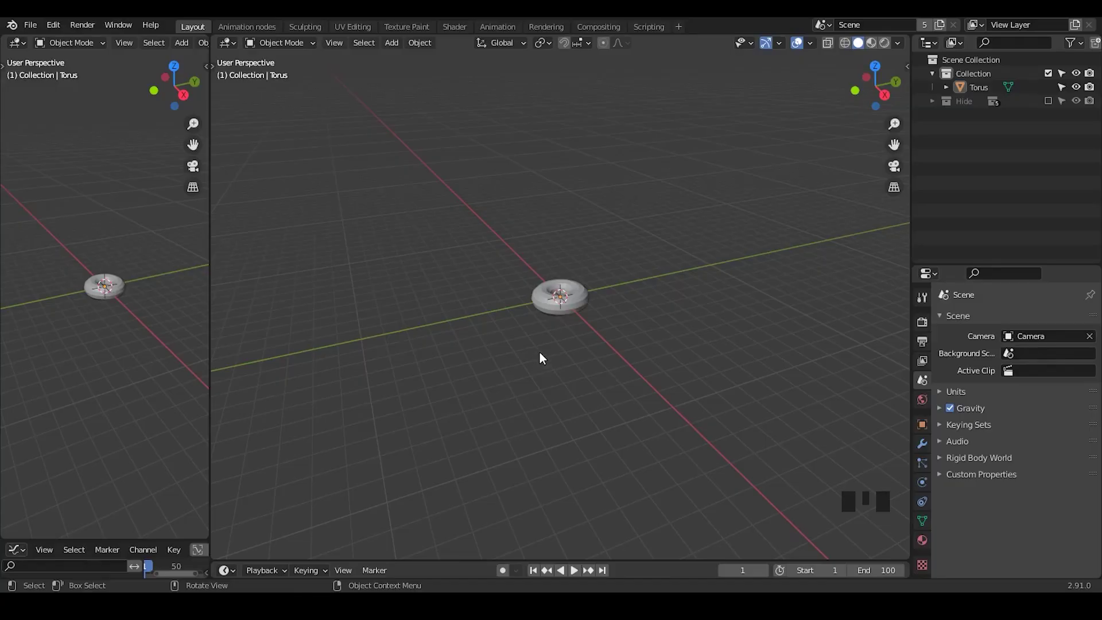
- Select the torus, view through the camera, and rotate it 90° about X
{"action": "middle_click_drag", "start_coordinate": [539, 350], "coordinate": [614, 291]}
{"action": "left_click", "coordinate": [614, 290]}
{"action": "key", "text": "KP_0"}
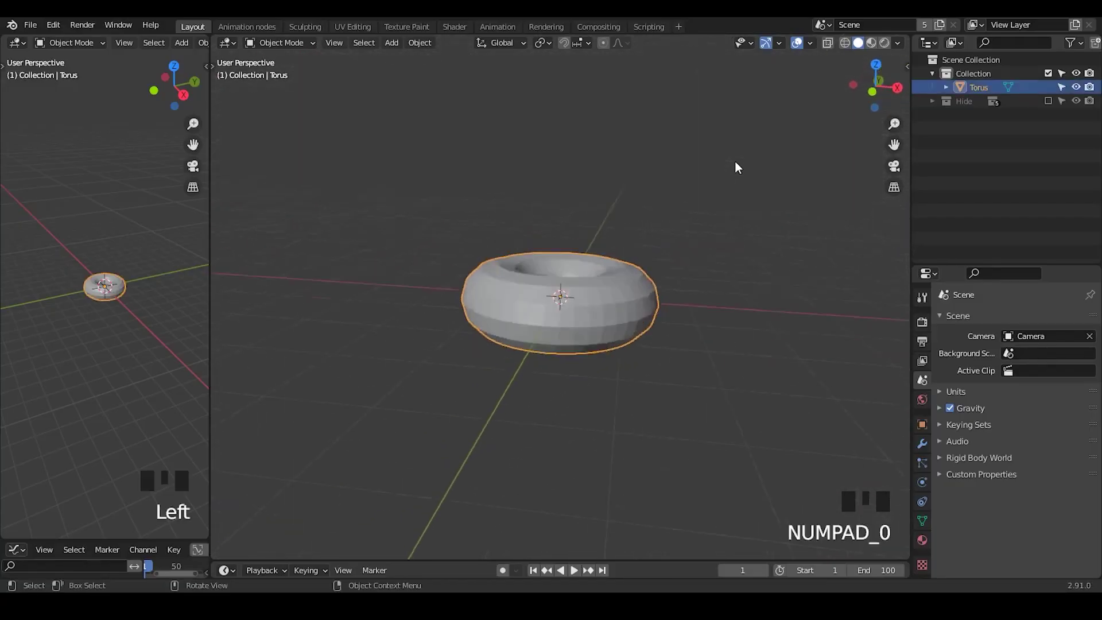
{"action": "key", "text": "r"}
{"action": "key", "text": "x"}
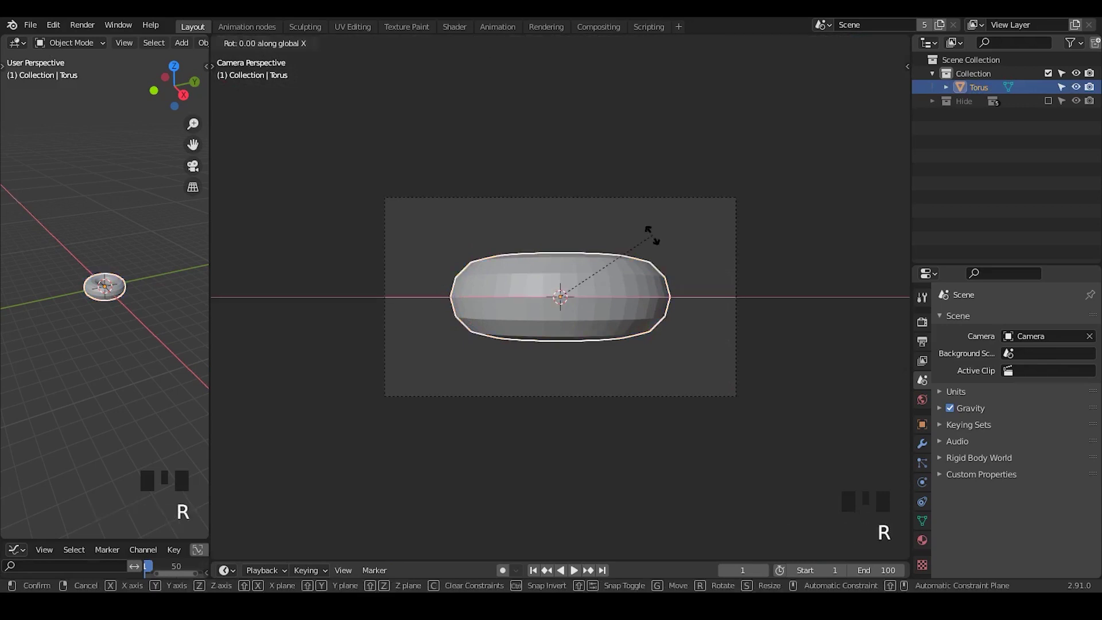
{"action": "key", "text": "9"}
{"action": "key", "text": "0"}
{"action": "key", "text": "Return"}
- Scale the torus down slightly and add a particle system to it
{"action": "key", "text": "s"}
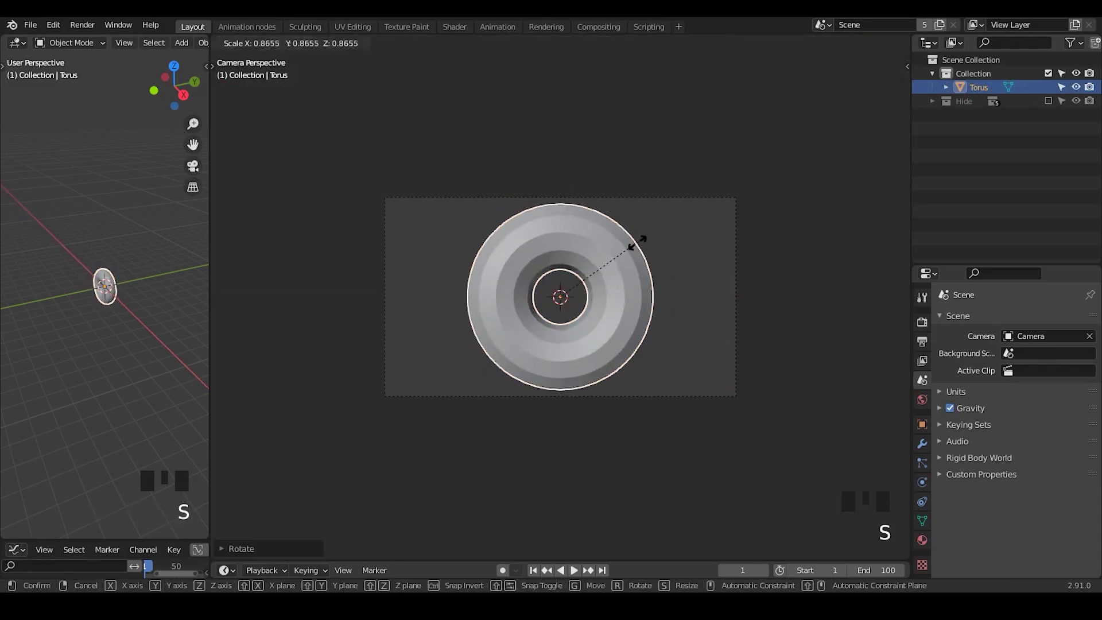
{"action": "left_click", "coordinate": [645, 308]}
{"action": "middle_click_drag", "start_coordinate": [645, 308], "coordinate": [621, 243], "text": "ctrl"}
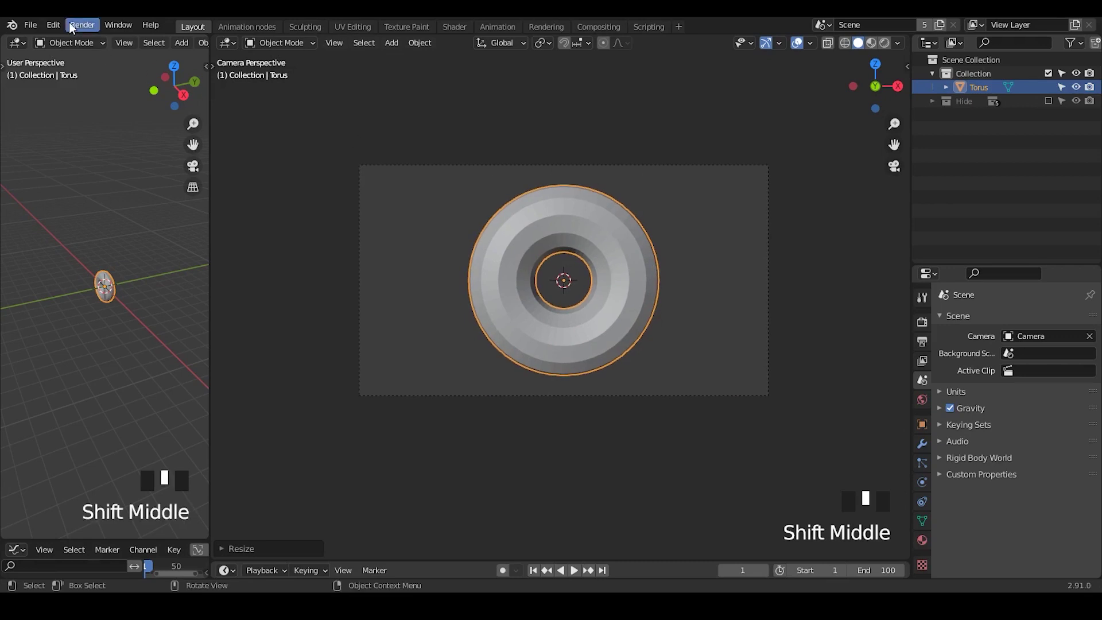
{"action": "left_click", "coordinate": [921, 463]}
{"action": "left_click", "coordinate": [1088, 321]}
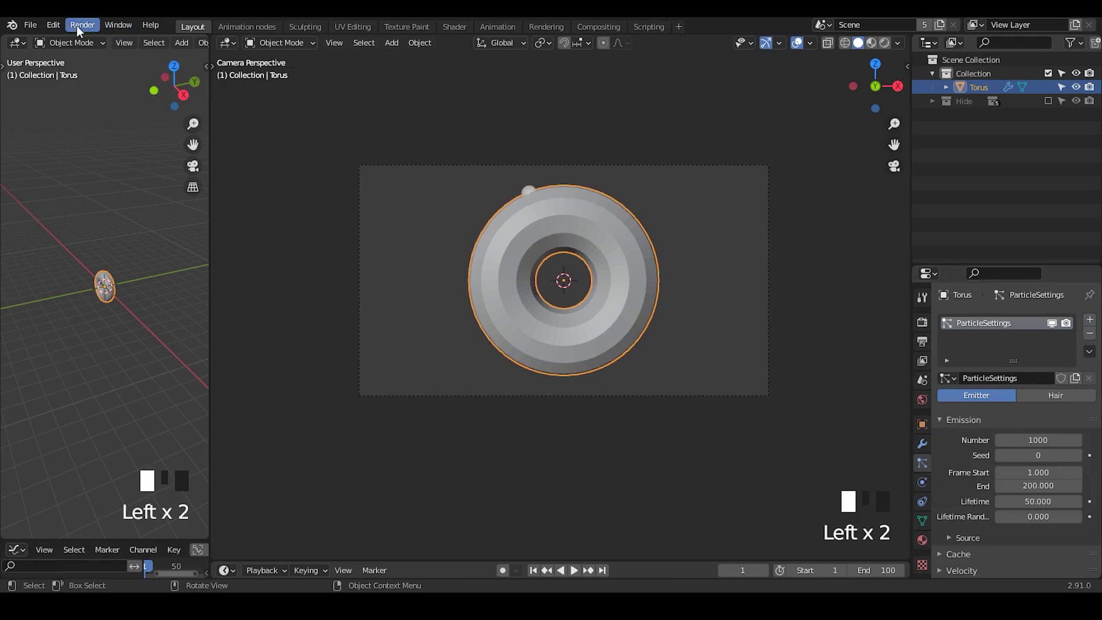
{"action": "left_click", "coordinate": [54, 25]}
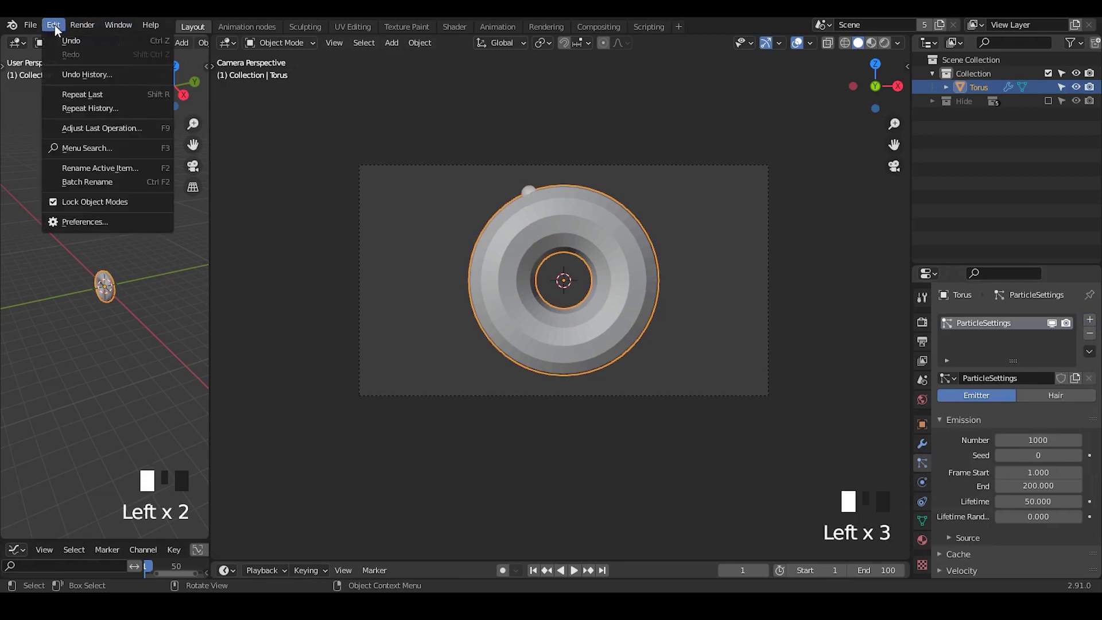
{"action": "left_click", "coordinate": [80, 222]}
{"action": "left_click", "coordinate": [385, 98]}
{"action": "type", "text": "cell"}
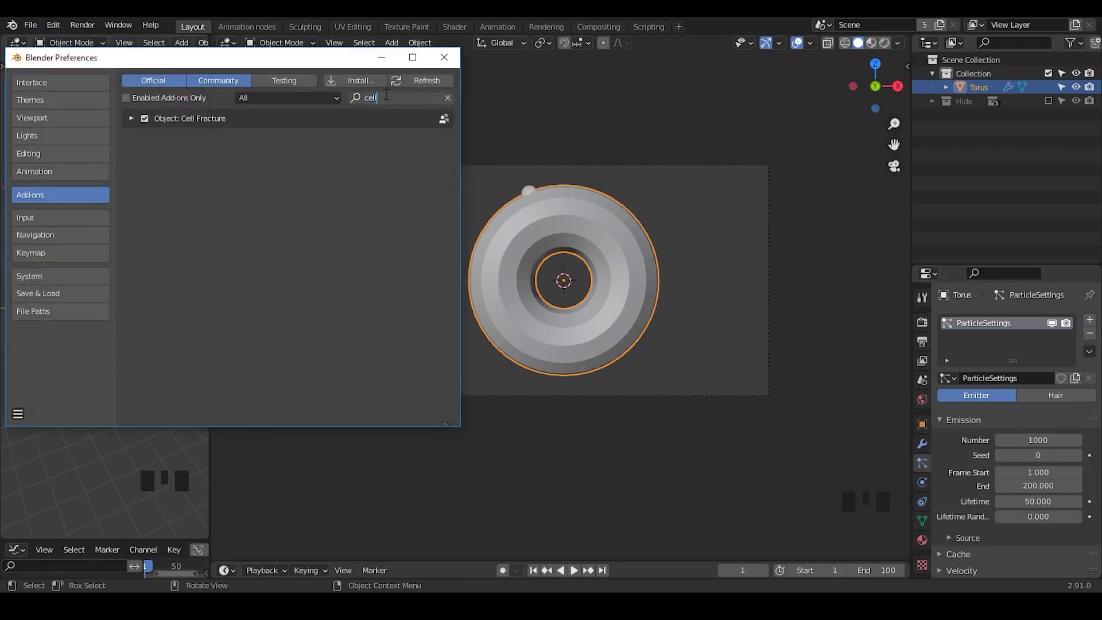
{"action": "left_click", "coordinate": [131, 118]}
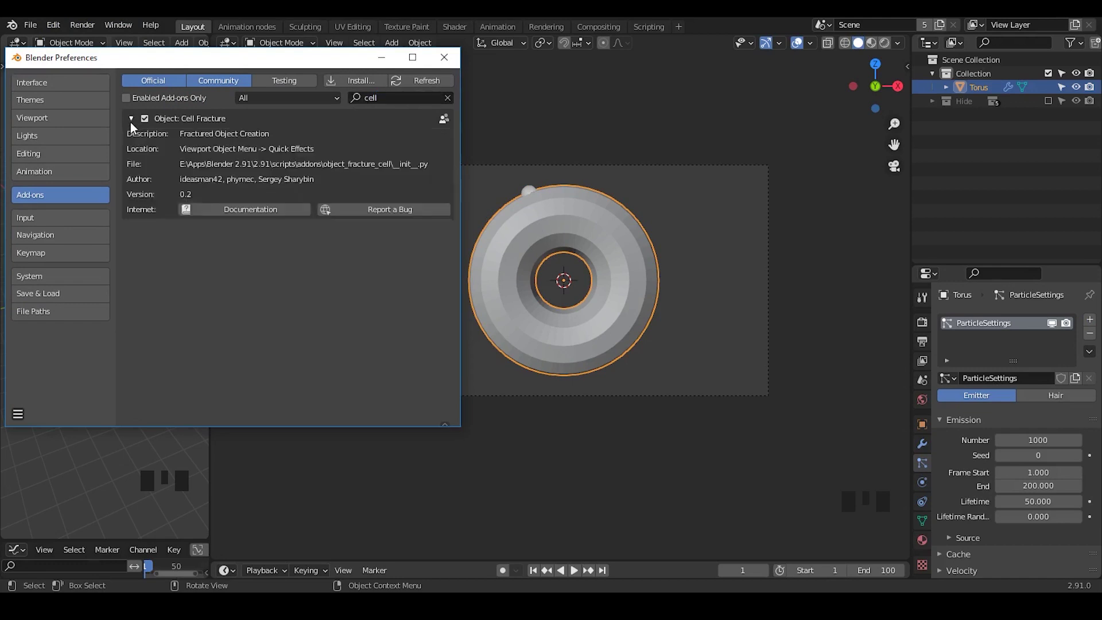
{"action": "left_click", "coordinate": [447, 58]}
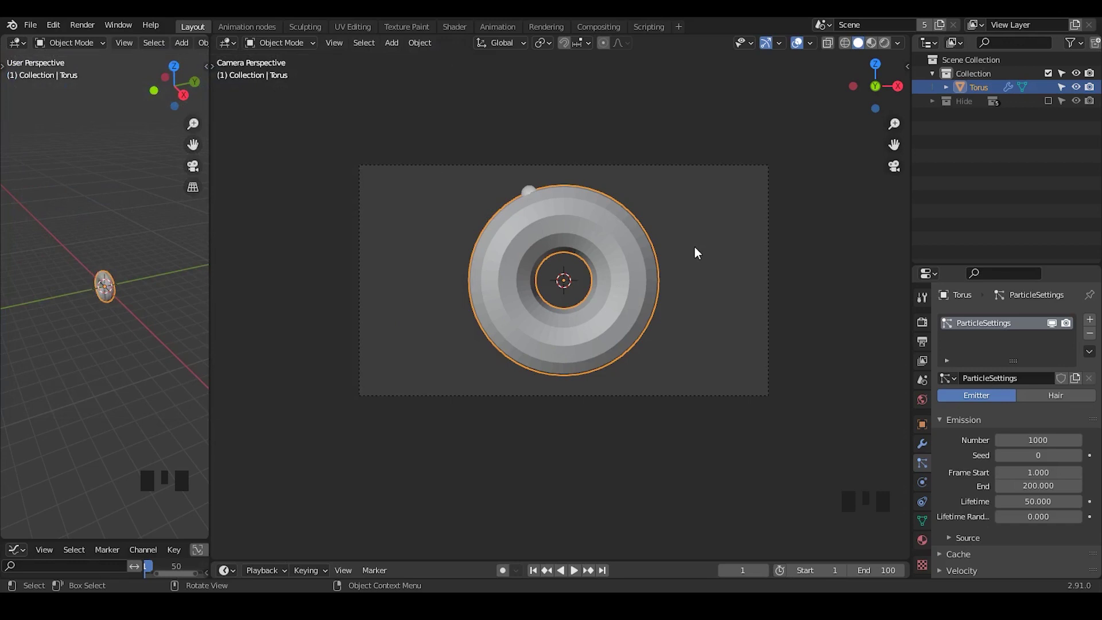
- Find and launch Cell Fracture from the F3 command search
{"action": "key", "text": "F3"}
{"action": "type", "text": "ce"}
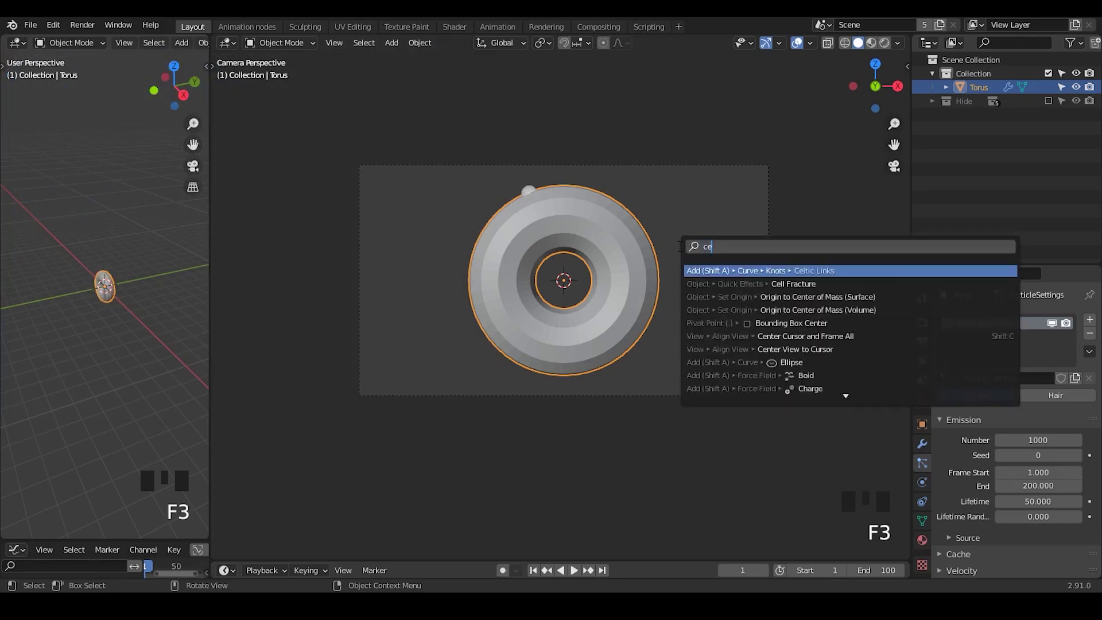
{"action": "type", "text": "ll add"}
{"action": "key", "text": "BackSpace"}
{"action": "key", "text": "BackSpace"}
{"action": "key", "text": "BackSpace"}
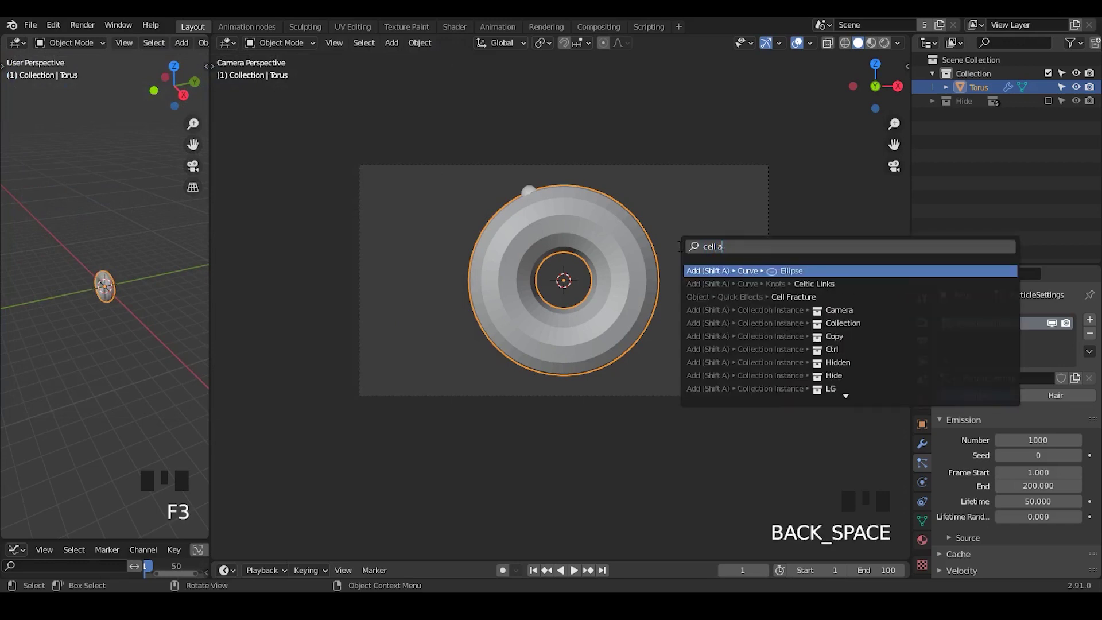
{"action": "type", "text": "frac"}
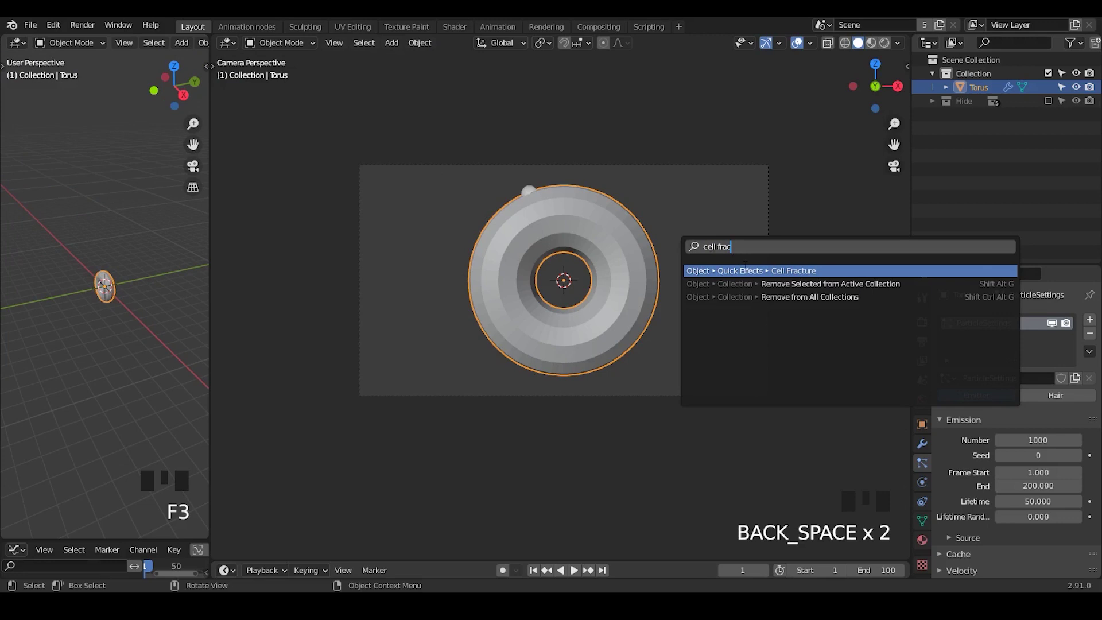
{"action": "left_click", "coordinate": [744, 268]}
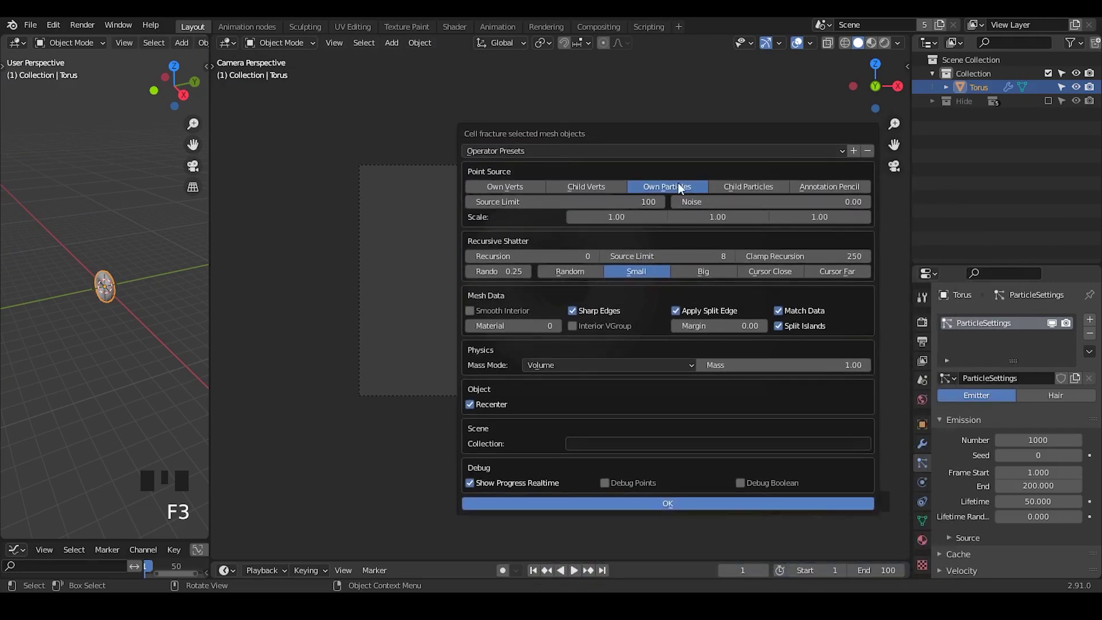
- Set Source Limit to 200 and fracture the torus into Torus_cell pieces
{"action": "left_click", "coordinate": [614, 202]}
{"action": "type", "text": "200"}
{"action": "key", "text": "Return"}
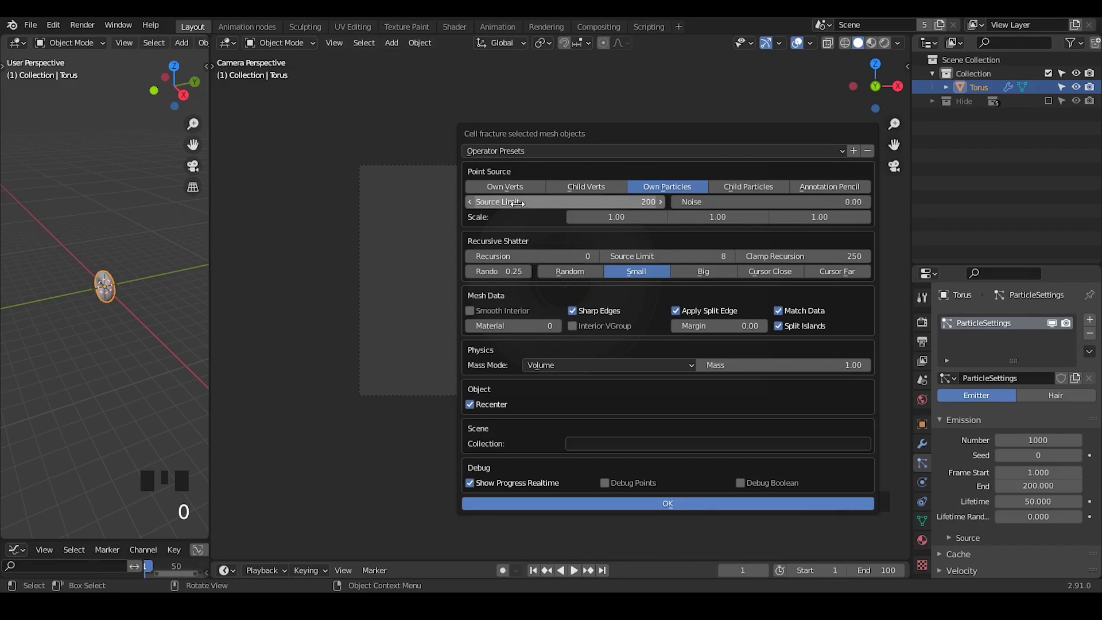
{"action": "left_click", "coordinate": [704, 508]}
{"action": "middle_click_drag", "start_coordinate": [673, 295], "coordinate": [665, 269], "text": "ctrl"}
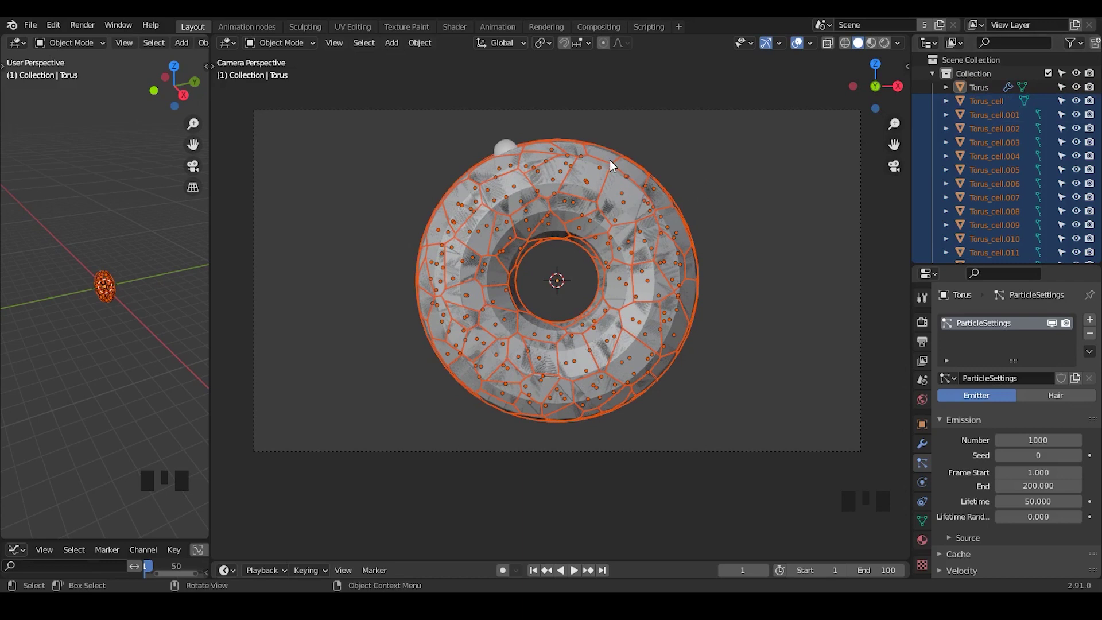
- Move the selected pieces into a new collection named 'Fractures'
{"action": "key", "text": "m"}
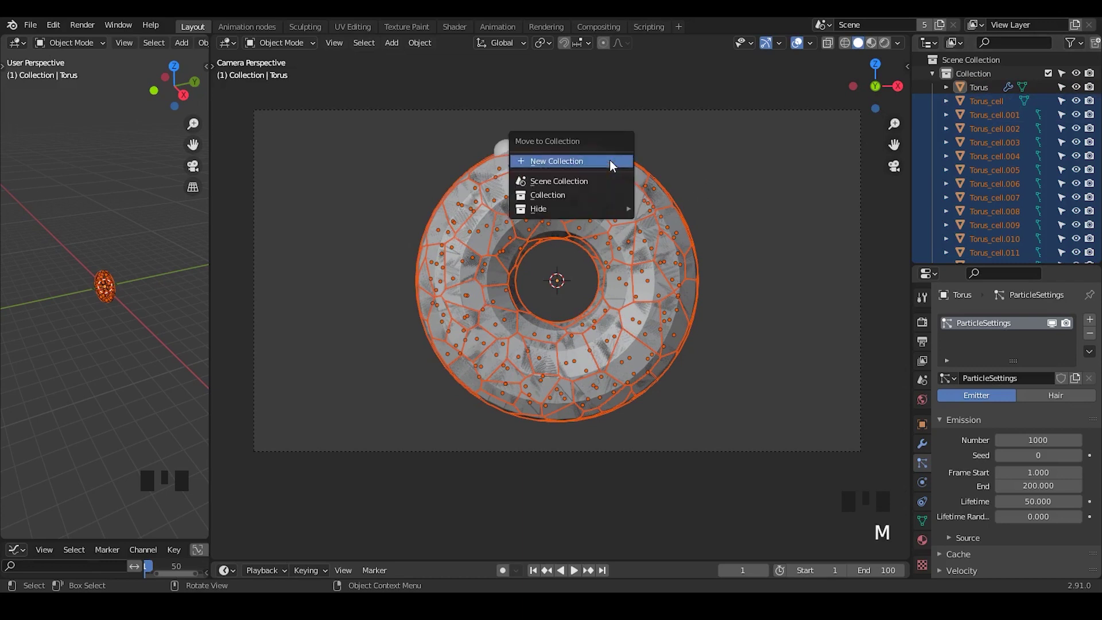
{"action": "left_click", "coordinate": [610, 159]}
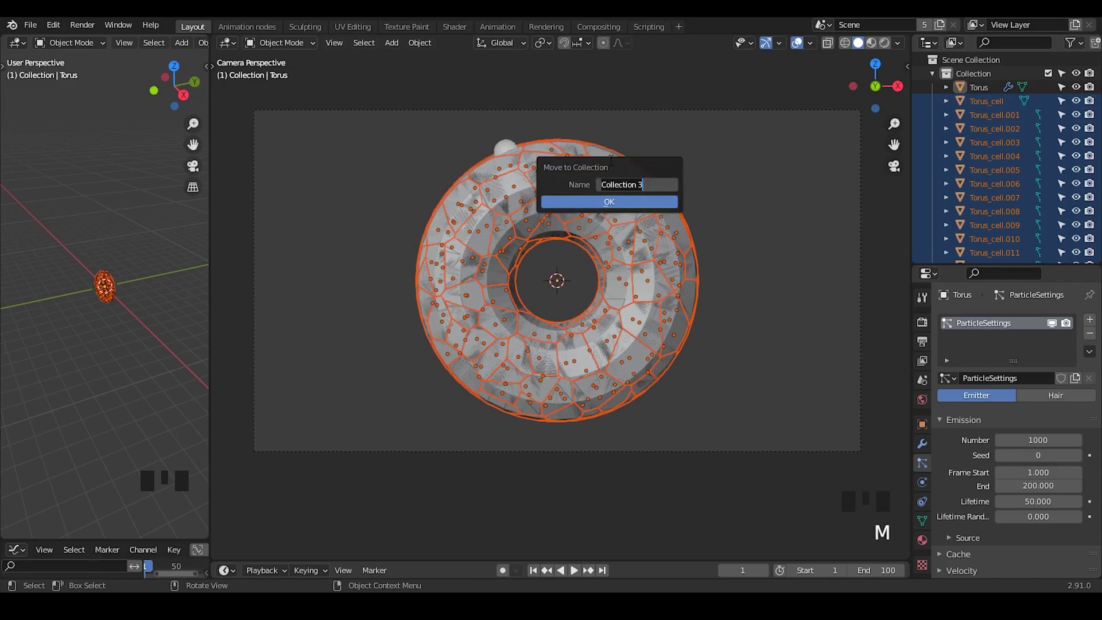
{"action": "type", "text": "Fractures"}
{"action": "key", "text": "Return"}
{"action": "key", "text": "Return"}
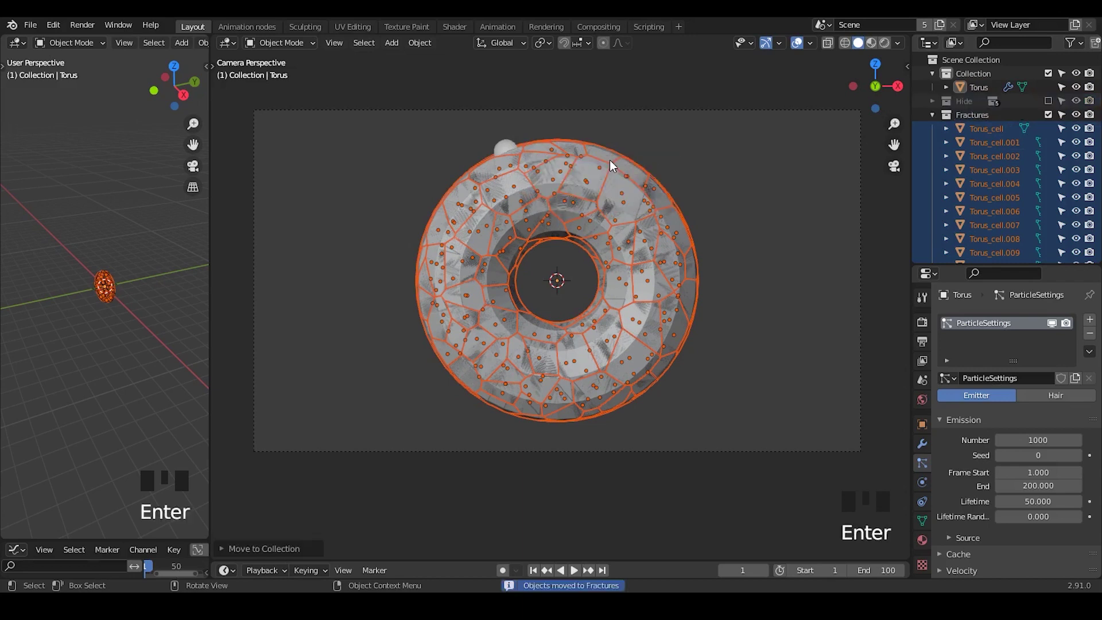
- Exclude the original Collection in the Outliner and select Torus_cell.001
{"action": "left_click", "coordinate": [933, 116]}
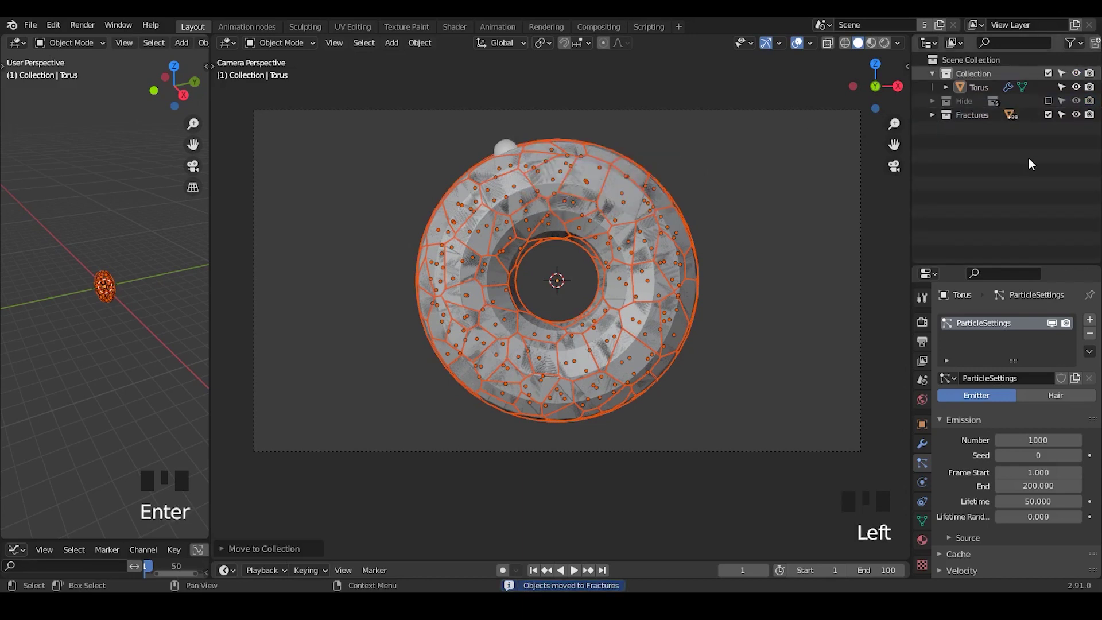
{"action": "left_click", "coordinate": [1048, 74]}
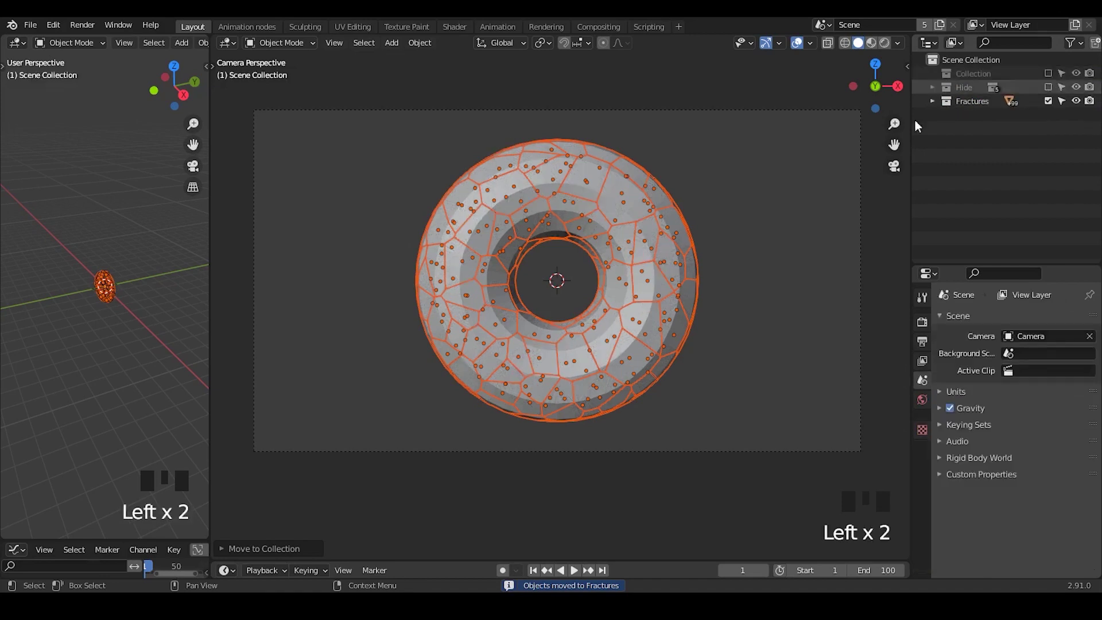
{"action": "left_click", "coordinate": [931, 101]}
{"action": "left_click", "coordinate": [979, 125]}
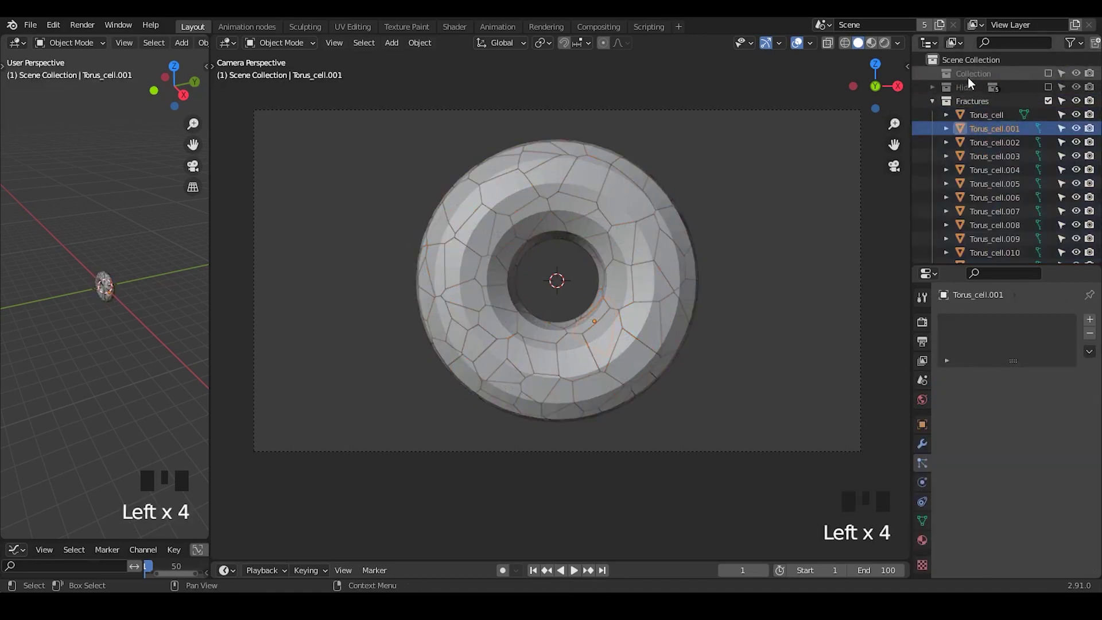
- Select a series of individual fracture pieces around the torus in the viewport
{"action": "left_click", "coordinate": [660, 198]}
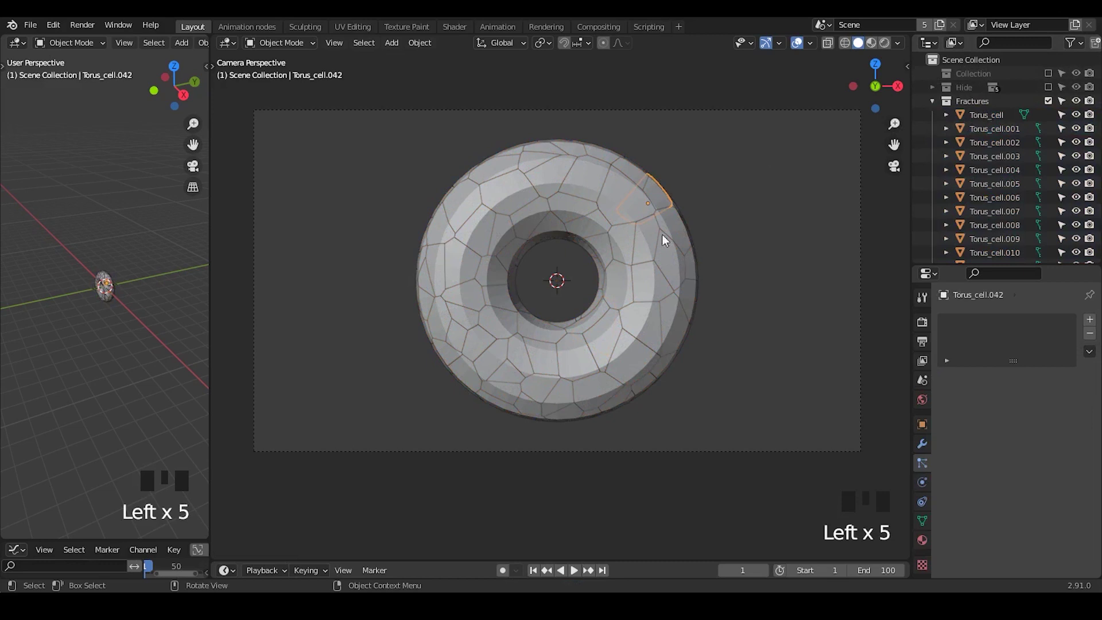
{"action": "left_click", "coordinate": [616, 185]}
{"action": "left_click", "coordinate": [568, 194]}
{"action": "left_click", "coordinate": [534, 209]}
{"action": "left_click", "coordinate": [540, 220]}
{"action": "left_click", "coordinate": [604, 206]}
{"action": "left_click", "coordinate": [635, 220]}
{"action": "left_click", "coordinate": [650, 254]}
{"action": "left_click", "coordinate": [660, 258]}
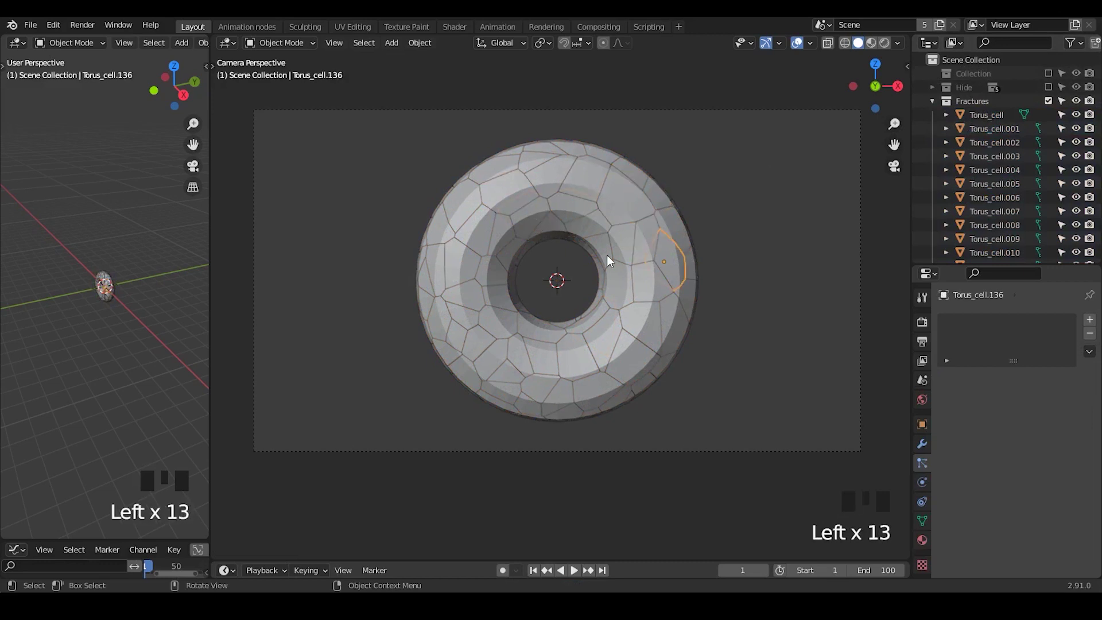
{"action": "left_click", "coordinate": [557, 221]}
{"action": "left_click", "coordinate": [534, 224]}
{"action": "left_click", "coordinate": [456, 264]}
{"action": "left_click", "coordinate": [465, 299]}
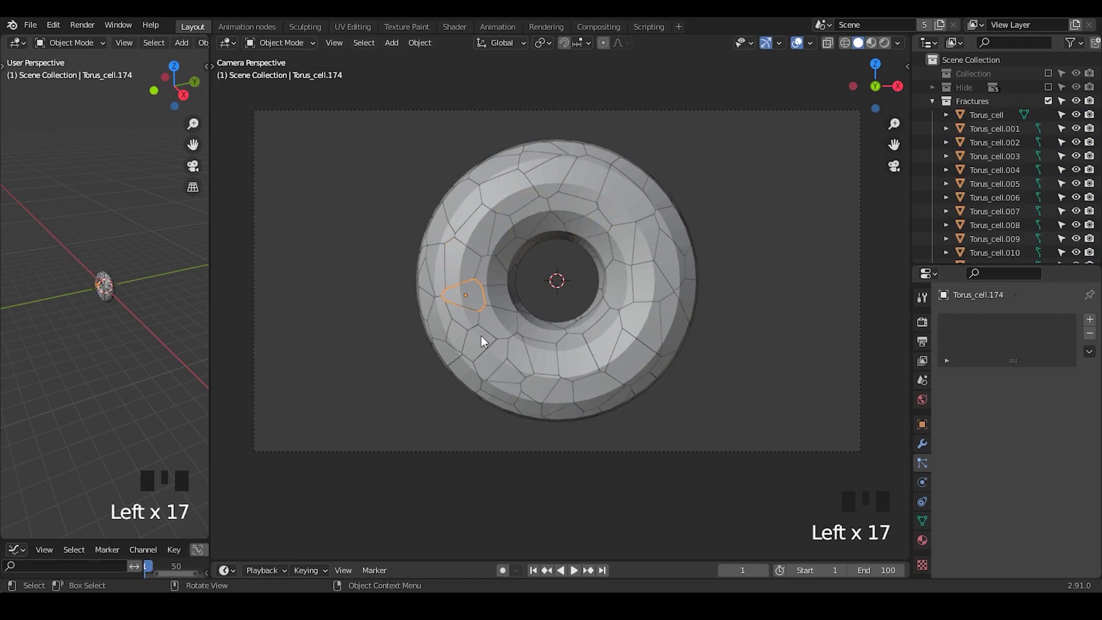
{"action": "left_click", "coordinate": [481, 339]}
- Switch to the Animation nodes workspace and view the torus through the camera
{"action": "left_click", "coordinate": [253, 34]}
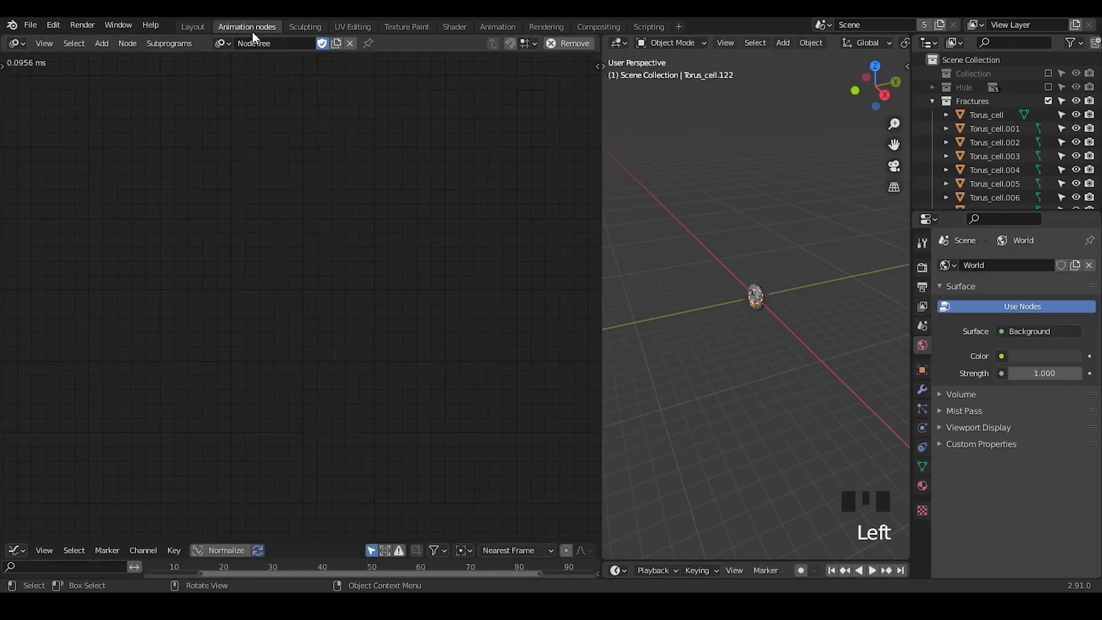
{"action": "middle_click_drag", "start_coordinate": [749, 373], "coordinate": [749, 304], "text": "ctrl"}
{"action": "key", "text": "KP_0"}
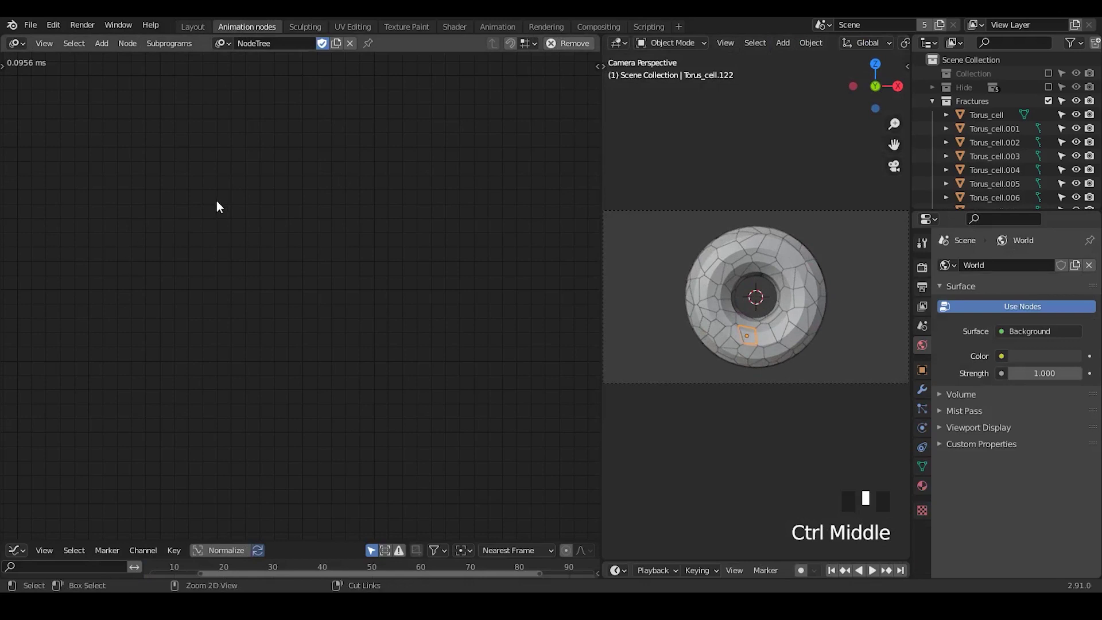
- Add a Collection Info node and set its collection to Fractures
{"action": "key", "text": "ctrl+a"}
{"action": "type", "text": "collect i"}
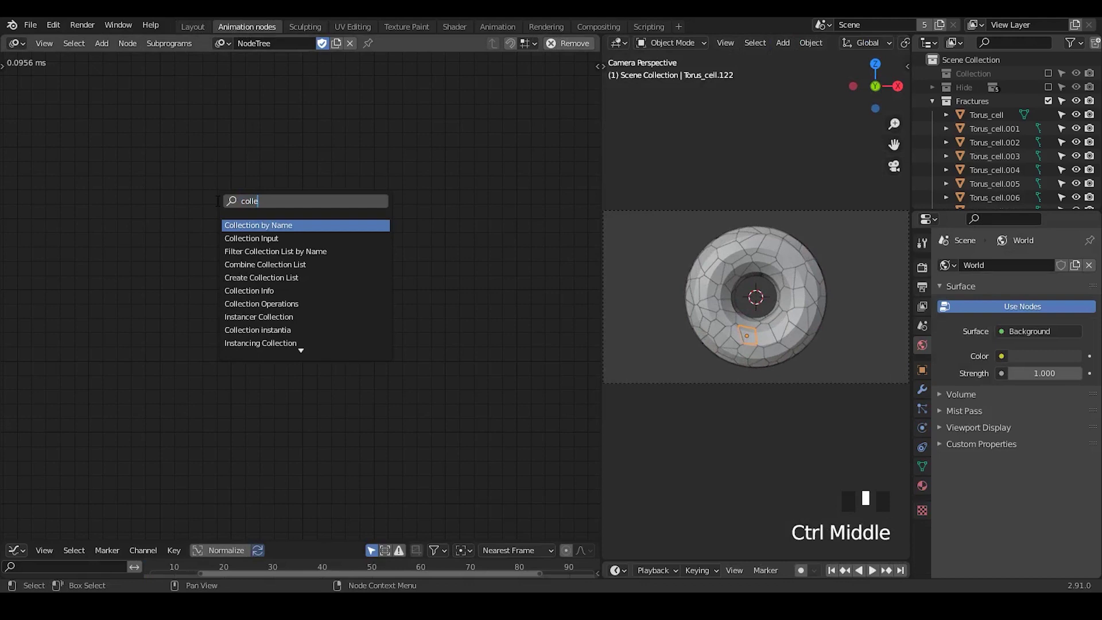
{"action": "key", "text": "BackSpace"}
{"action": "key", "text": "BackSpace"}
{"action": "type", "text": "ion info"}
{"action": "key", "text": "Return"}
{"action": "left_click", "coordinate": [177, 193]}
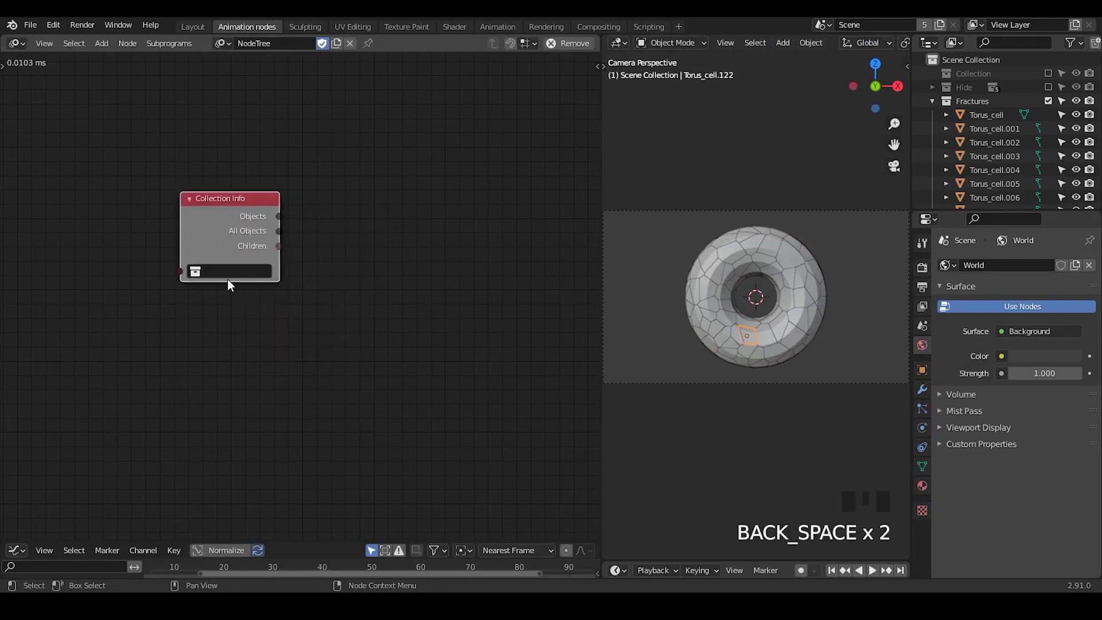
{"action": "left_click", "coordinate": [229, 271]}
{"action": "type", "text": "fra"}
{"action": "left_click", "coordinate": [230, 290]}
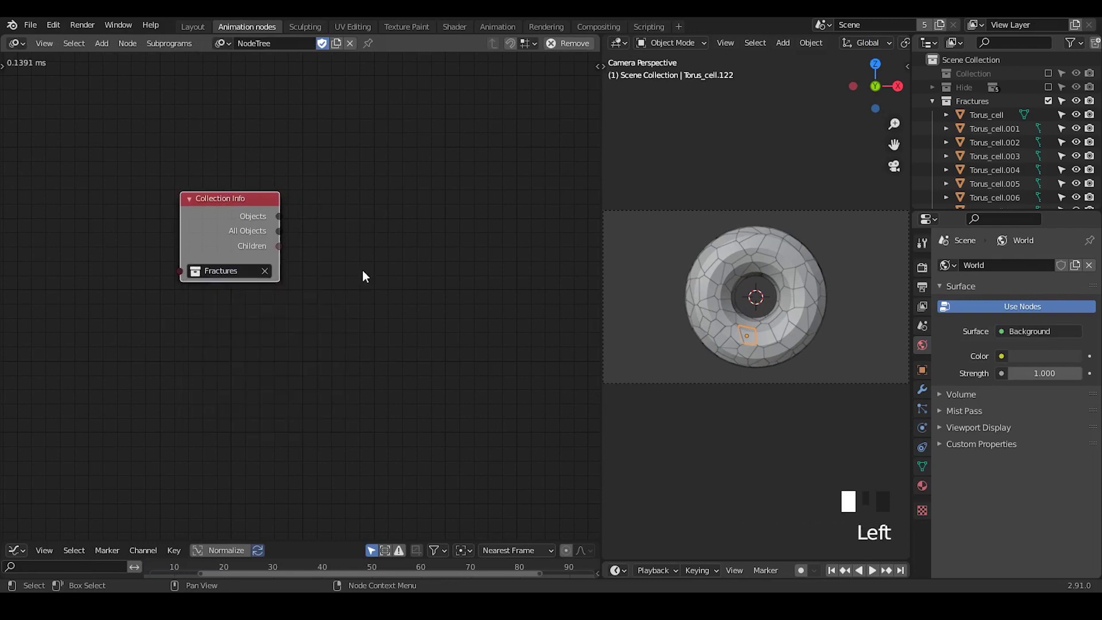
- Preview Collection Info's All Objects output in a Viewer node placed to the right
{"action": "scroll", "coordinate": [347, 271], "scroll_direction": "up", "scroll_amount": 2}
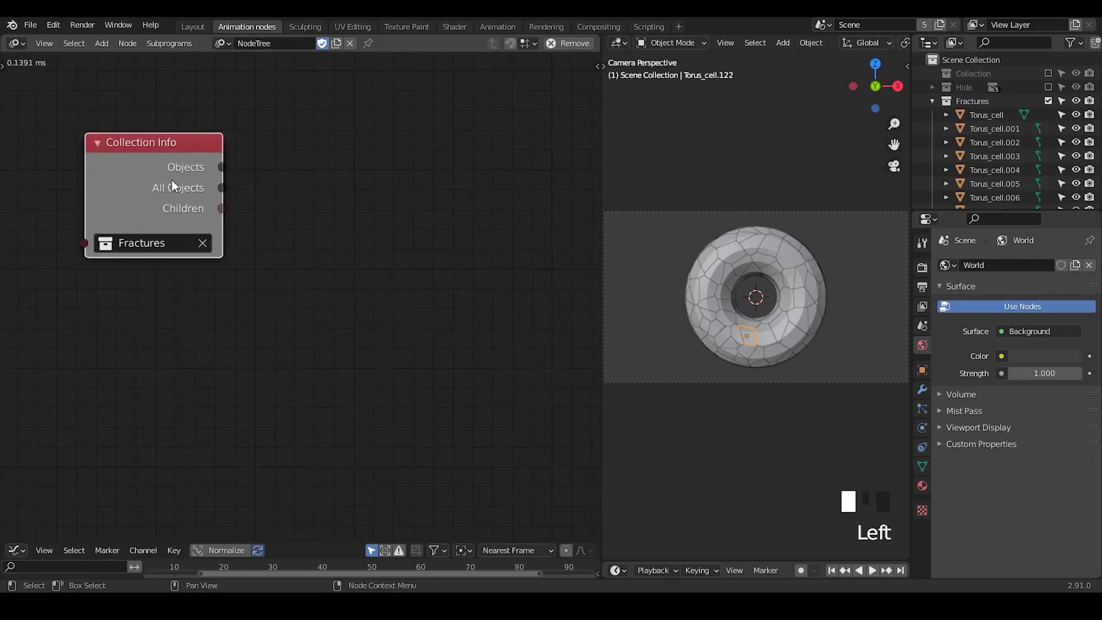
{"action": "key", "text": "w"}
{"action": "left_click", "coordinate": [164, 273]}
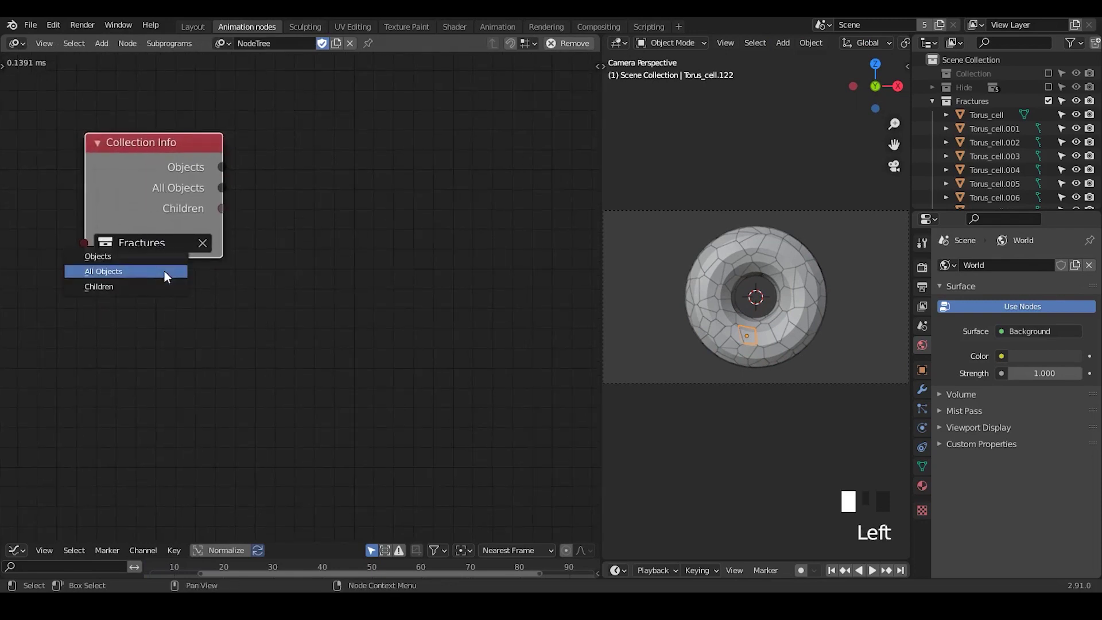
{"action": "left_click", "coordinate": [165, 271]}
{"action": "left_click", "coordinate": [332, 194]}
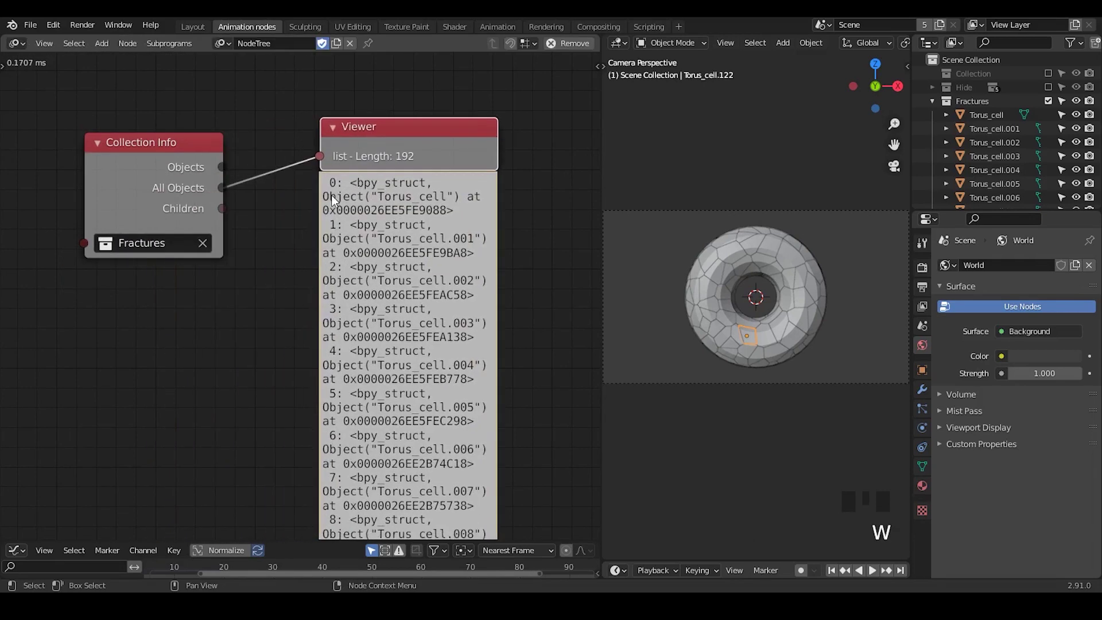
{"action": "scroll", "coordinate": [332, 194], "scroll_direction": "down", "scroll_amount": 1}
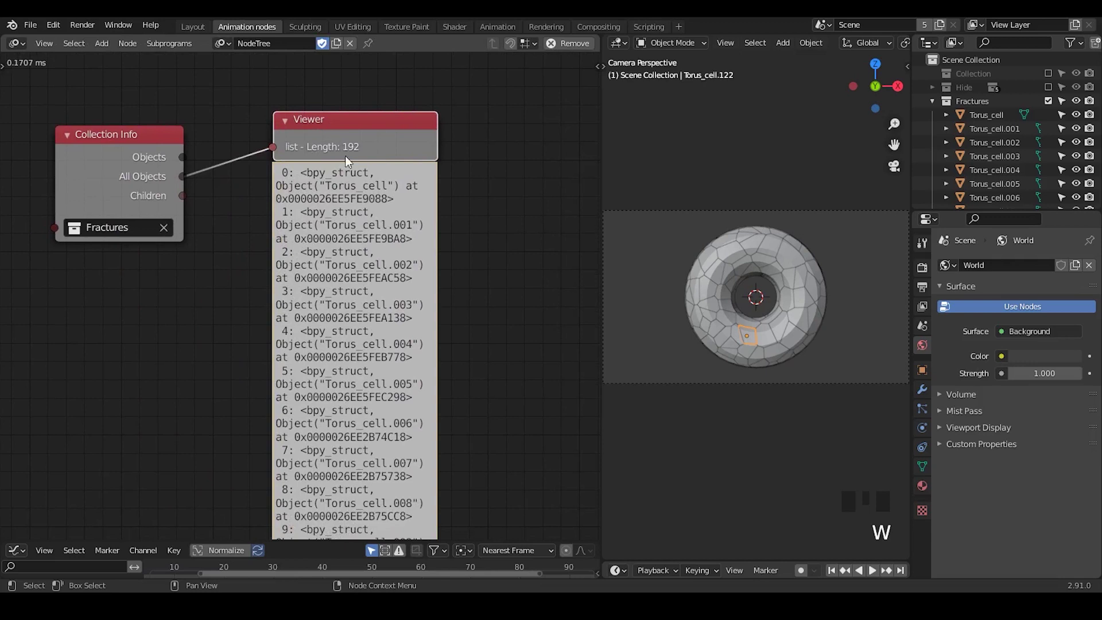
- Collapse Fractures in the Outliner, reframe the views, and search nodes for 'object matrix'
{"action": "left_click", "coordinate": [932, 101]}
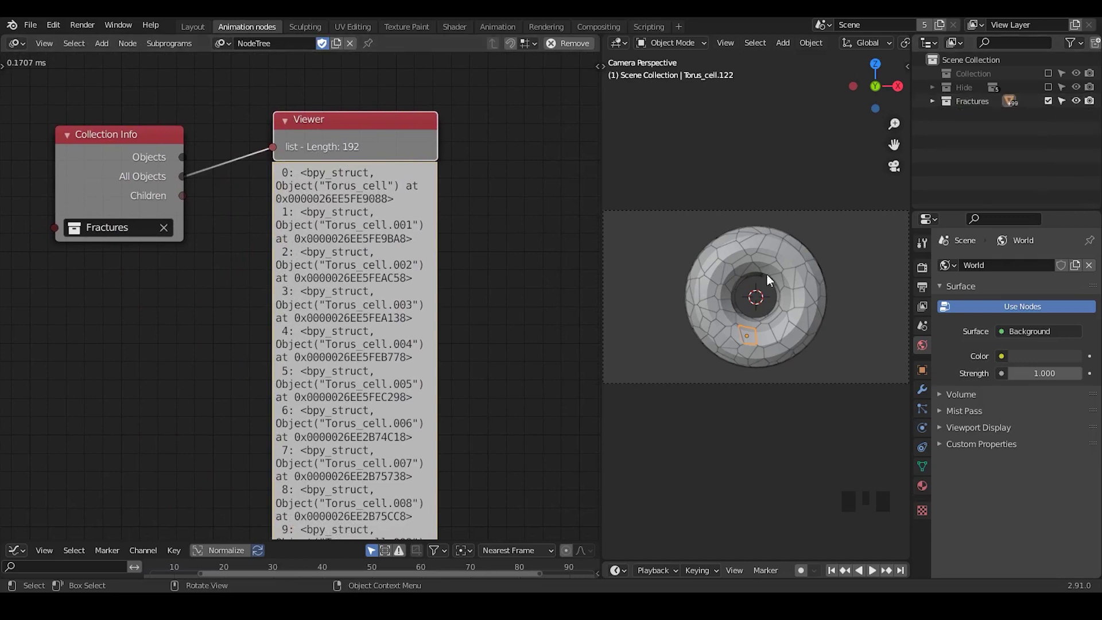
{"action": "middle_click_drag", "start_coordinate": [780, 349], "coordinate": [781, 290], "text": "ctrl"}
{"action": "middle_click_drag", "start_coordinate": [445, 223], "coordinate": [379, 158]}
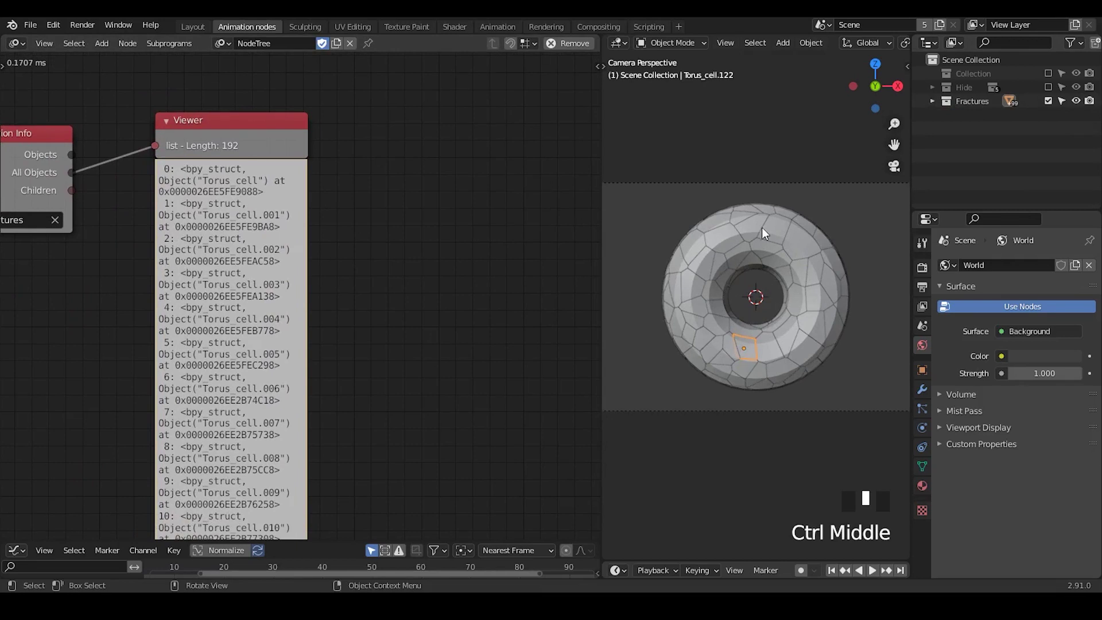
{"action": "key", "text": "ctrl+a"}
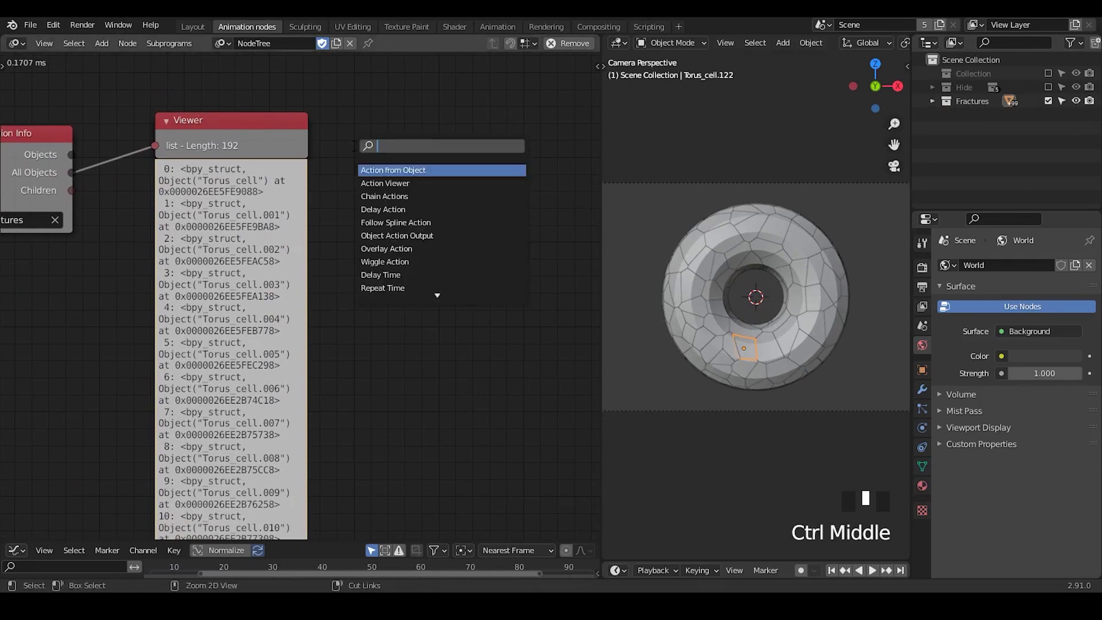
{"action": "type", "text": "object matrix"}
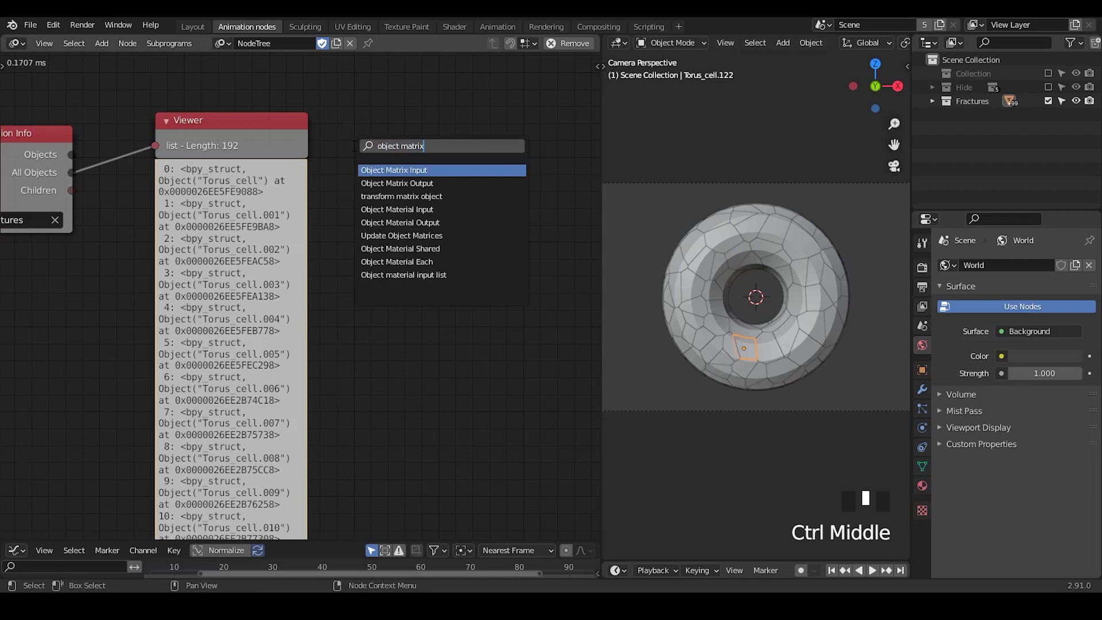
- Add an Object Matrix Output node, delete the Viewer node, and reposition the new node
{"action": "key", "text": "Down"}
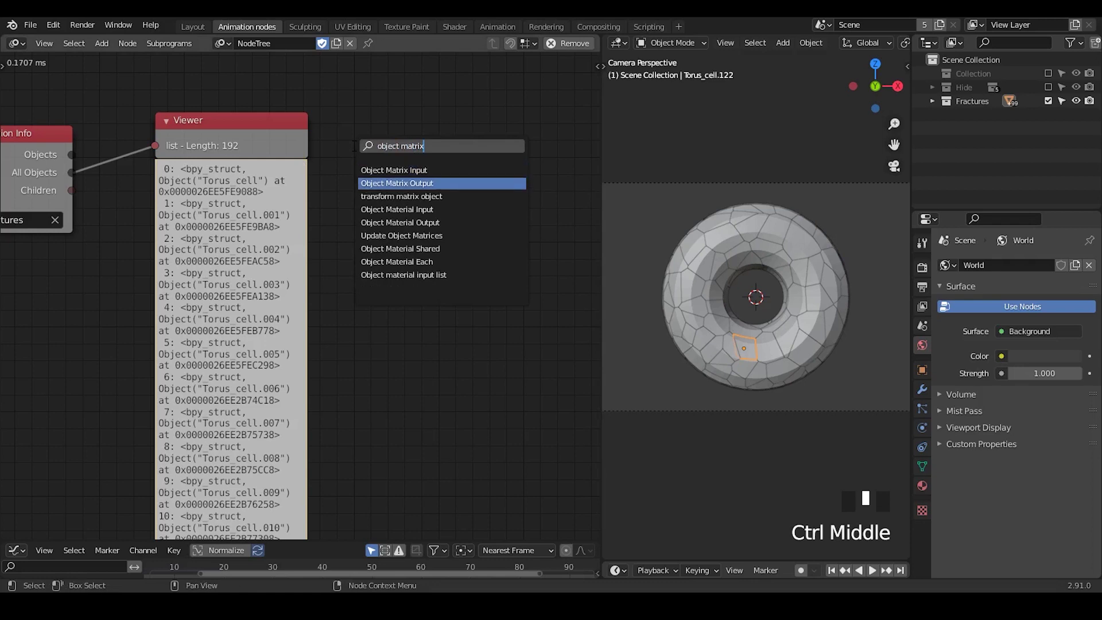
{"action": "key", "text": "Return"}
{"action": "left_click", "coordinate": [369, 130]}
{"action": "left_click", "coordinate": [222, 154]}
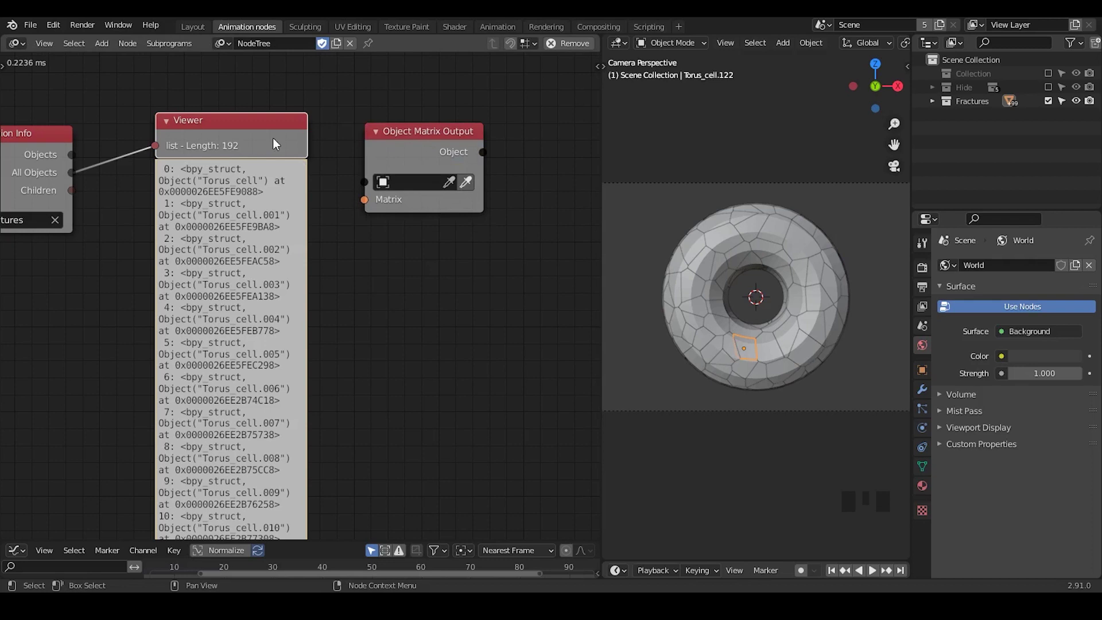
{"action": "key", "text": "x"}
{"action": "left_click_drag", "start_coordinate": [402, 151], "coordinate": [391, 118]}
- Reframe the node tree and widen the 3D view by dragging the area border left
{"action": "scroll", "coordinate": [255, 243], "scroll_direction": "down", "scroll_amount": 1}
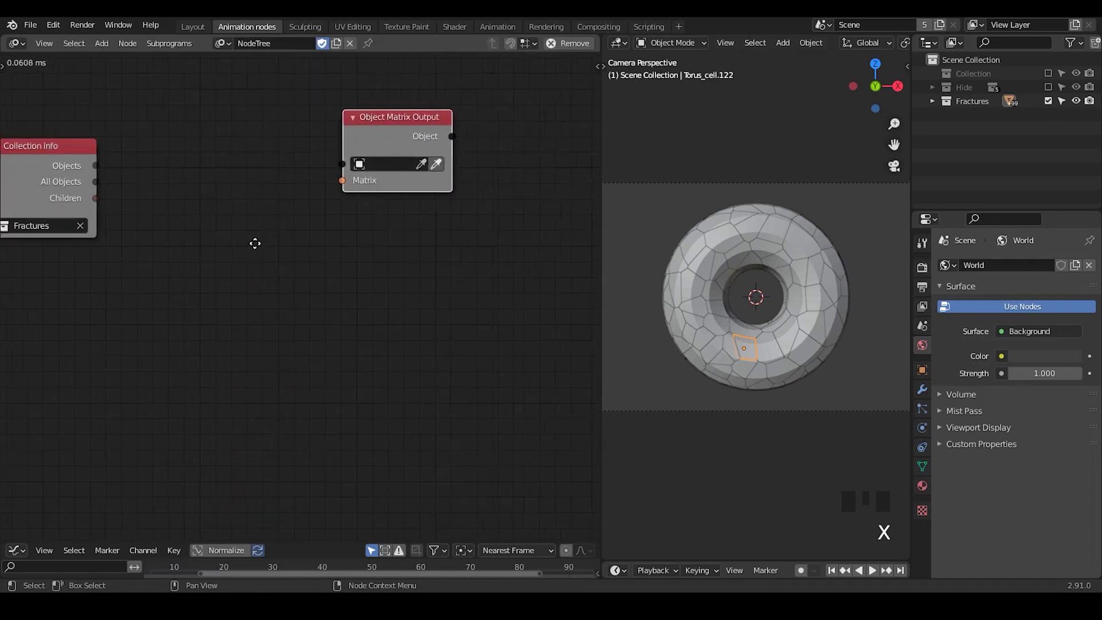
{"action": "middle_click_drag", "start_coordinate": [255, 243], "coordinate": [263, 218]}
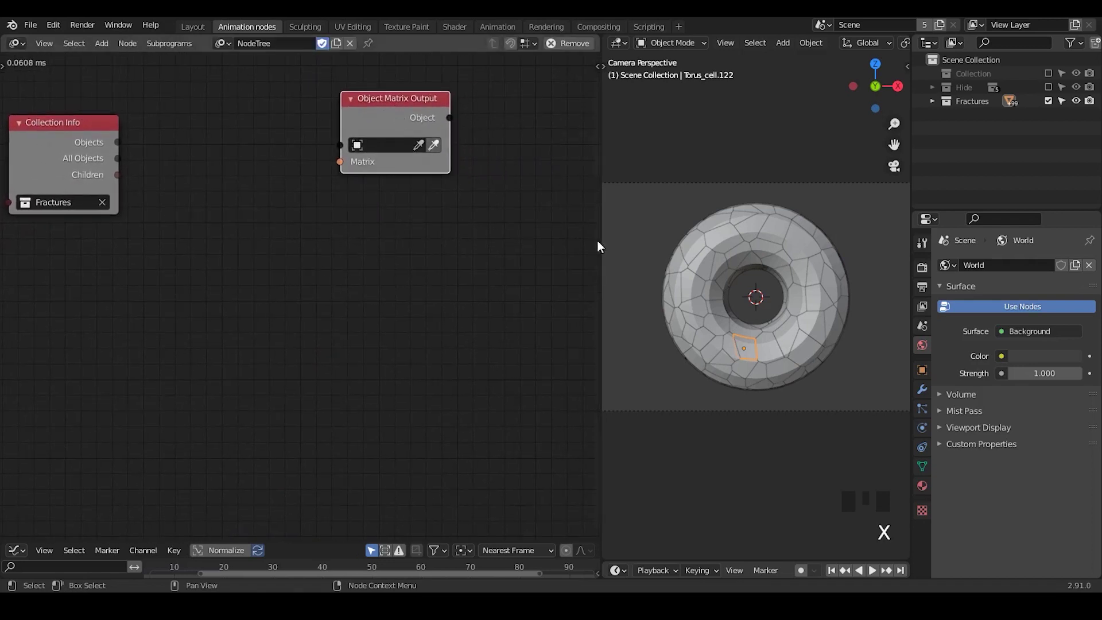
{"action": "middle_click_drag", "start_coordinate": [743, 381], "coordinate": [653, 302], "text": "ctrl"}
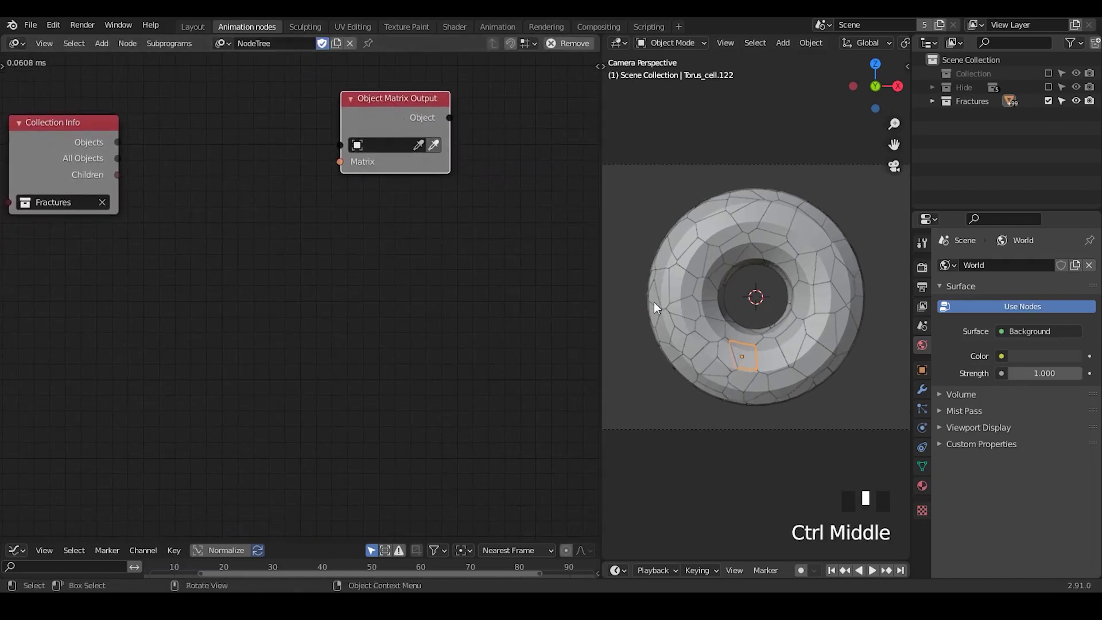
{"action": "left_click", "coordinate": [602, 266]}
{"action": "left_click_drag", "start_coordinate": [603, 266], "coordinate": [476, 276]}
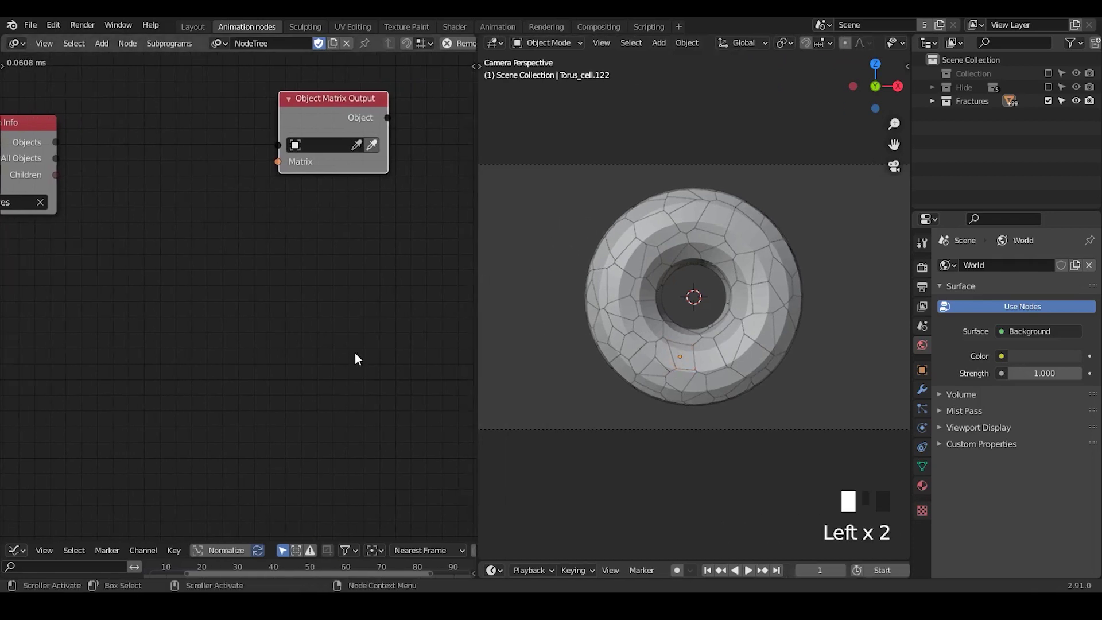
{"action": "scroll", "coordinate": [355, 359], "scroll_direction": "up", "scroll_amount": 2}
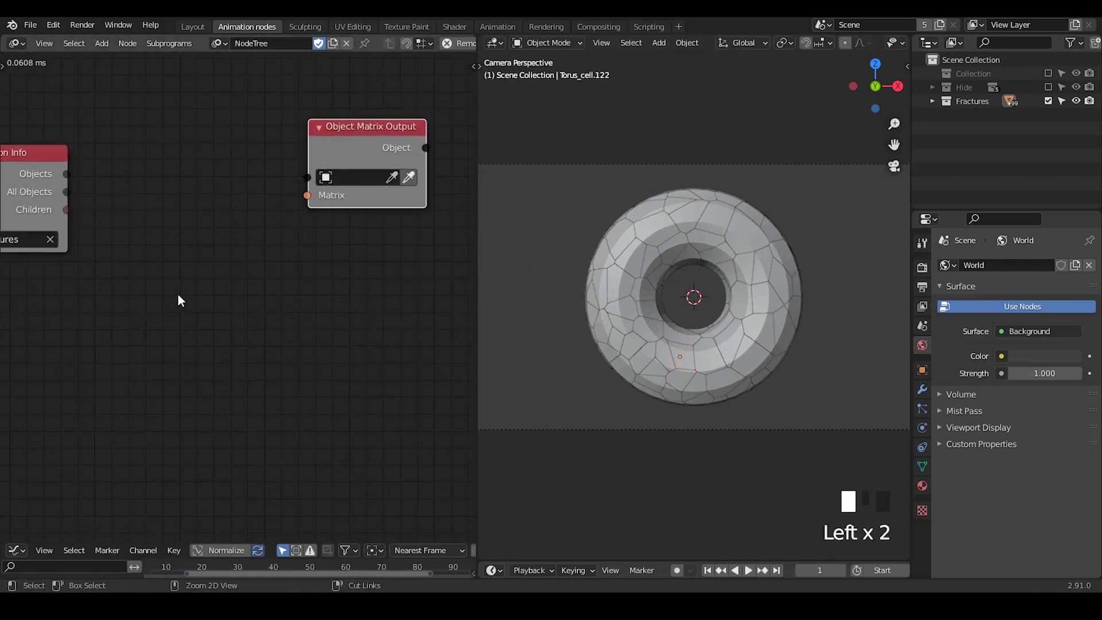
- Add a Distribute Matrices node (Grid, 3×3×1) and move it below Object Matrix Output
{"action": "key", "text": "ctrl+a"}
{"action": "type", "text": "distribute"}
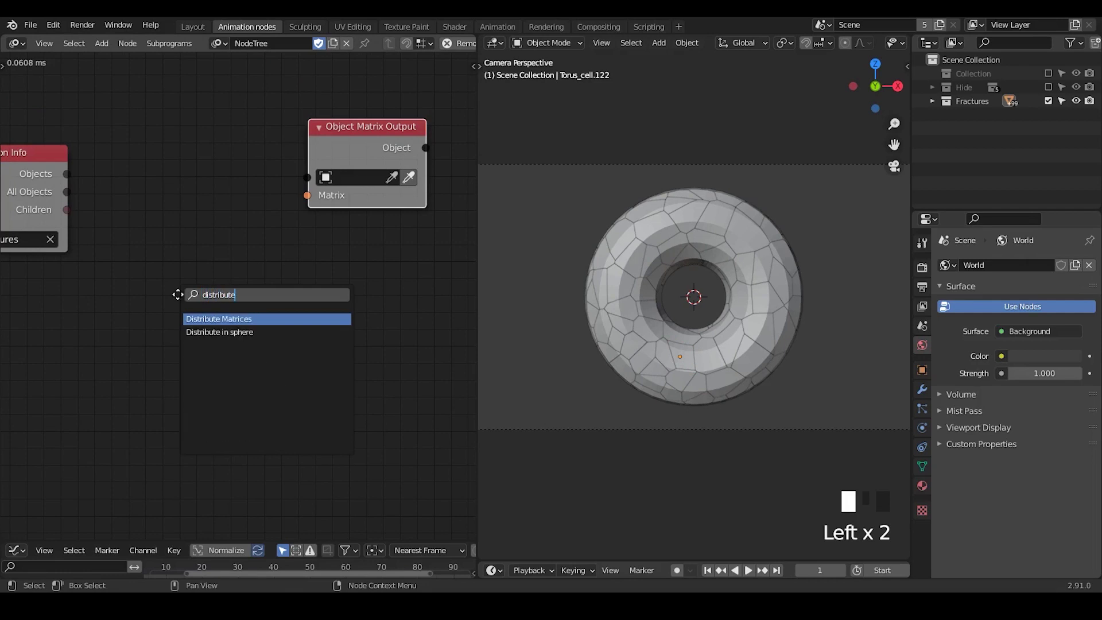
{"action": "key", "text": "Return"}
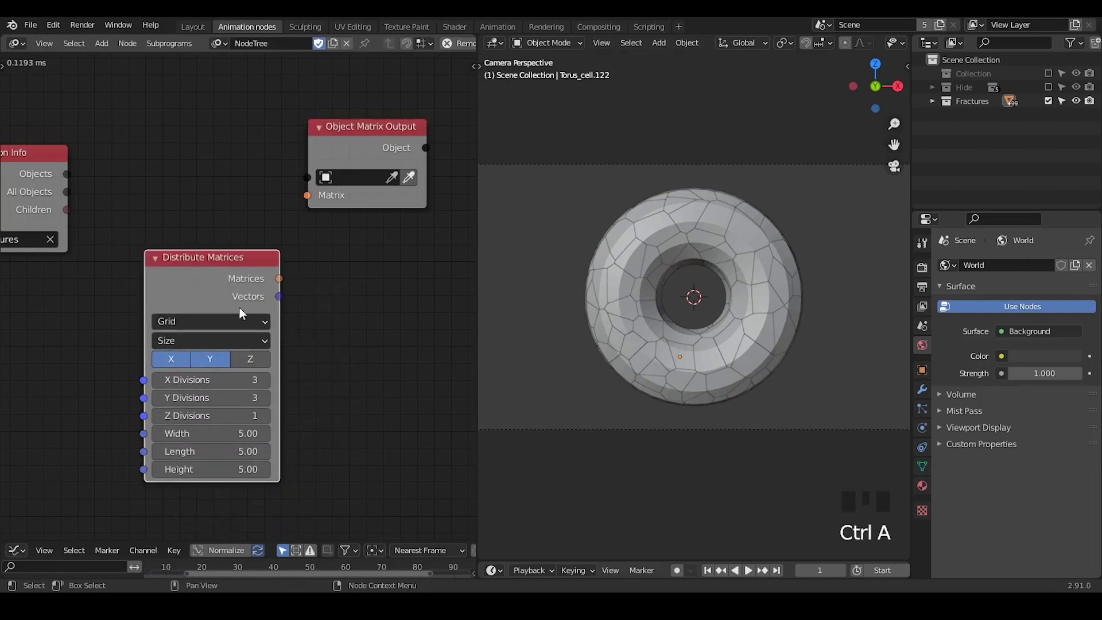
{"action": "left_click_drag", "start_coordinate": [308, 195], "coordinate": [284, 279]}
{"action": "left_click_drag", "start_coordinate": [312, 216], "coordinate": [223, 293]}
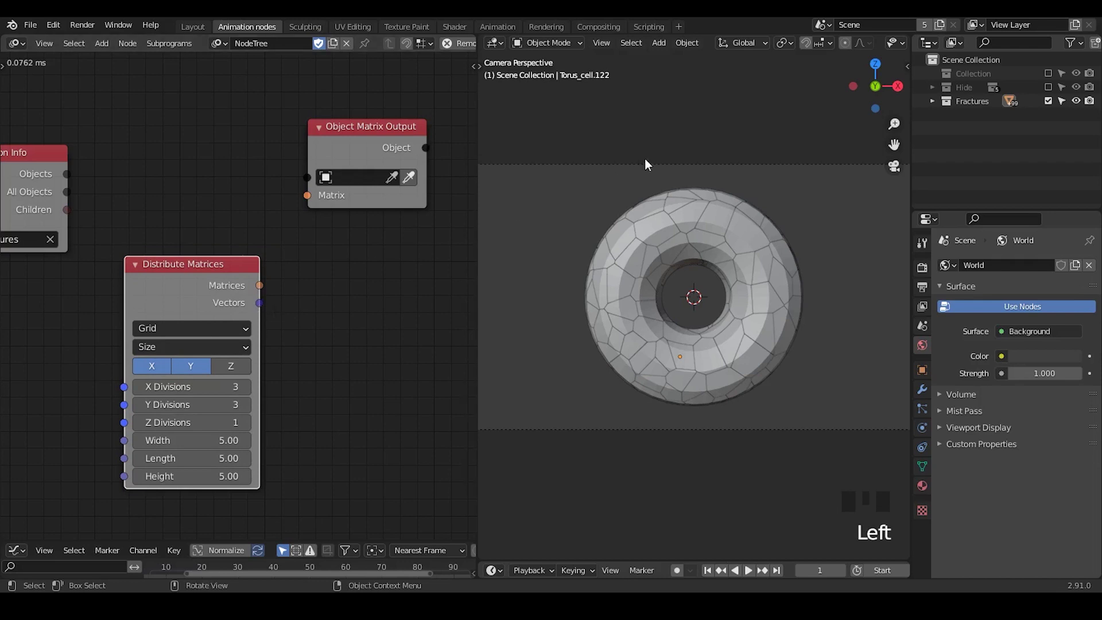
- Try dragging links from the Distribute Matrices Matrices and Vectors outputs
{"action": "scroll", "coordinate": [644, 161], "scroll_direction": "up", "scroll_amount": 1}
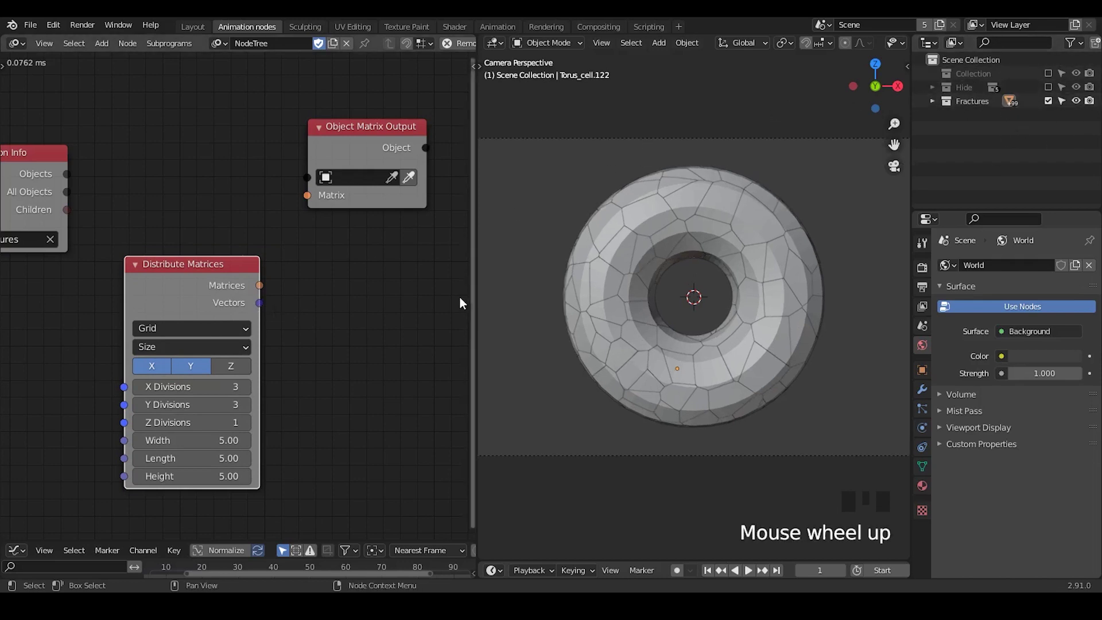
{"action": "mouse_move", "coordinate": [261, 285]}
{"action": "left_mouse_down"}
{"action": "mouse_move", "coordinate": [305, 273]}
{"action": "mouse_move", "coordinate": [266, 294]}
{"action": "left_mouse_up"}
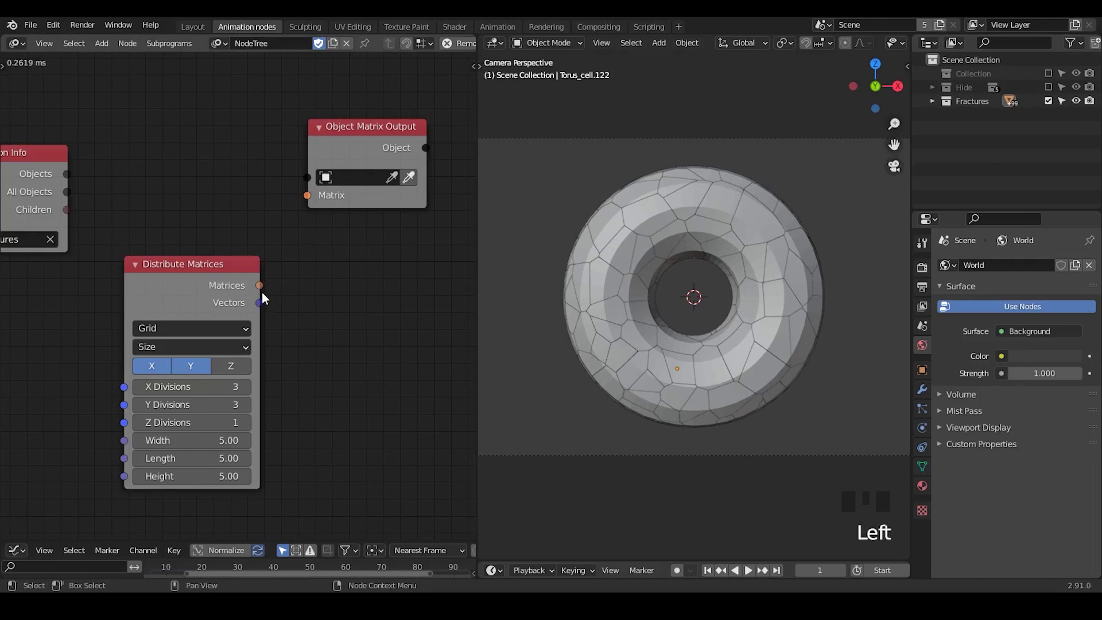
{"action": "mouse_move", "coordinate": [261, 286]}
{"action": "left_mouse_down"}
{"action": "mouse_move", "coordinate": [310, 282]}
{"action": "mouse_move", "coordinate": [260, 298]}
{"action": "mouse_move", "coordinate": [297, 301]}
{"action": "mouse_move", "coordinate": [274, 293]}
{"action": "left_mouse_up"}
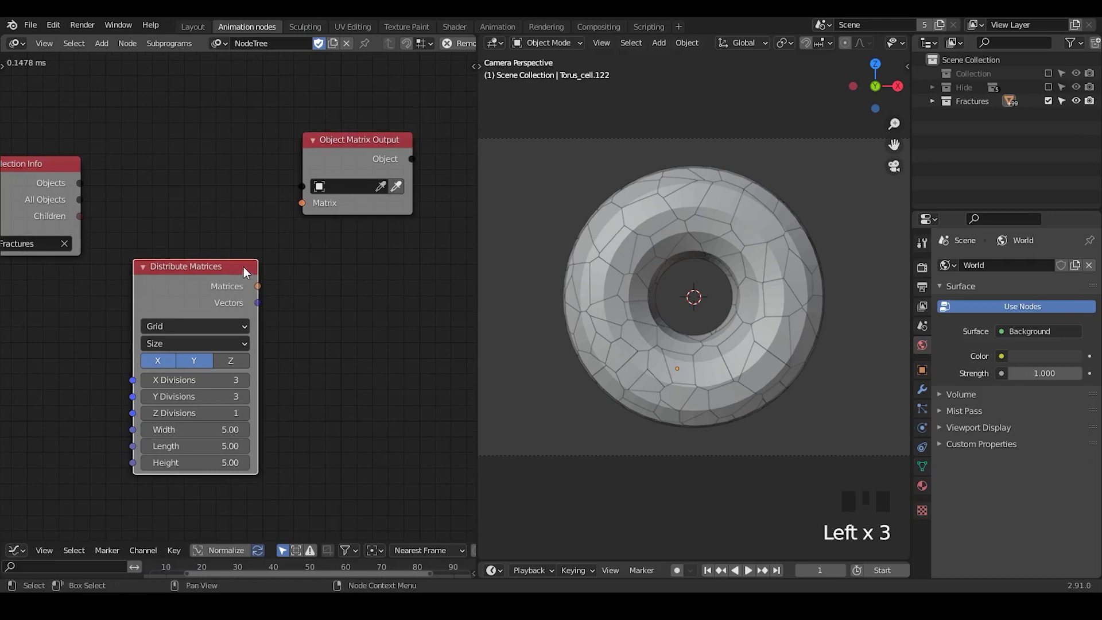
- Delete Distribute Matrices and show Object Properties with Delta Transform collapsed
{"action": "key", "text": "x"}
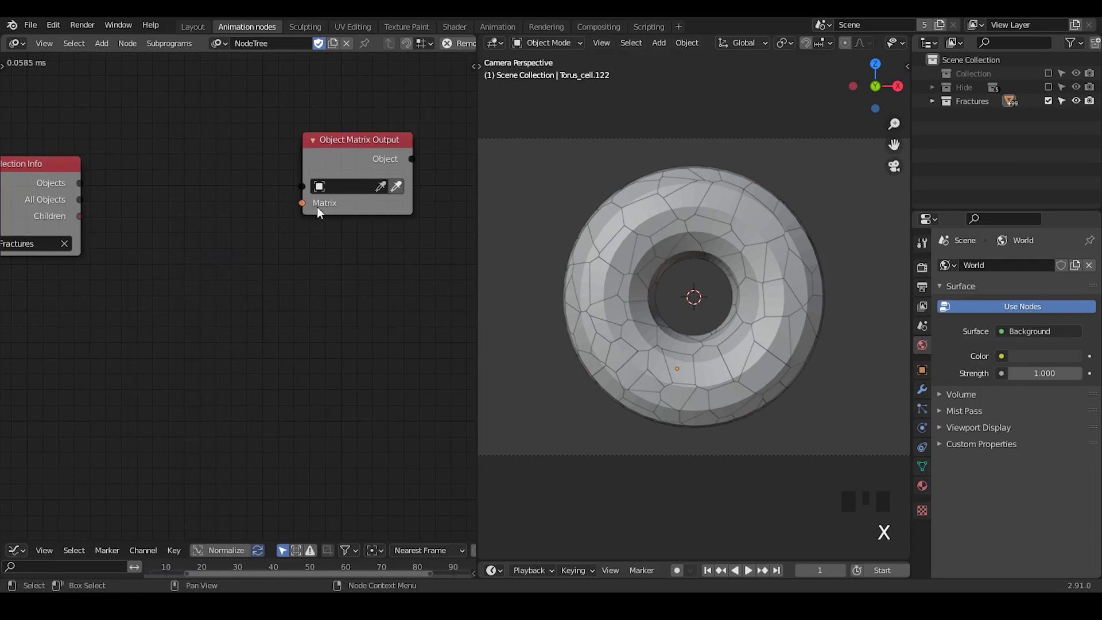
{"action": "left_click", "coordinate": [922, 370]}
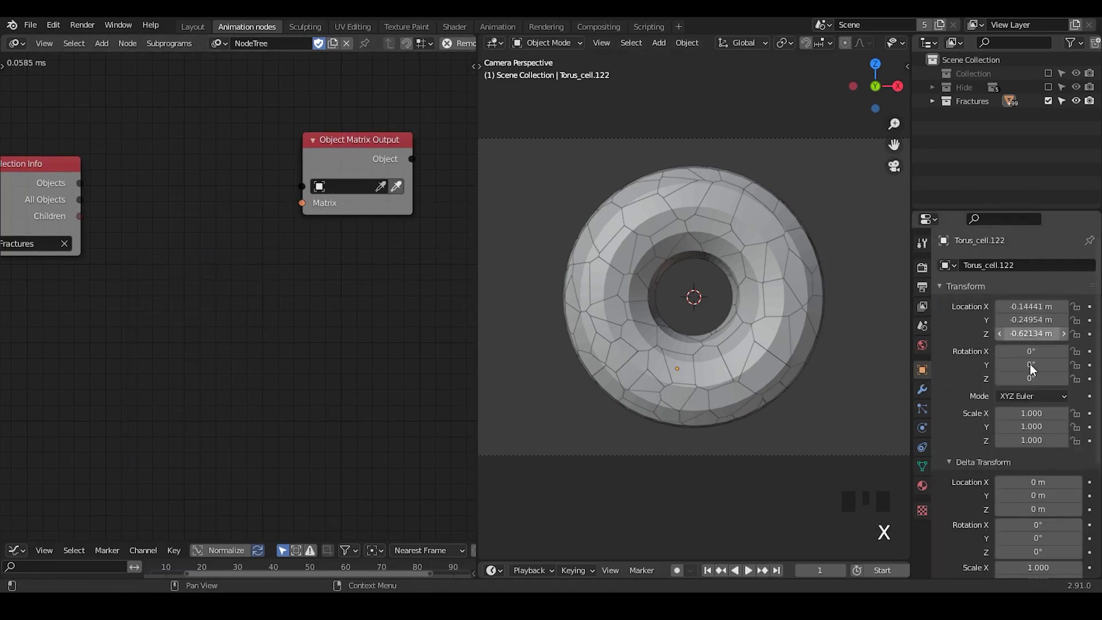
{"action": "left_click", "coordinate": [982, 462]}
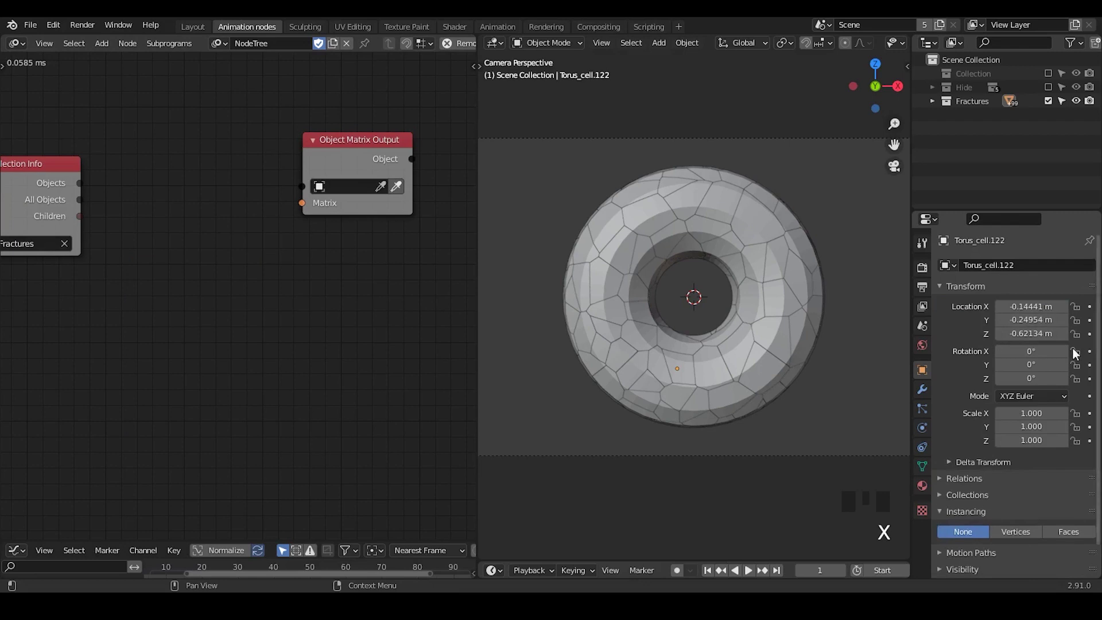
- Compare locations of pieces like Torus_cell.189, .146 and .123, then drag a link from All Objects
{"action": "left_click", "coordinate": [765, 231]}
{"action": "left_click", "coordinate": [781, 258]}
{"action": "left_click", "coordinate": [797, 287]}
{"action": "left_click", "coordinate": [797, 287]}
{"action": "left_click", "coordinate": [782, 328]}
{"action": "left_click", "coordinate": [734, 352]}
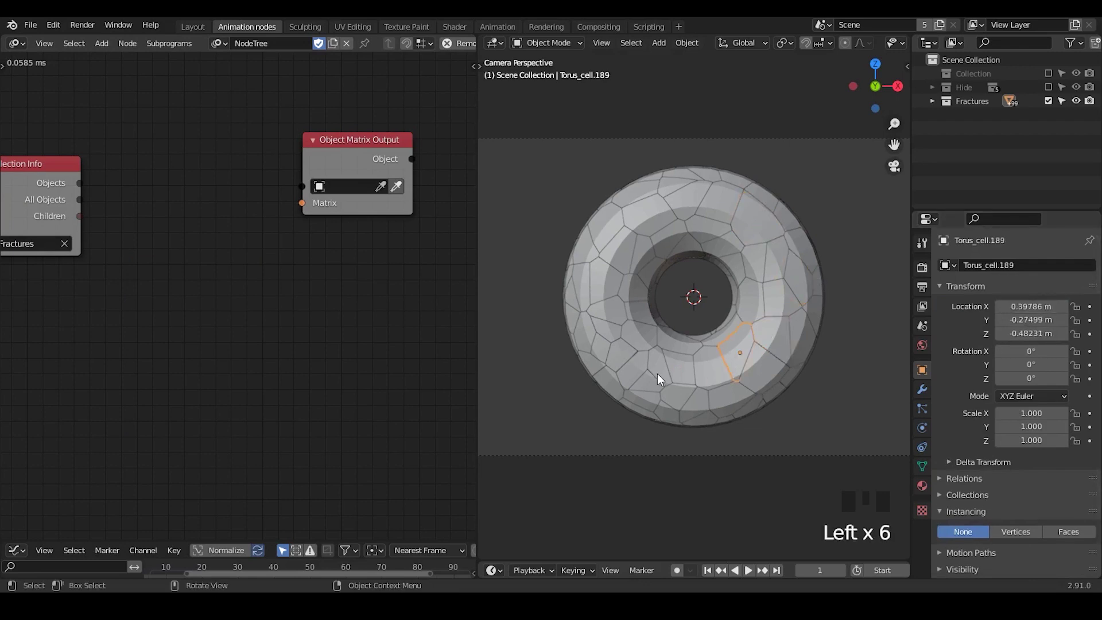
{"action": "left_click", "coordinate": [622, 307]}
{"action": "left_click", "coordinate": [612, 277]}
{"action": "left_click", "coordinate": [620, 253]}
{"action": "left_click", "coordinate": [619, 252]}
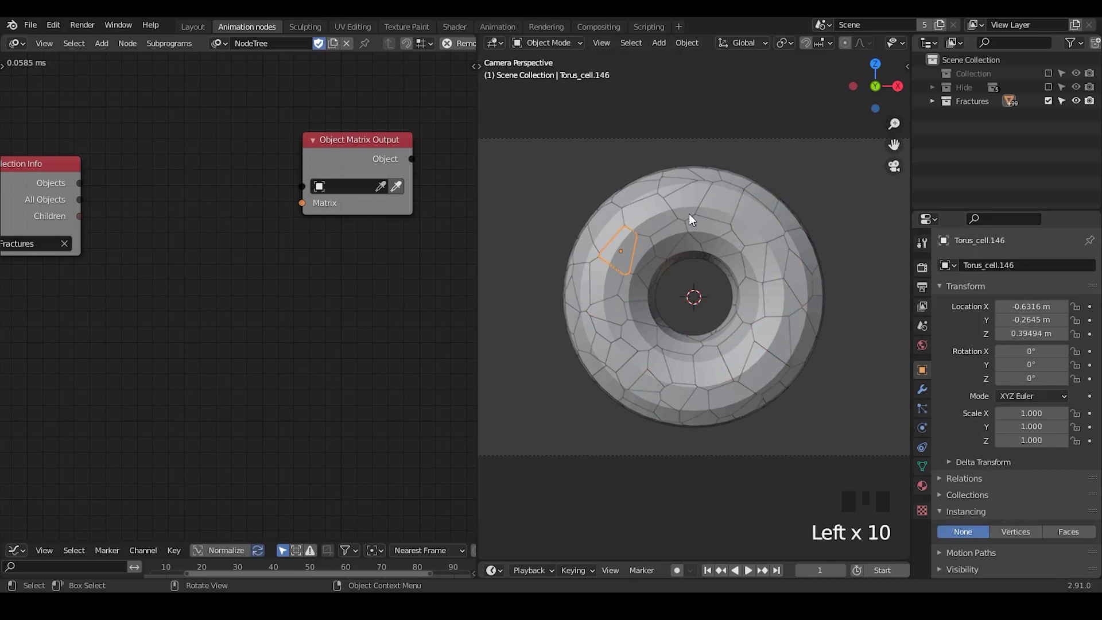
{"action": "left_click", "coordinate": [689, 213]}
{"action": "left_click", "coordinate": [757, 225]}
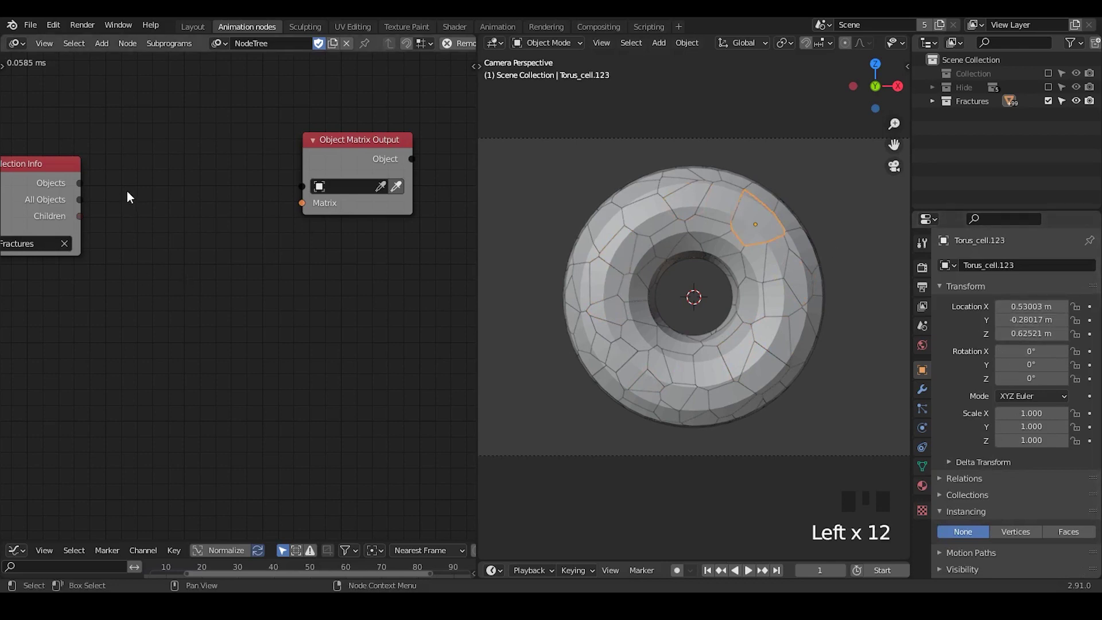
{"action": "left_click_drag", "start_coordinate": [48, 183], "coordinate": [299, 186]}
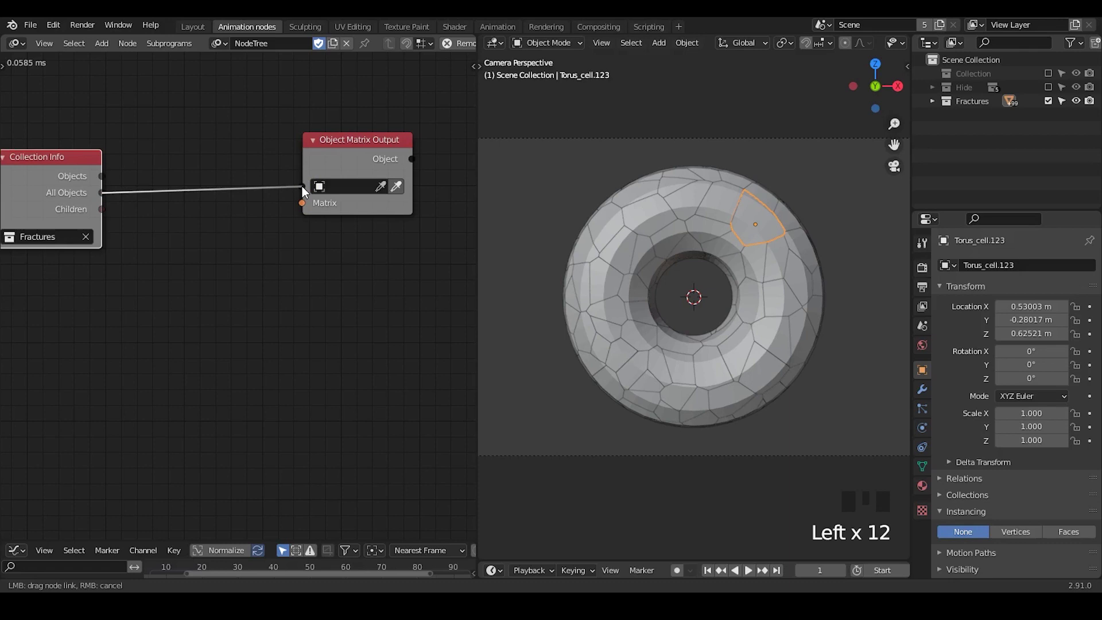
- Link All Objects into Object Matrix Output's Objects input and select a few collapsed cells
{"action": "left_click_drag", "start_coordinate": [301, 186], "coordinate": [302, 186]}
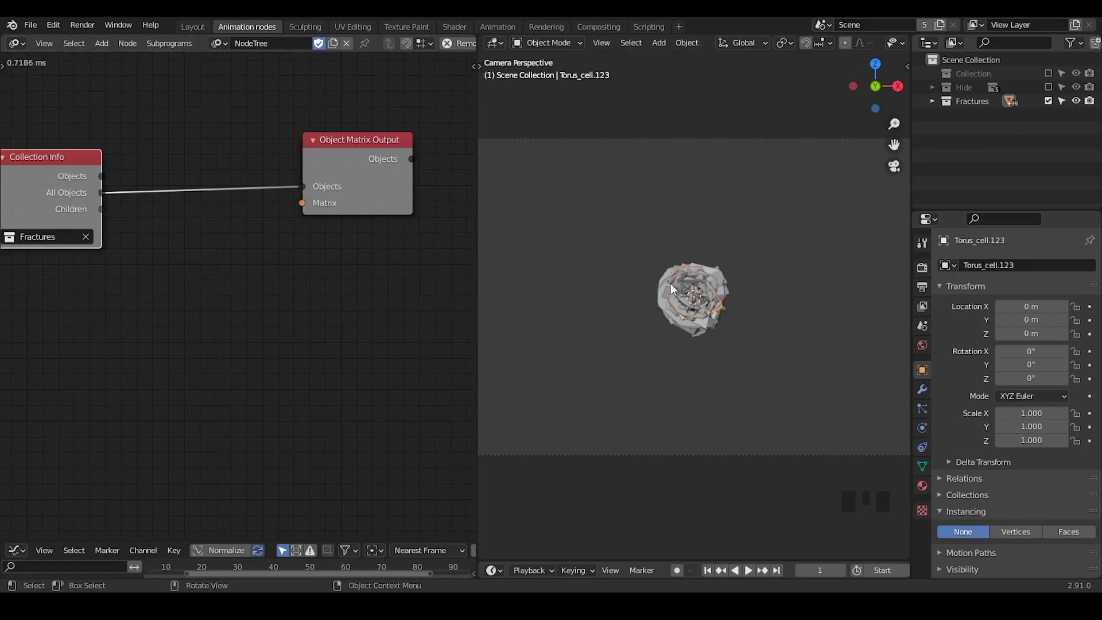
{"action": "middle_click_drag", "start_coordinate": [704, 347], "coordinate": [741, 235], "text": "ctrl"}
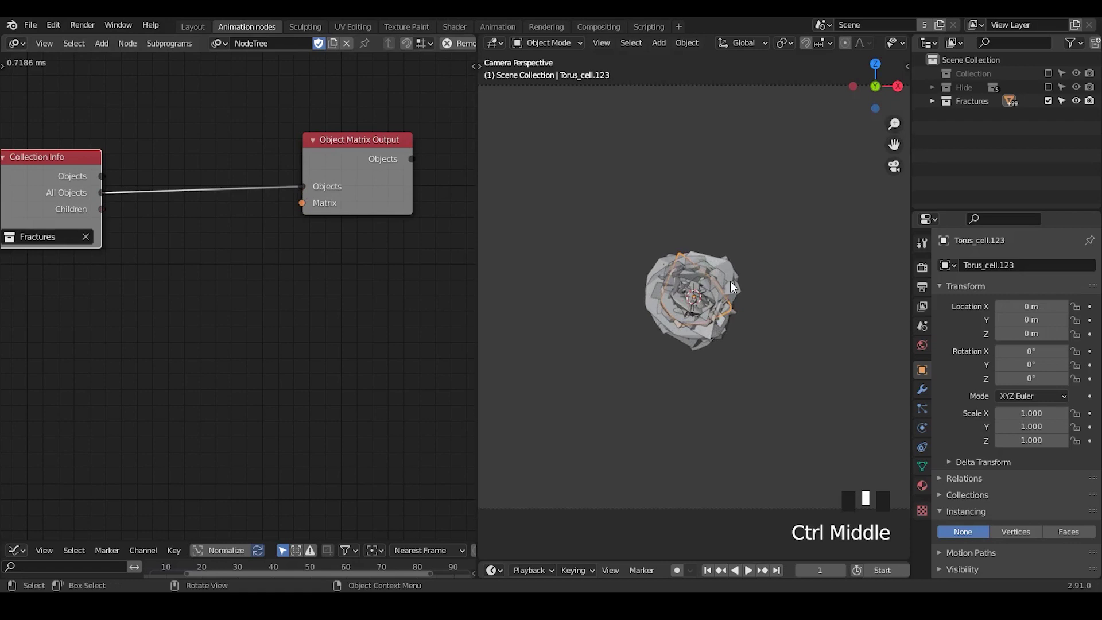
{"action": "left_click", "coordinate": [708, 261]}
{"action": "left_click", "coordinate": [667, 288]}
{"action": "left_click", "coordinate": [690, 312]}
- Select more cells, including Torus_cell to check its transform, then drag from the Matrix input
{"action": "left_click", "coordinate": [717, 288]}
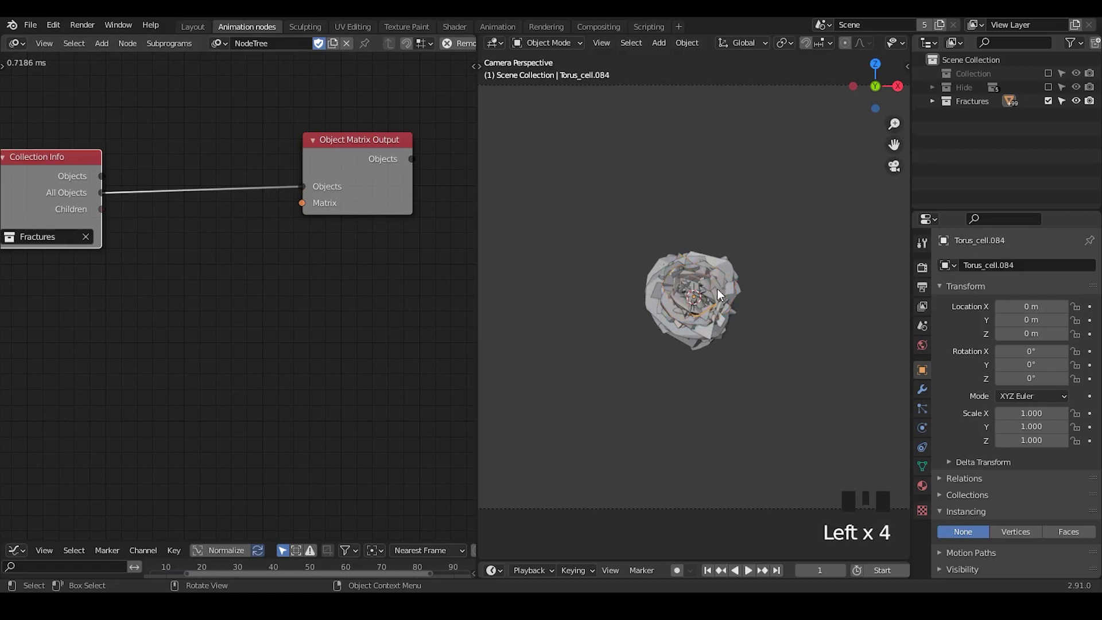
{"action": "left_click", "coordinate": [714, 273]}
{"action": "left_click", "coordinate": [673, 268]}
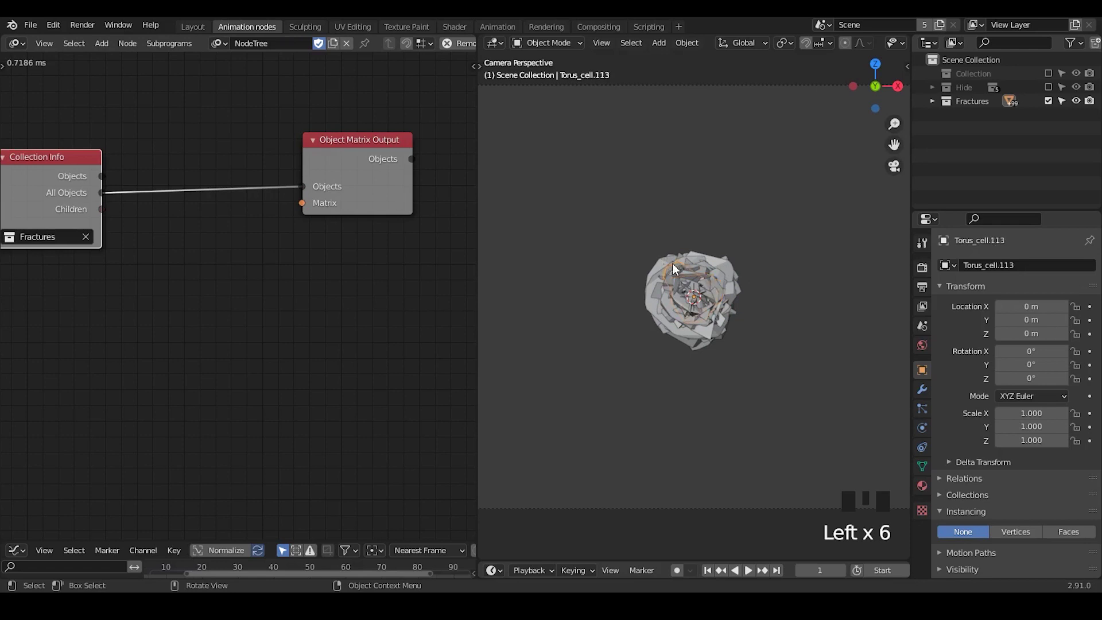
{"action": "left_click", "coordinate": [654, 297]}
{"action": "left_click", "coordinate": [683, 323]}
{"action": "left_click", "coordinate": [728, 272]}
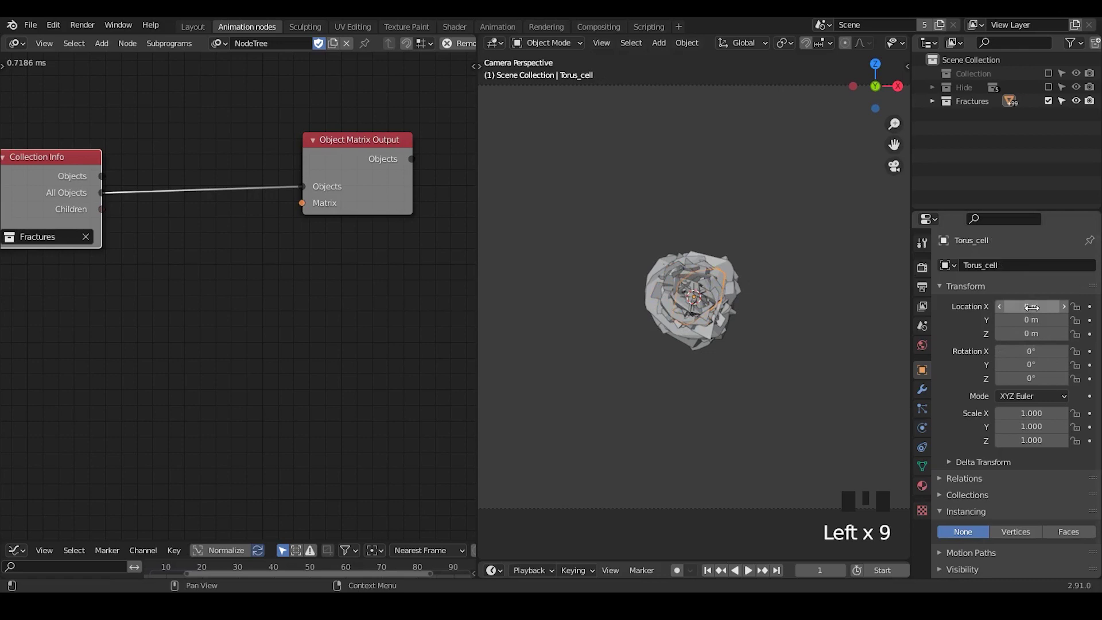
{"action": "left_click_drag", "start_coordinate": [299, 202], "coordinate": [252, 273]}
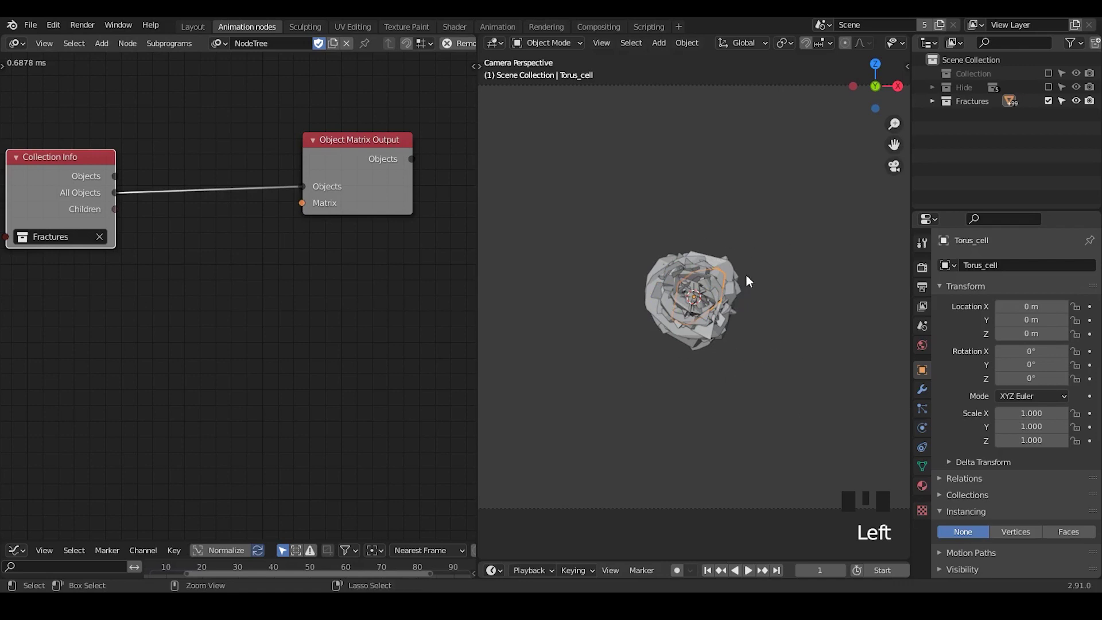
- Undo four times to remove the All Objects link and restore the intact torus
{"action": "key", "text": "ctrl+z"}
{"action": "key", "text": "ctrl+z"}
{"action": "key", "text": "ctrl+z"}
{"action": "key", "text": "ctrl+z"}
{"action": "key", "text": "ctrl+z"}
{"action": "key", "text": "ctrl+z"}
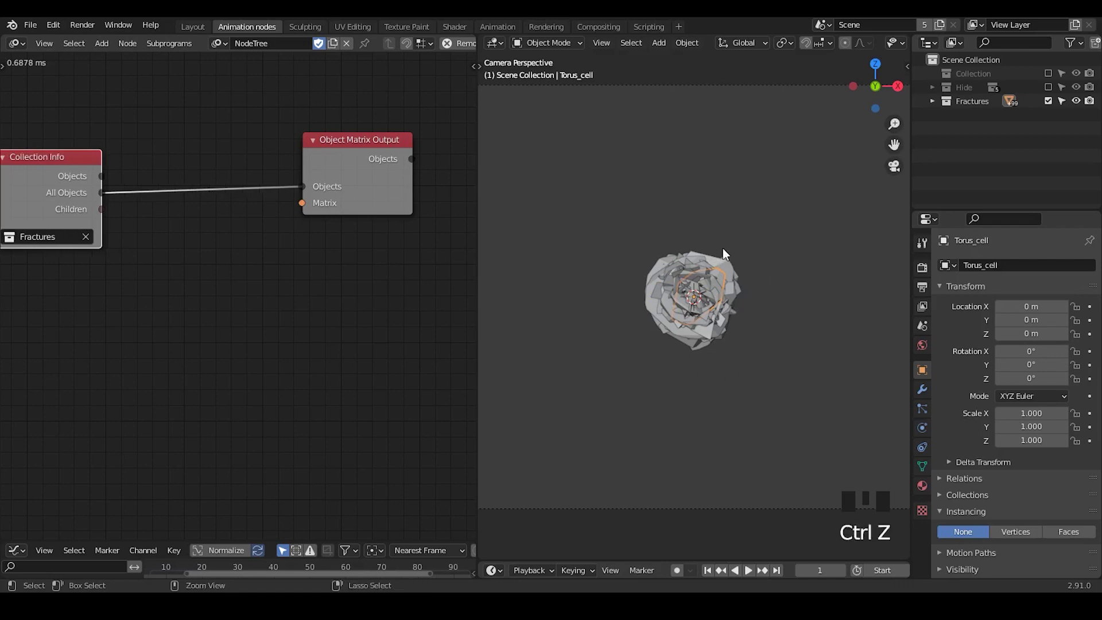
{"action": "key", "text": "ctrl+z"}
{"action": "key", "text": "ctrl+z"}
{"action": "key", "text": "ctrl+z"}
{"action": "key", "text": "ctrl+z"}
{"action": "key", "text": "ctrl+z"}
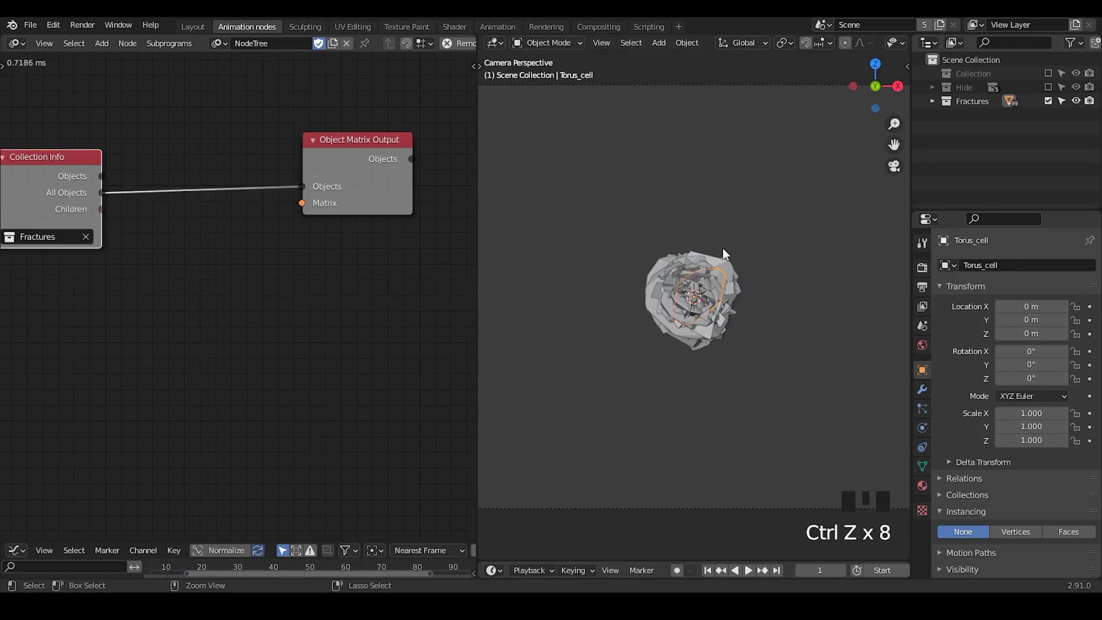
{"action": "key", "text": "ctrl+z"}
{"action": "key", "text": "ctrl+z"}
{"action": "key", "text": "ctrl+z"}
{"action": "key", "text": "ctrl+z"}
{"action": "key", "text": "ctrl+z"}
{"action": "key", "text": "ctrl+z"}
{"action": "key", "text": "ctrl+z"}
{"action": "key", "text": "ctrl+z"}
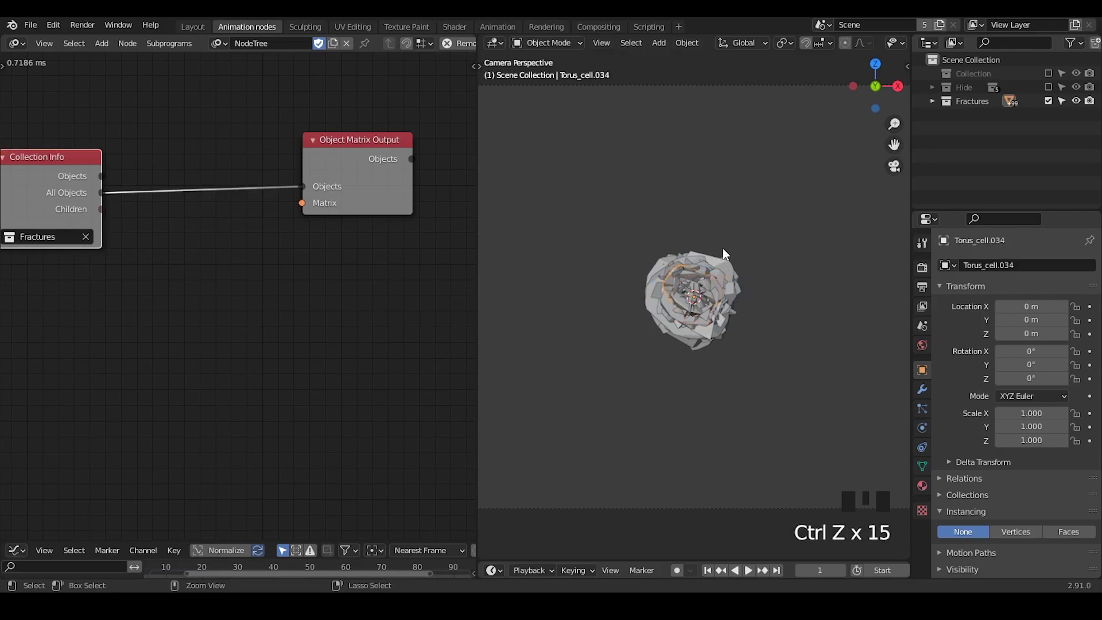
{"action": "key", "text": "ctrl+z"}
{"action": "key", "text": "ctrl+z"}
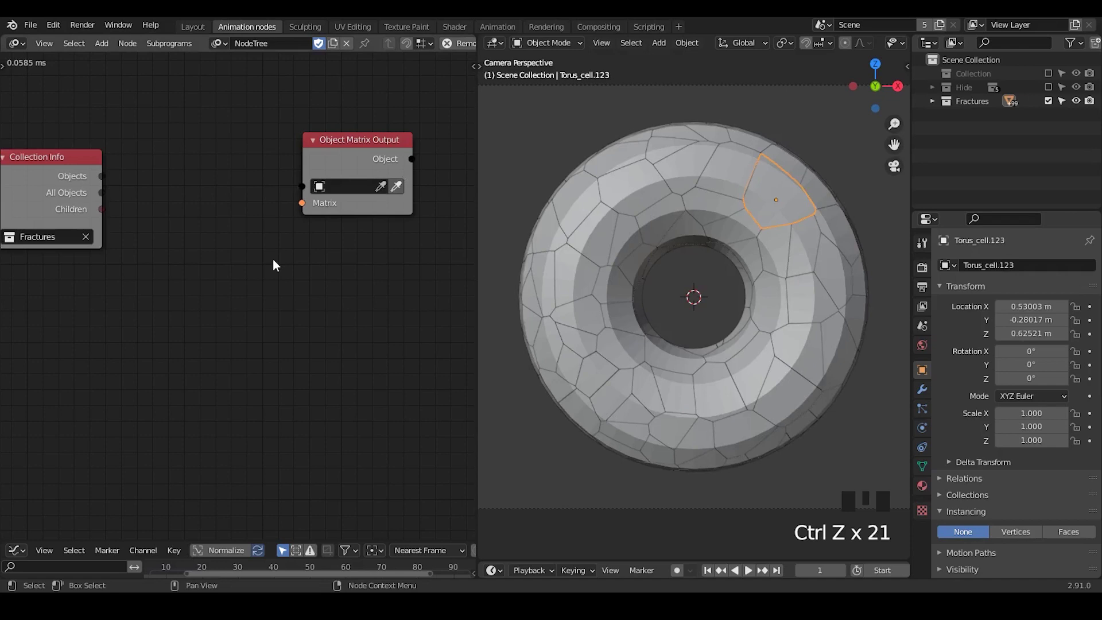
- Start an All Objects link, cancel it, and zoom the 3D view out on the torus
{"action": "key", "text": "Left"}
{"action": "key", "text": "Left"}
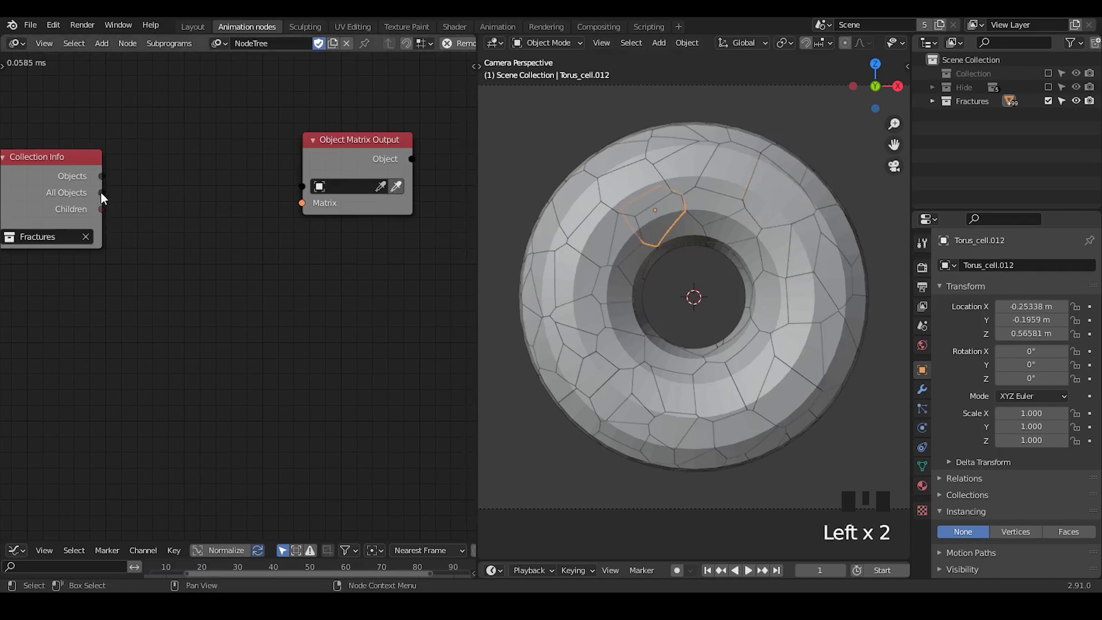
{"action": "left_click_drag", "start_coordinate": [101, 193], "coordinate": [545, 218]}
{"action": "key", "text": "Left"}
{"action": "key", "text": "Left"}
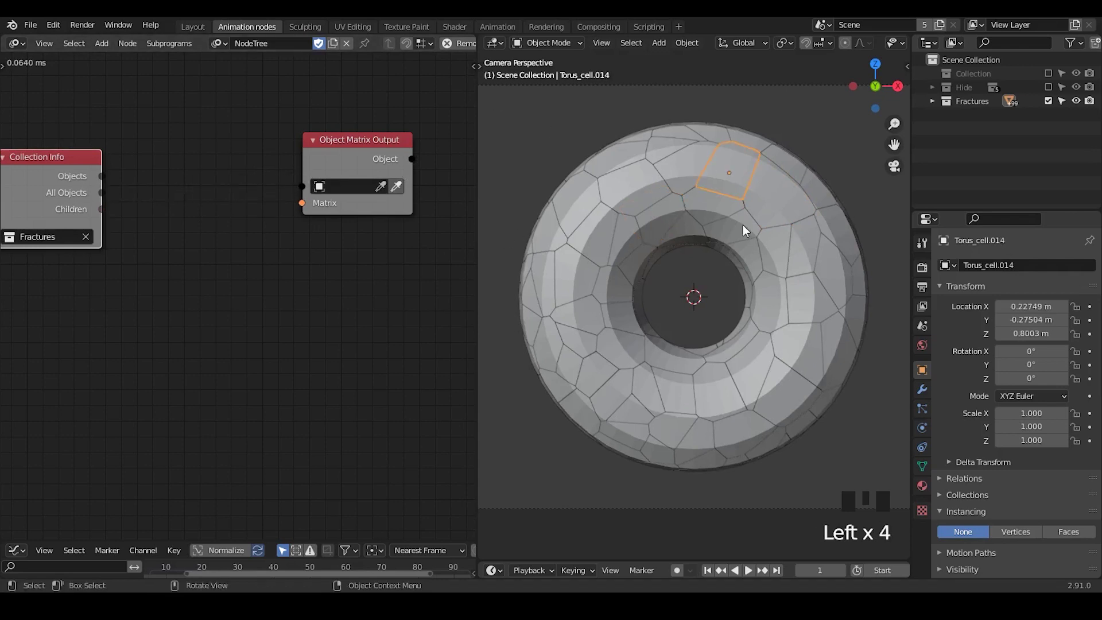
{"action": "middle_click_drag", "start_coordinate": [742, 225], "coordinate": [669, 253], "text": "ctrl"}
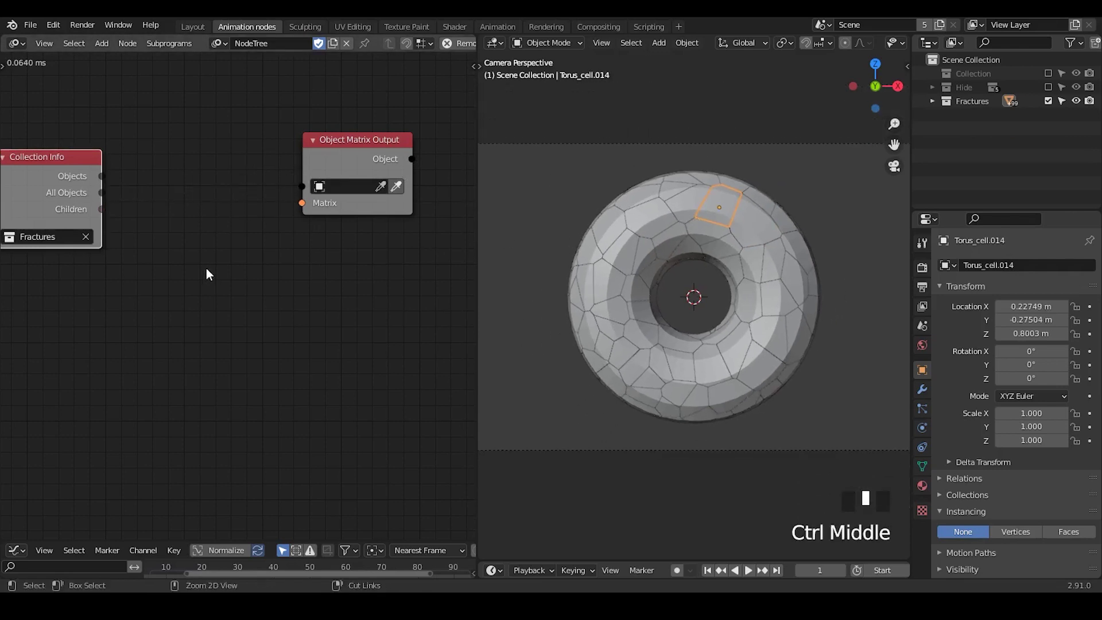
- Add an Object ID Key node set to 'Initial Transforms' via the 'initial' search
{"action": "key", "text": "ctrl+a"}
{"action": "type", "text": "initial"}
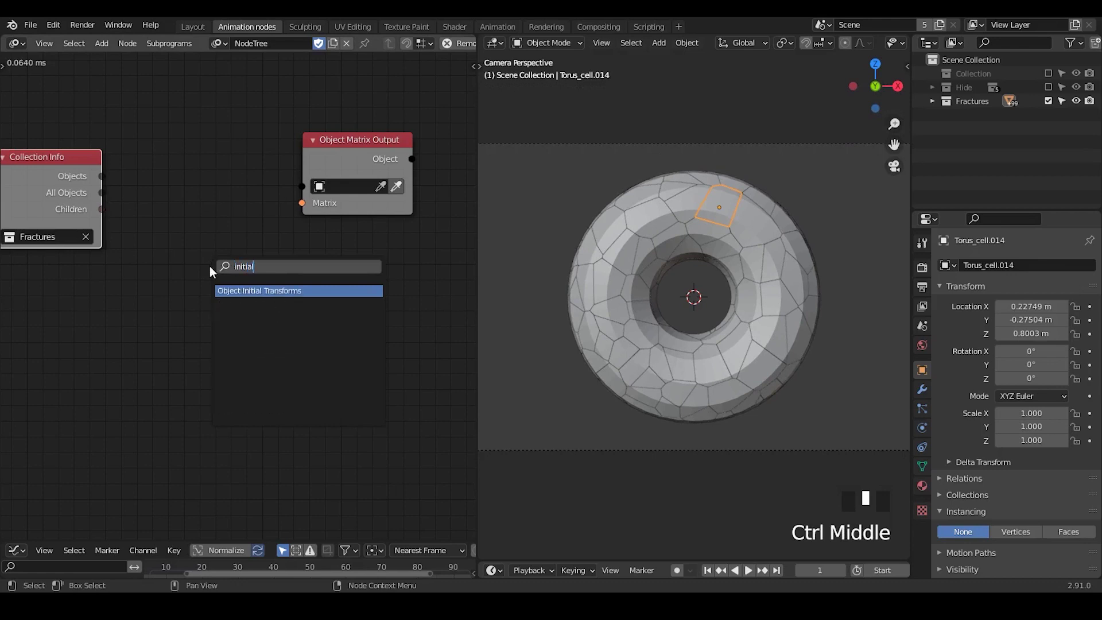
{"action": "key", "text": "Return"}
{"action": "left_click", "coordinate": [243, 334]}
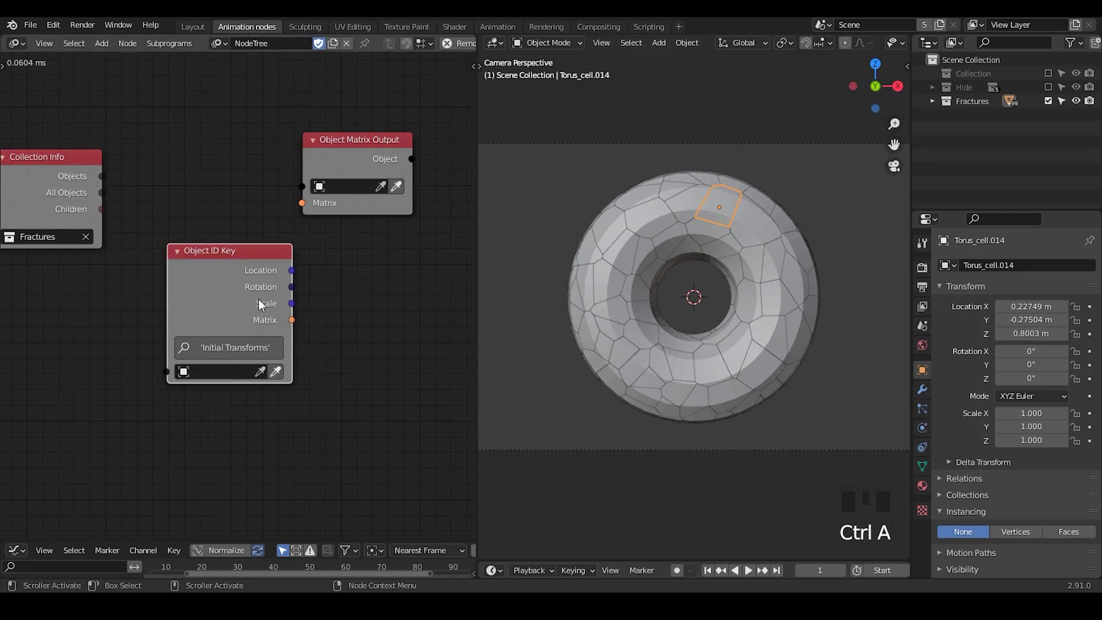
- Select a few cells, try and abandon a Matrix link, then start linking All Objects
{"action": "left_click", "coordinate": [777, 321]}
{"action": "left_click", "coordinate": [757, 373]}
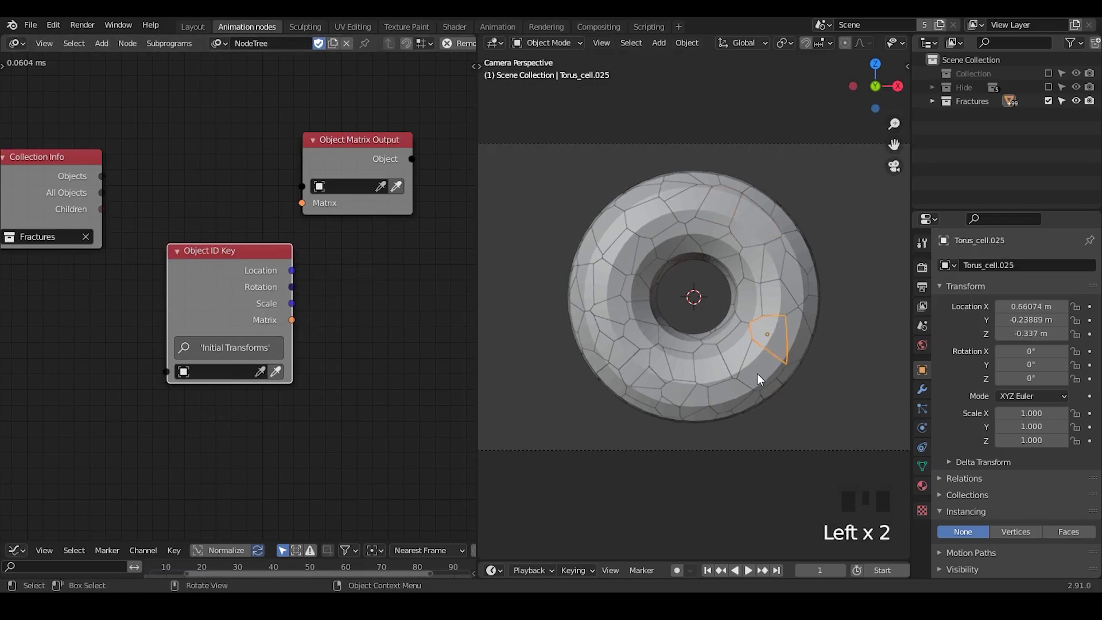
{"action": "left_click", "coordinate": [757, 367]}
{"action": "left_click_drag", "start_coordinate": [292, 320], "coordinate": [299, 203]}
{"action": "left_click_drag", "start_coordinate": [442, 256], "coordinate": [459, 250]}
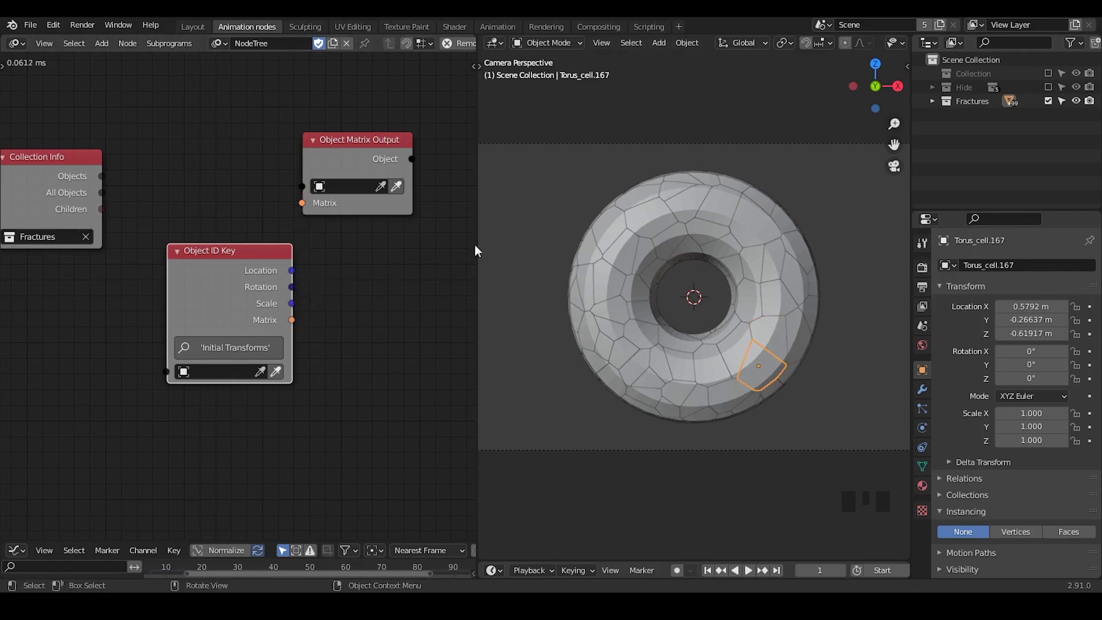
{"action": "left_click_drag", "start_coordinate": [100, 192], "coordinate": [232, 197]}
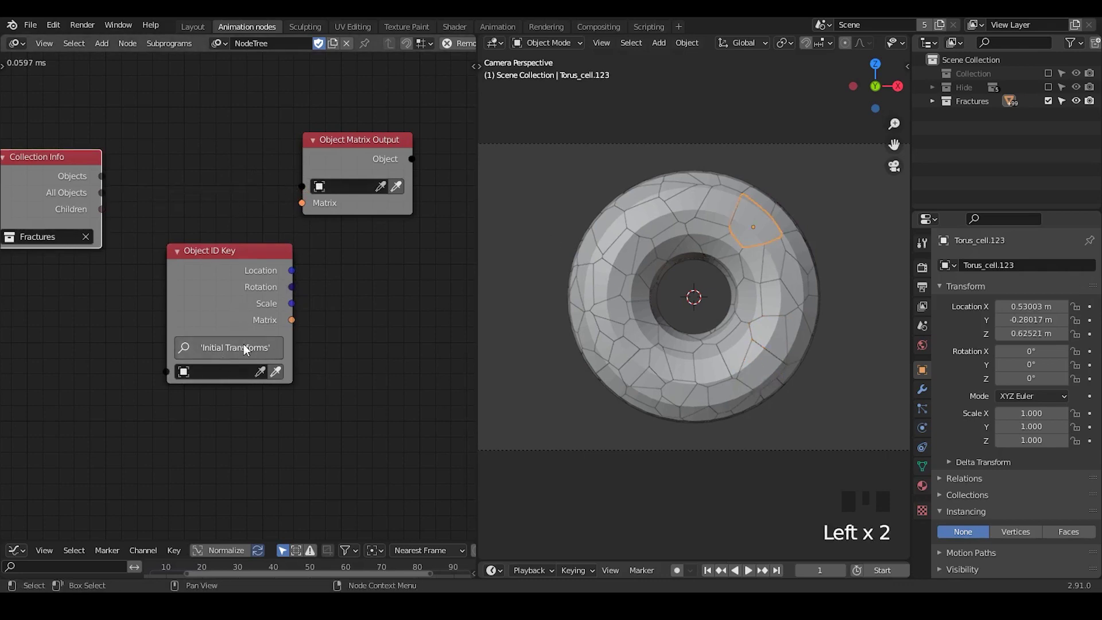
- Show the sidebar's Animation Nodes ID Keys panel beside the torus
{"action": "key", "text": "a"}
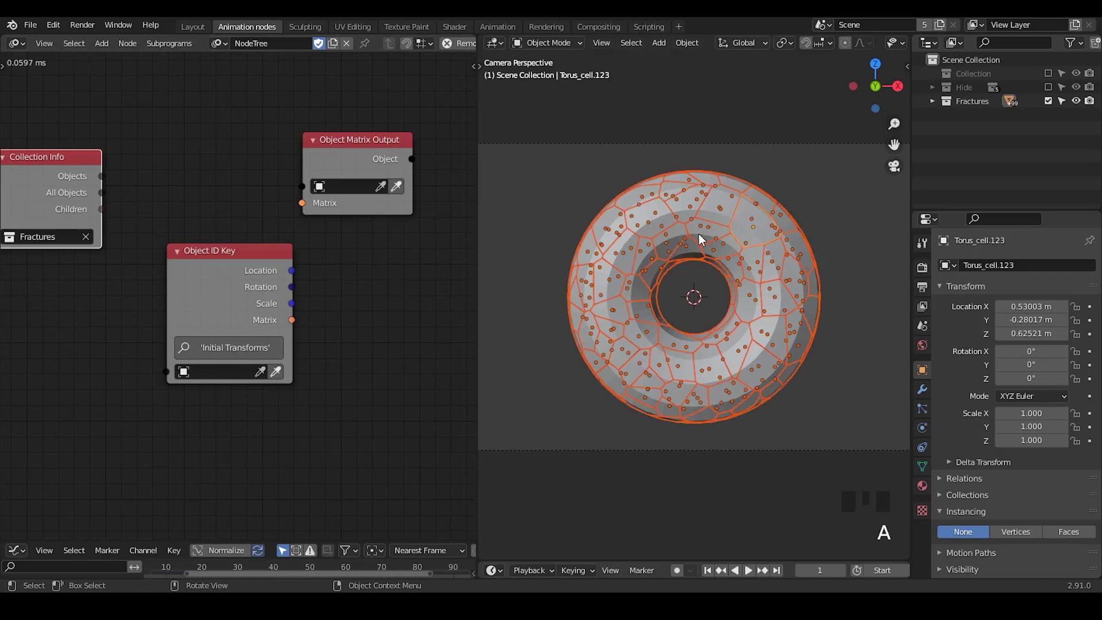
{"action": "key", "text": "n"}
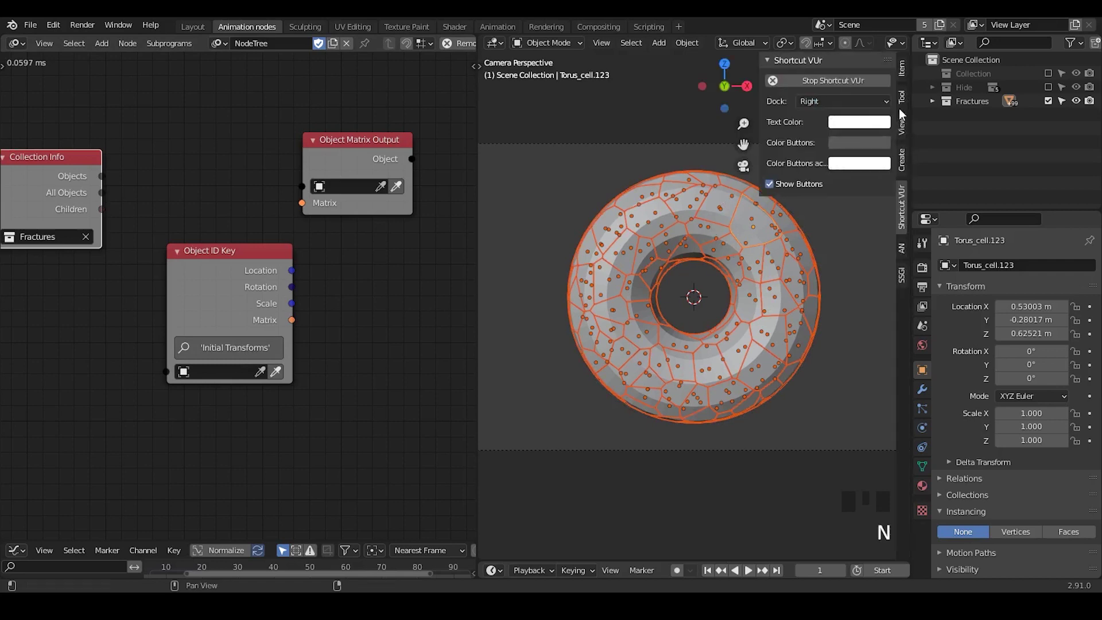
{"action": "left_click", "coordinate": [902, 70]}
{"action": "left_click", "coordinate": [910, 172]}
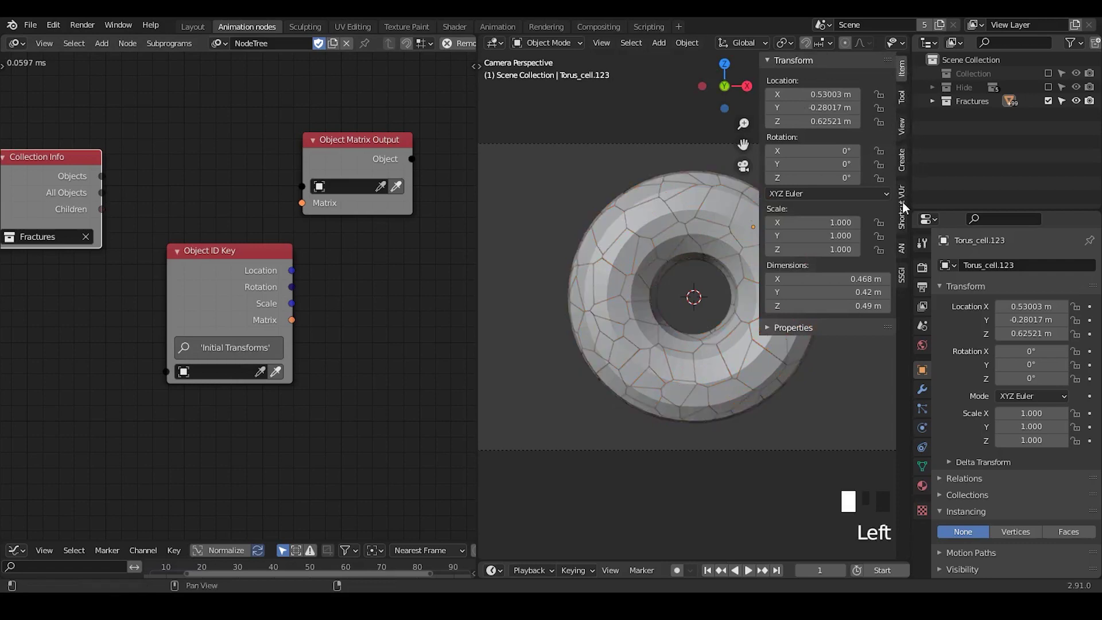
{"action": "left_click", "coordinate": [900, 249]}
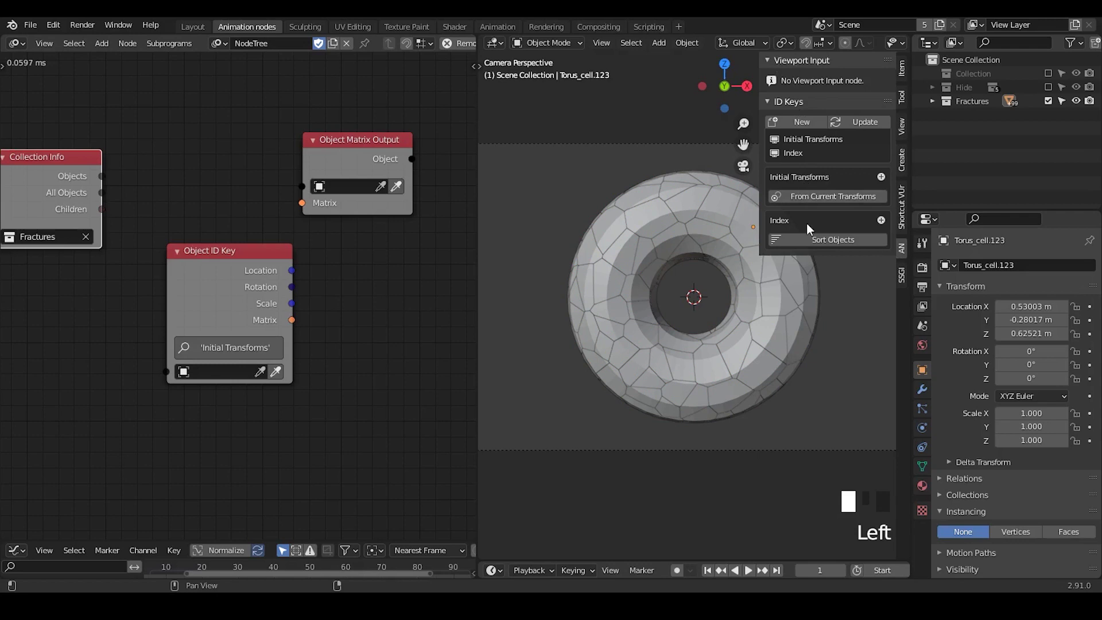
{"action": "middle_click_drag", "start_coordinate": [792, 343], "coordinate": [760, 329], "text": "shift"}
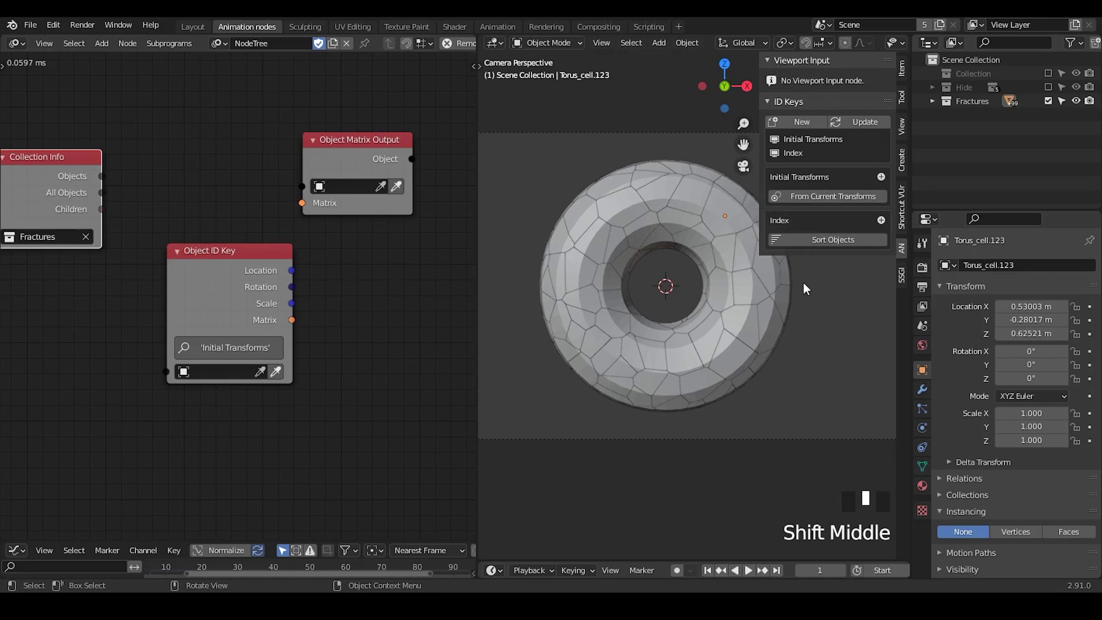
- Select fracture cells around the torus, ending with Torus_cell.186
{"action": "left_click", "coordinate": [775, 313]}
{"action": "left_click", "coordinate": [746, 342]}
{"action": "left_click", "coordinate": [723, 367]}
{"action": "left_click", "coordinate": [567, 381]}
{"action": "left_click", "coordinate": [586, 299]}
{"action": "left_click", "coordinate": [606, 221]}
{"action": "left_click", "coordinate": [637, 209]}
{"action": "left_click", "coordinate": [666, 202]}
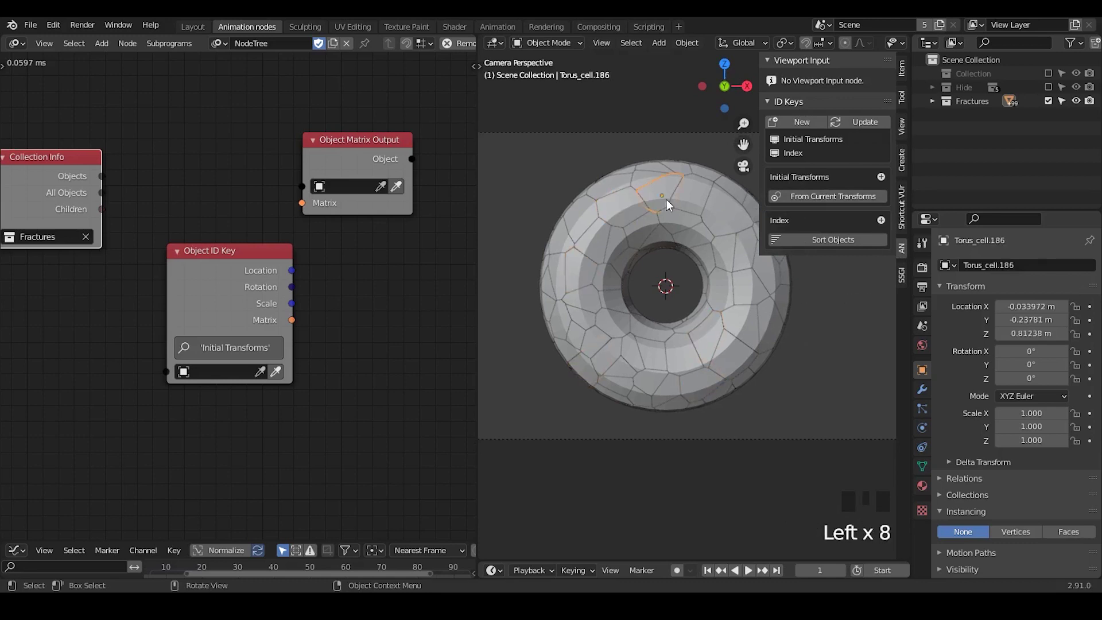
- Select more torus pieces, including Torus_cell.047, .154 and .123, with the sidebar reopened
{"action": "key", "text": "n"}
{"action": "left_click", "coordinate": [841, 304]}
{"action": "left_click", "coordinate": [744, 241]}
{"action": "left_click", "coordinate": [744, 241]}
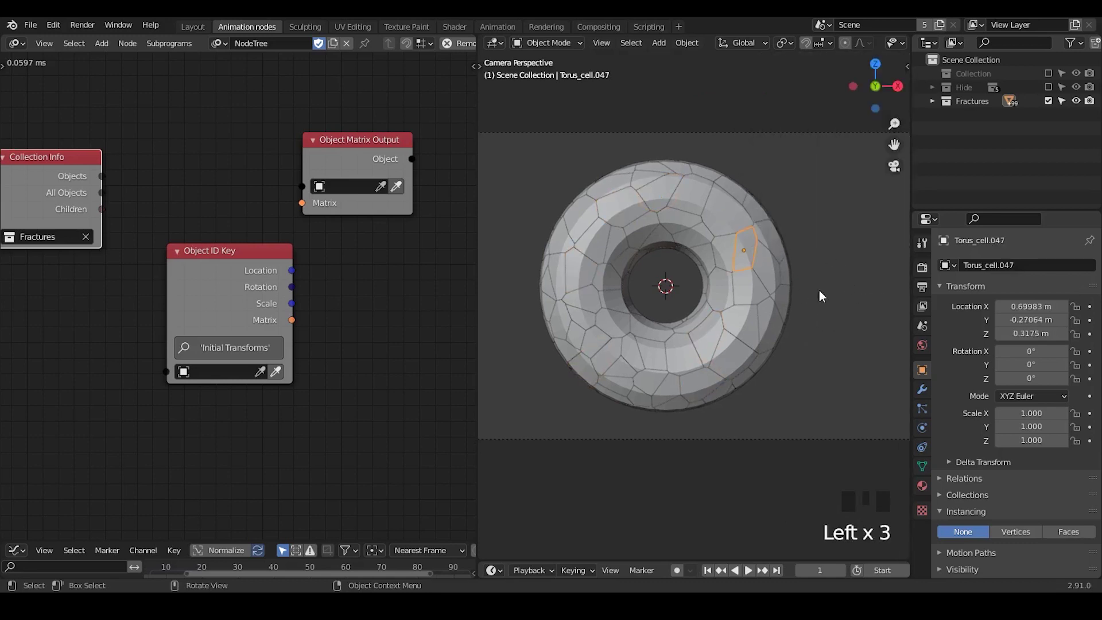
{"action": "left_click", "coordinate": [746, 270]}
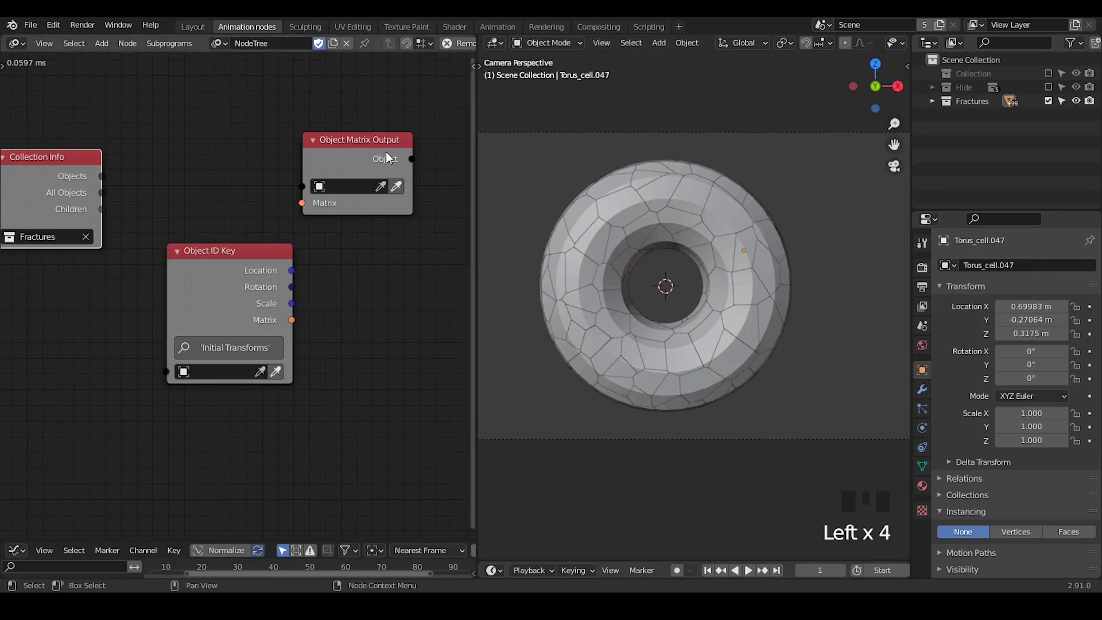
{"action": "left_click", "coordinate": [193, 26]}
{"action": "left_click", "coordinate": [247, 27]}
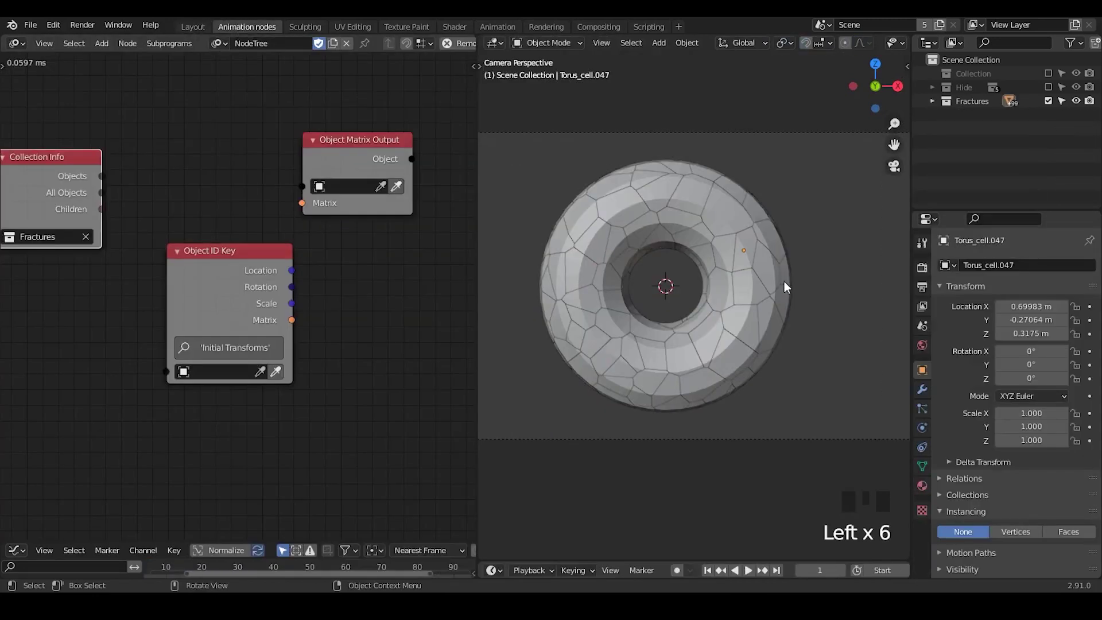
{"action": "left_click", "coordinate": [729, 244]}
{"action": "key", "text": "n"}
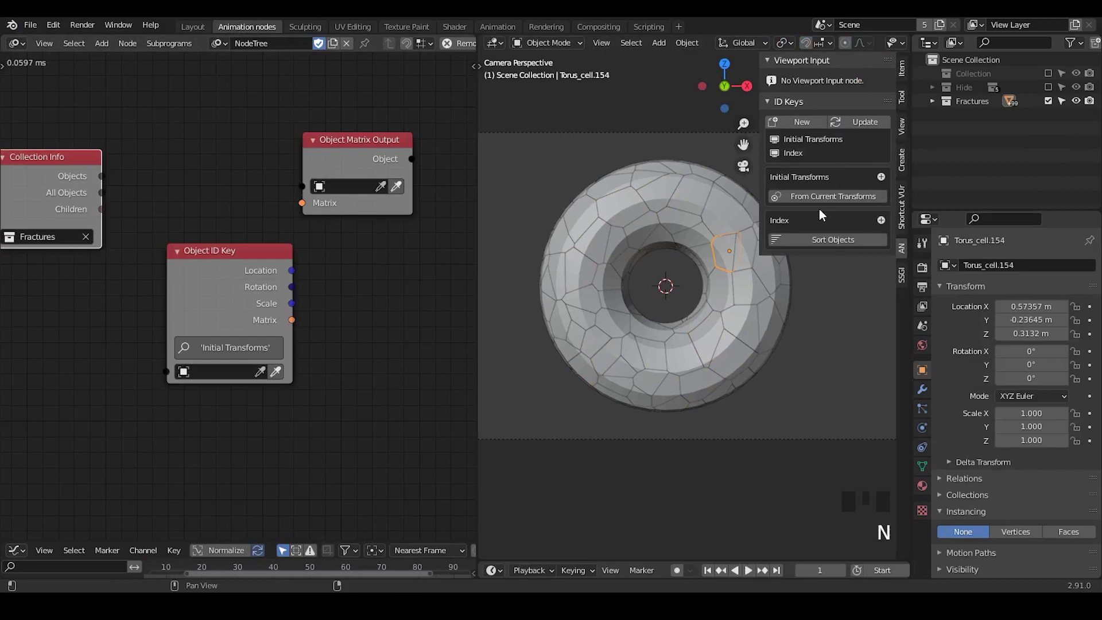
{"action": "left_click", "coordinate": [719, 204]}
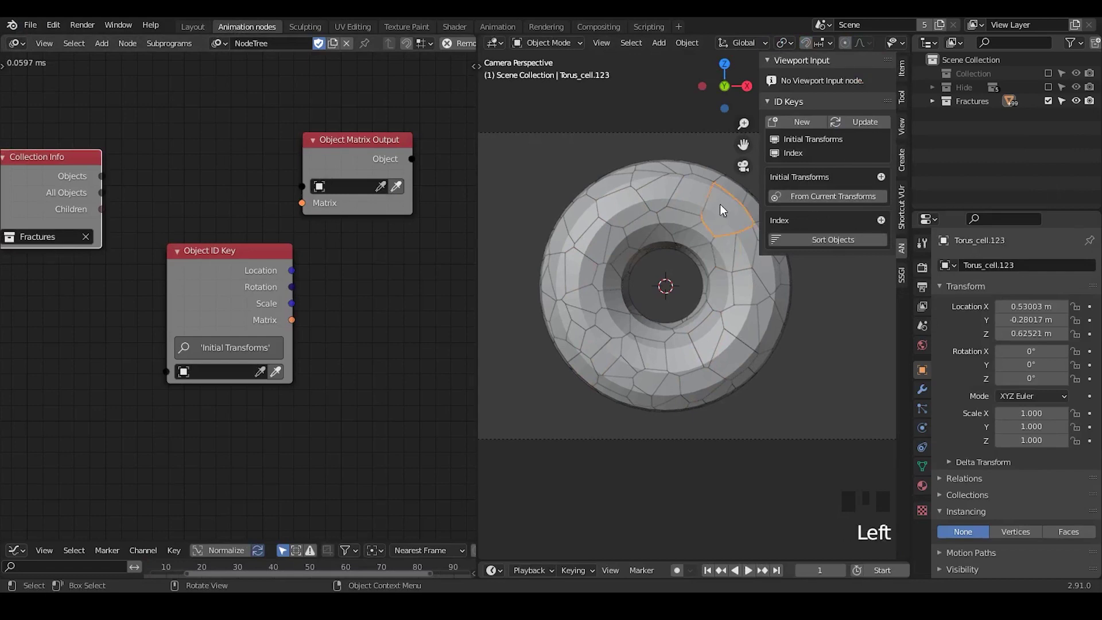
{"action": "key", "text": "a"}
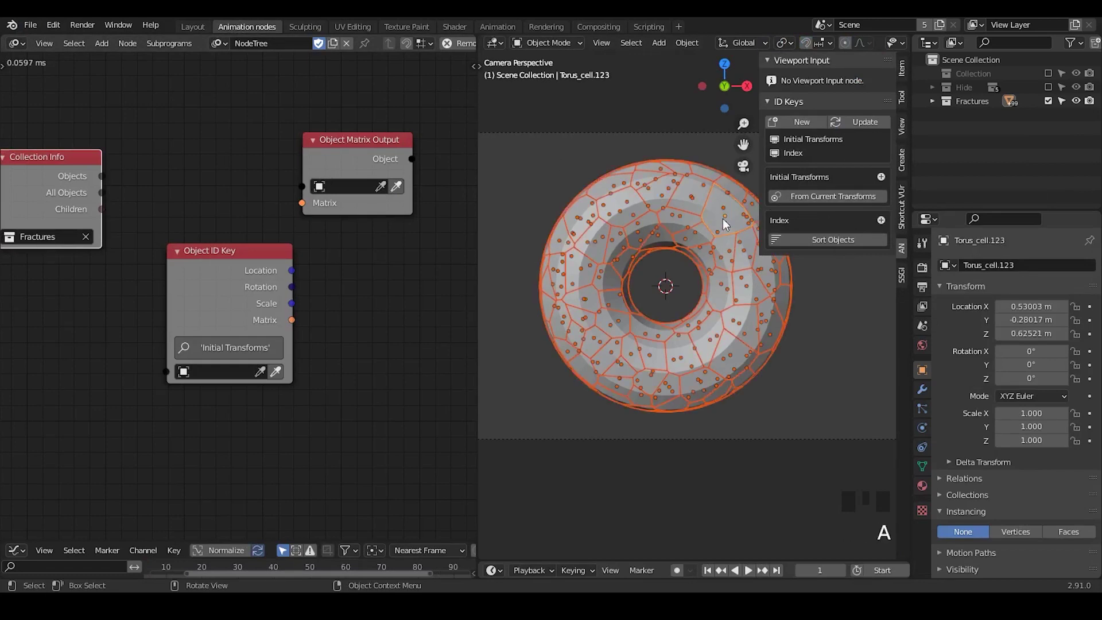
{"action": "left_click", "coordinate": [804, 196]}
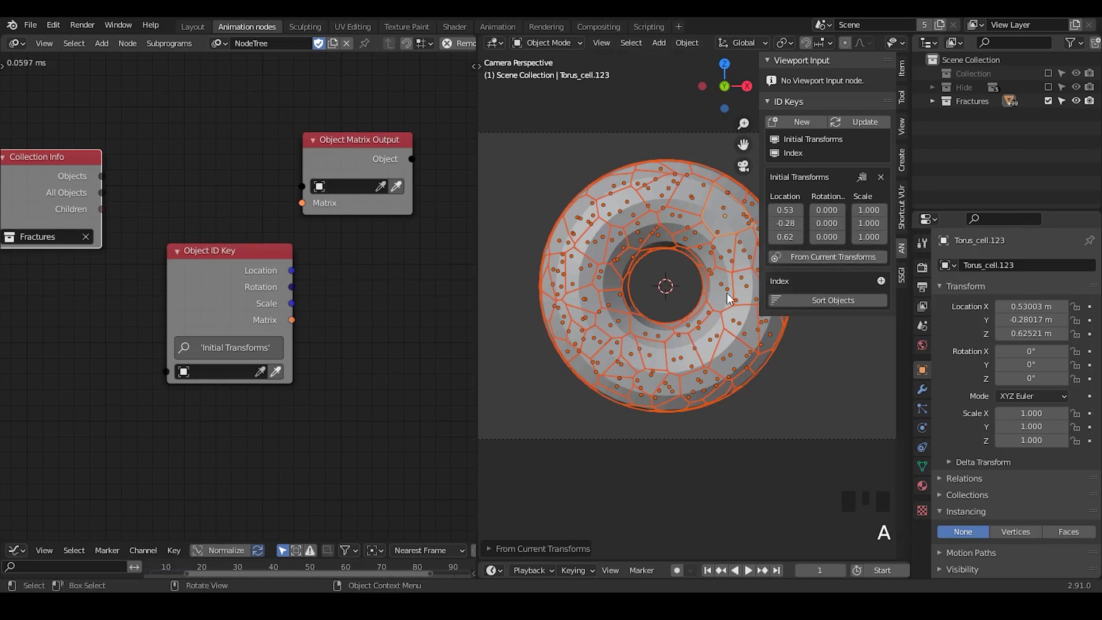
{"action": "key", "text": "n"}
{"action": "left_click", "coordinate": [240, 238]}
{"action": "left_click", "coordinate": [669, 222]}
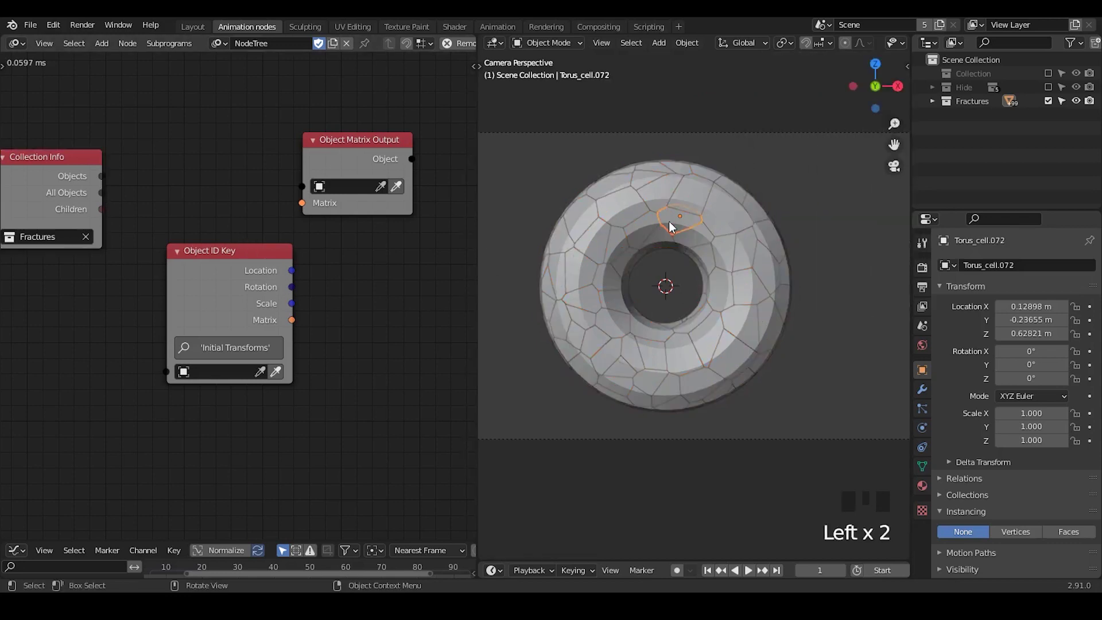
{"action": "key", "text": "n"}
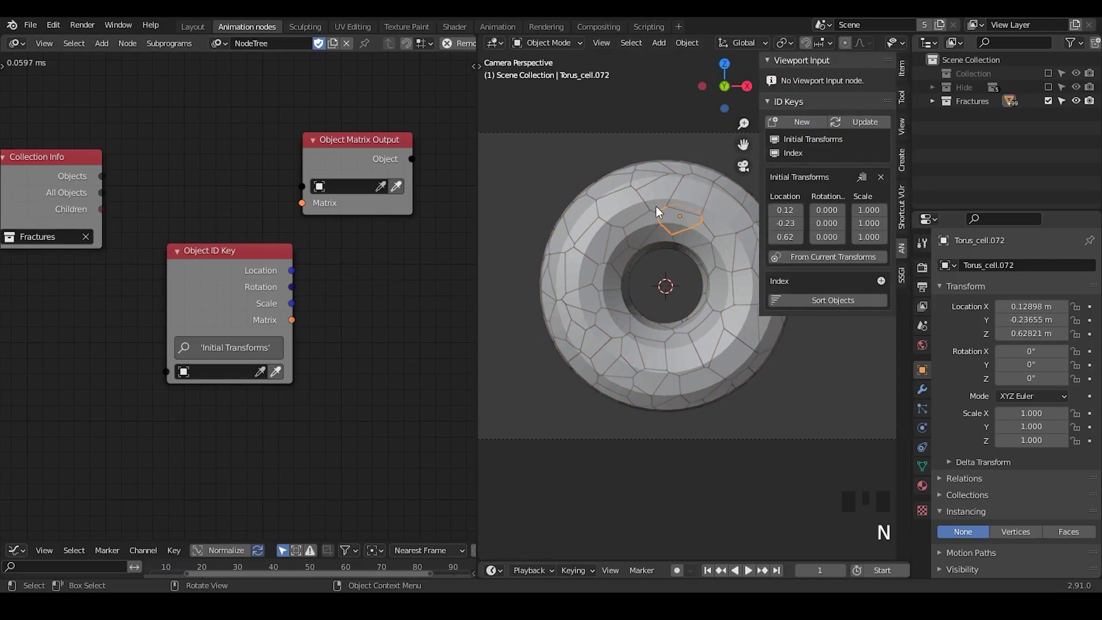
{"action": "double_click", "coordinate": [591, 245]}
{"action": "left_click", "coordinate": [656, 374]}
{"action": "left_click", "coordinate": [774, 320]}
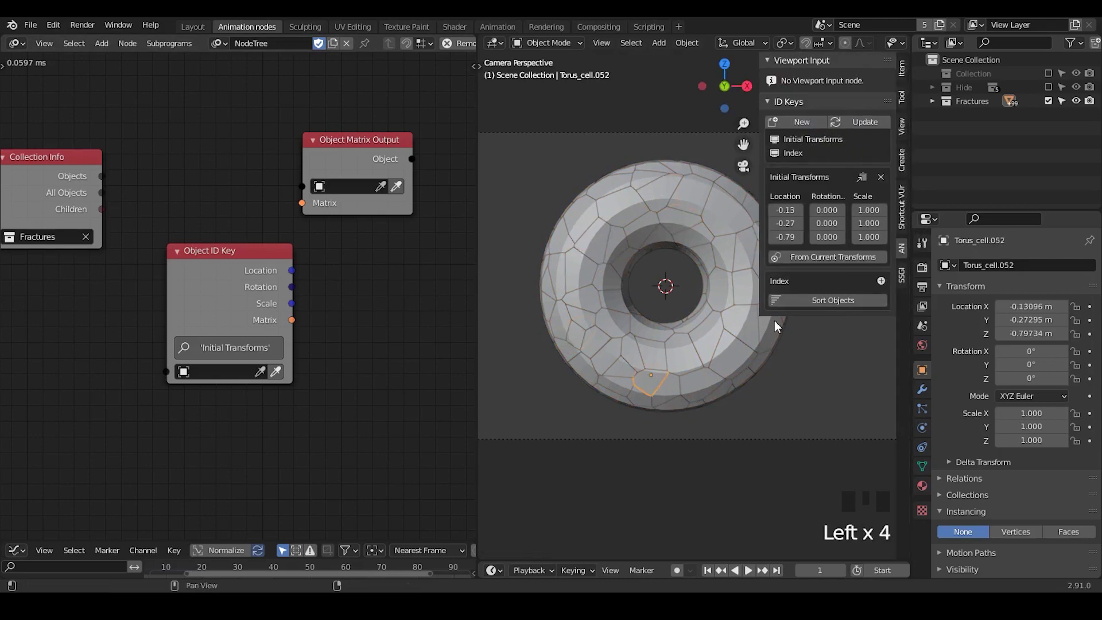
{"action": "left_click", "coordinate": [754, 342]}
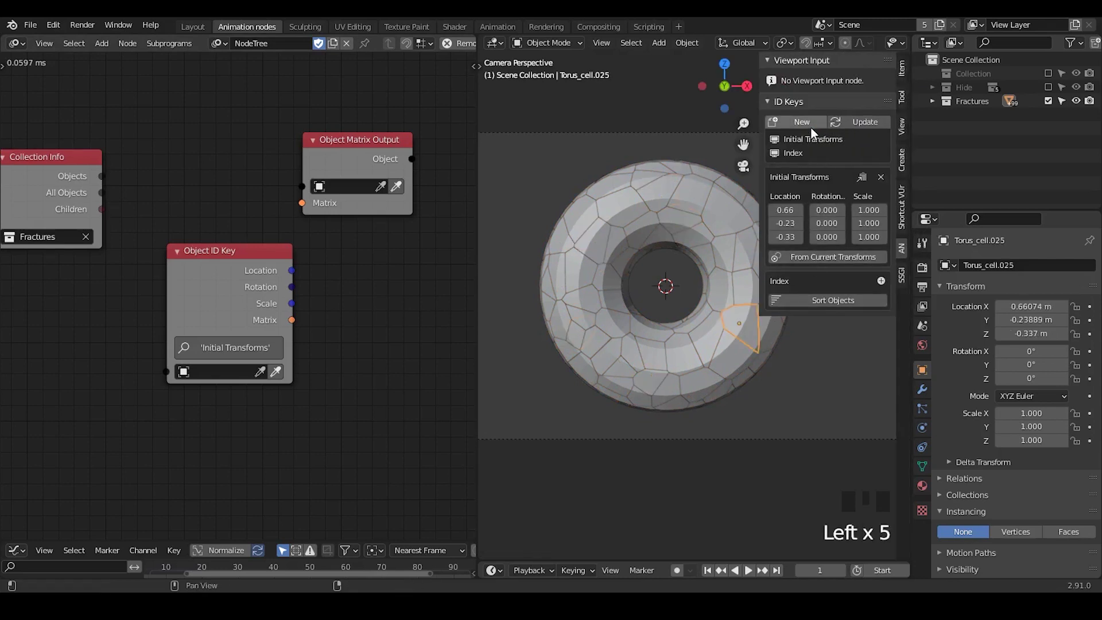
- Link Collection Info's All Objects to Object ID Key and Object Matrix Output Objects inputs
{"action": "key", "text": "n"}
{"action": "key", "text": "n"}
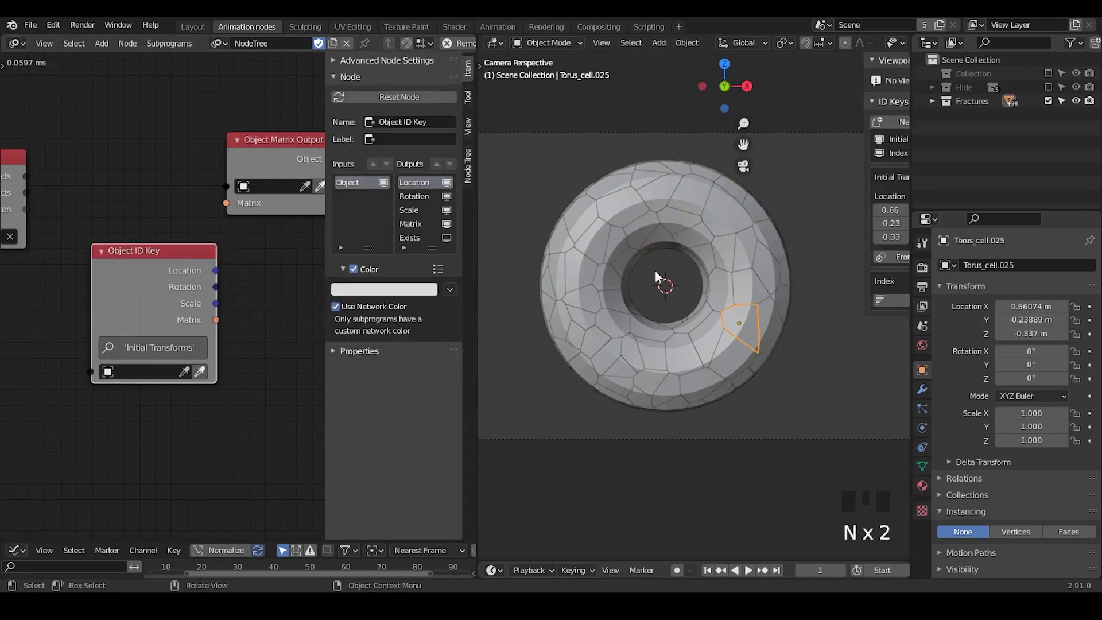
{"action": "key", "text": "n"}
{"action": "middle_click_drag", "start_coordinate": [207, 292], "coordinate": [304, 209]}
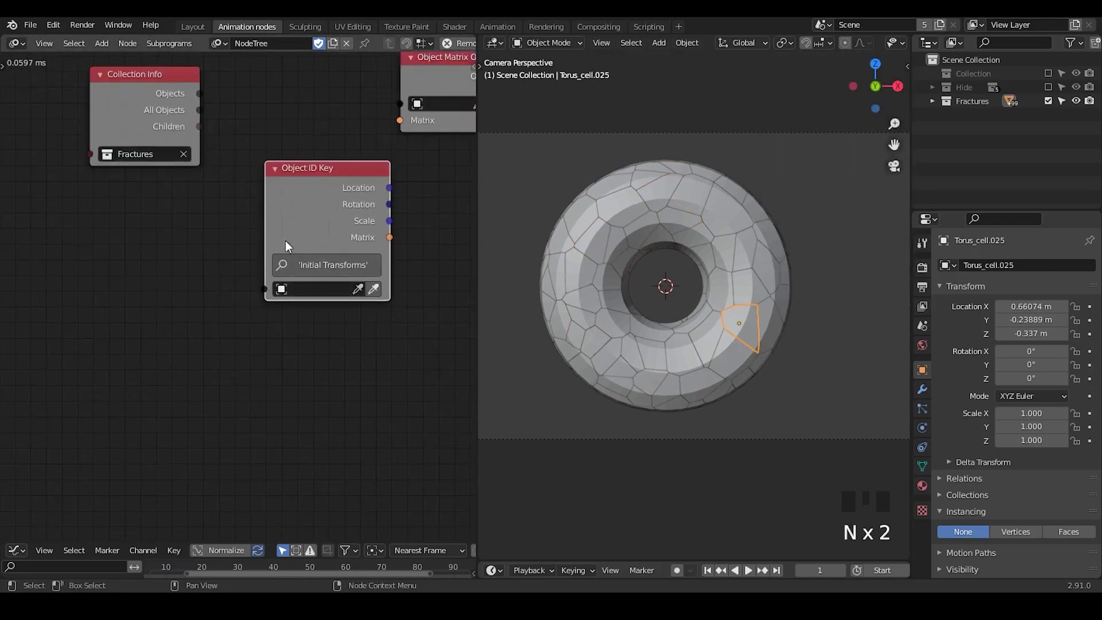
{"action": "left_click_drag", "start_coordinate": [184, 132], "coordinate": [264, 289]}
{"action": "middle_click_drag", "start_coordinate": [384, 305], "coordinate": [288, 311]}
{"action": "scroll", "coordinate": [289, 311], "scroll_direction": "down", "scroll_amount": 2}
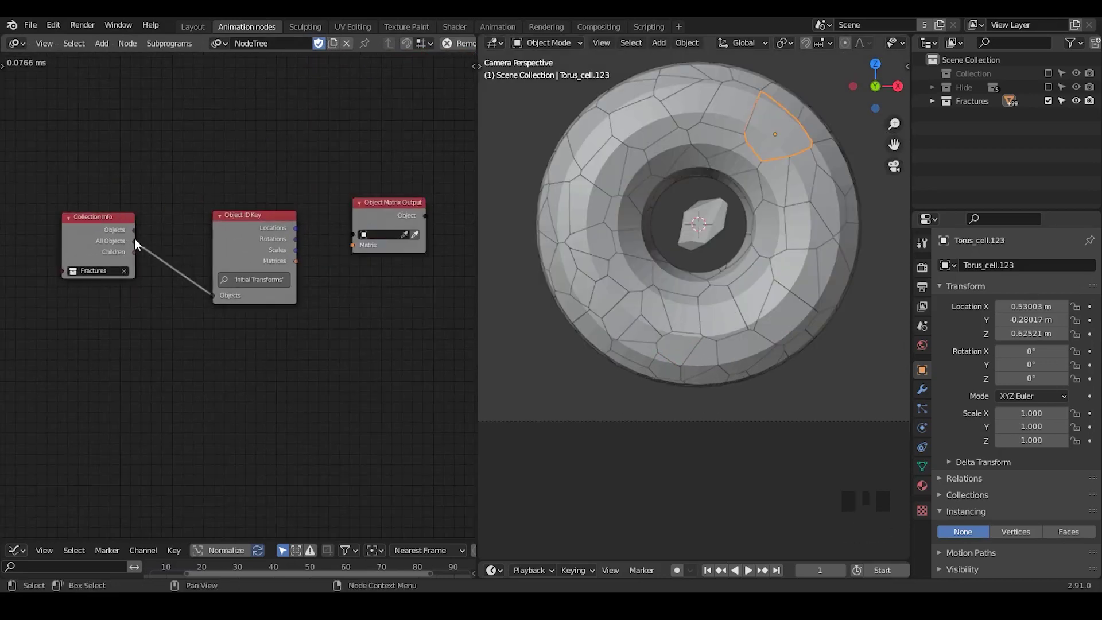
{"action": "left_click_drag", "start_coordinate": [134, 240], "coordinate": [353, 234]}
- Connect Object ID Key's Matrices to Object Matrix Output's Matrices input
{"action": "scroll", "coordinate": [741, 274], "scroll_direction": "up", "scroll_amount": 2}
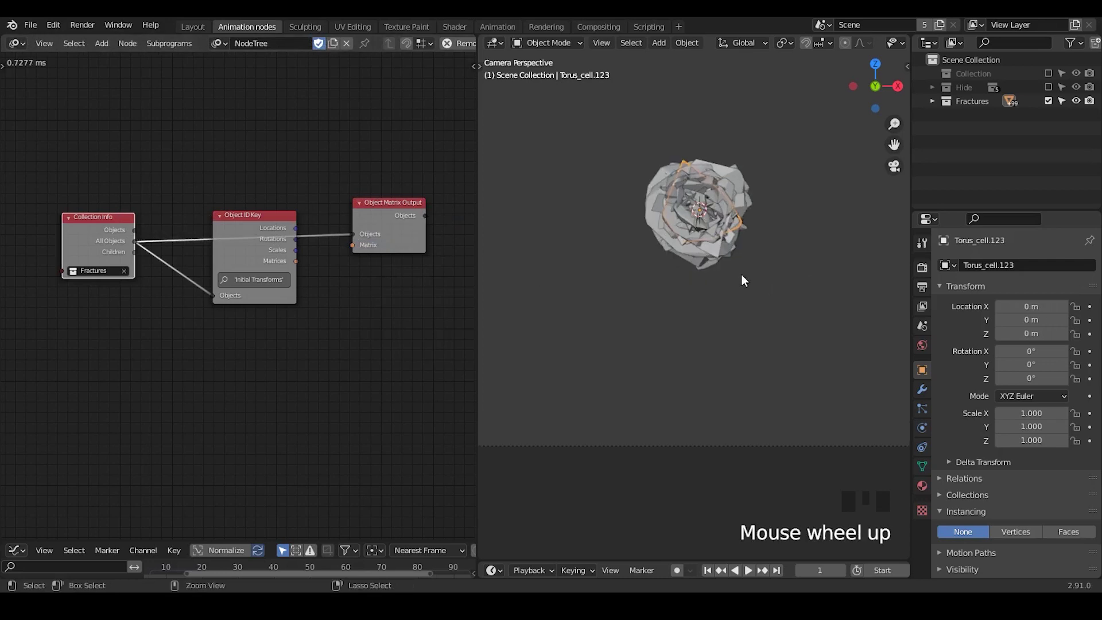
{"action": "middle_click_drag", "start_coordinate": [733, 263], "coordinate": [711, 197], "text": "ctrl"}
{"action": "scroll", "coordinate": [732, 322], "scroll_direction": "down", "scroll_amount": 1}
{"action": "middle_click_drag", "start_coordinate": [705, 334], "coordinate": [561, 315], "text": "ctrl"}
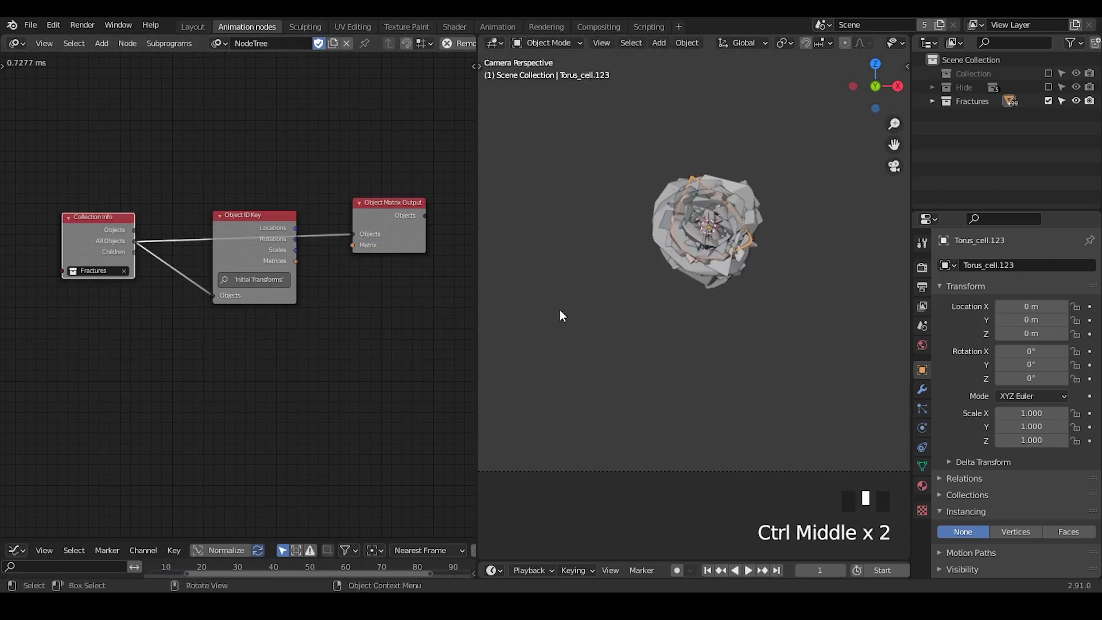
{"action": "scroll", "coordinate": [356, 307], "scroll_direction": "up", "scroll_amount": 4}
{"action": "middle_click_drag", "start_coordinate": [350, 227], "coordinate": [265, 223]}
{"action": "left_click_drag", "start_coordinate": [266, 222], "coordinate": [377, 191]}
- Arrange the three nodes and widen the node editor
{"action": "left_click_drag", "start_coordinate": [185, 189], "coordinate": [133, 216]}
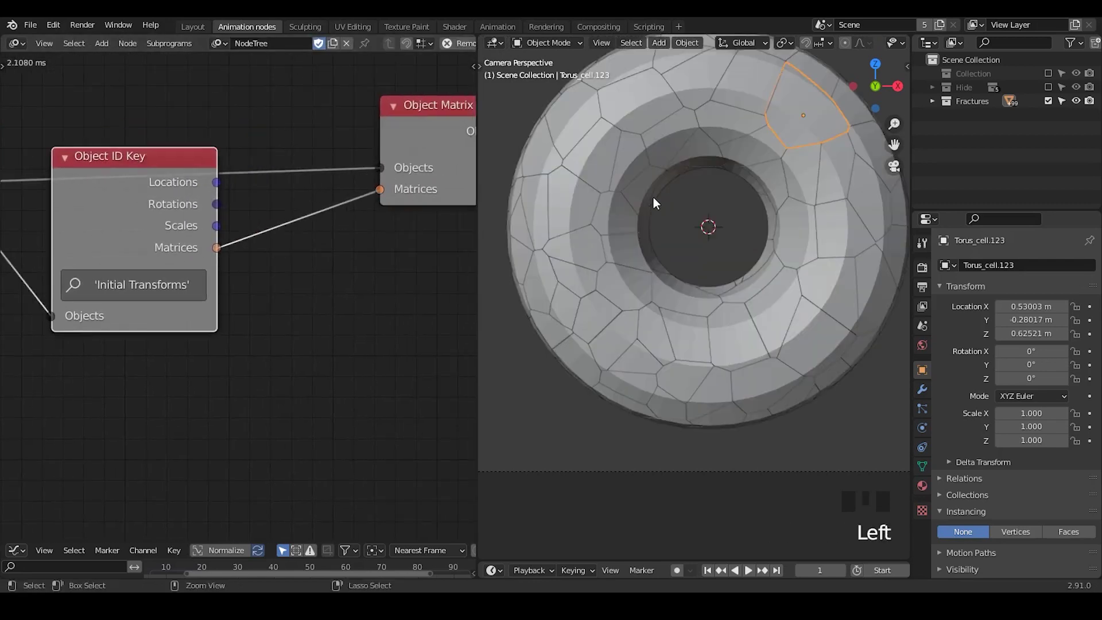
{"action": "middle_click_drag", "start_coordinate": [652, 197], "coordinate": [524, 277], "text": "ctrl"}
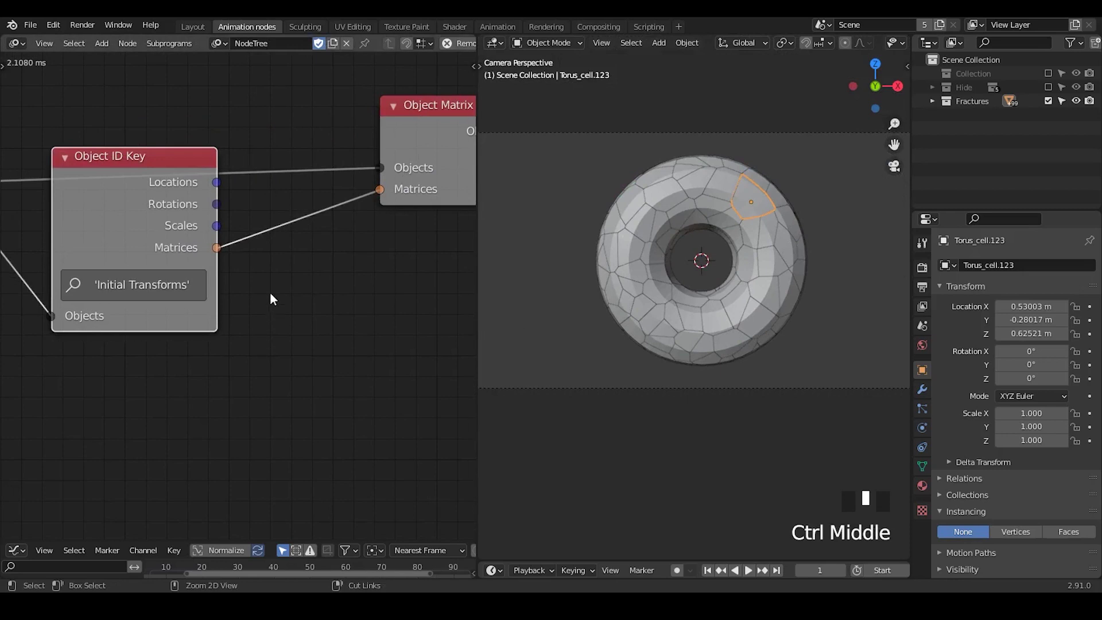
{"action": "middle_click_drag", "start_coordinate": [270, 300], "coordinate": [482, 295], "text": "ctrl"}
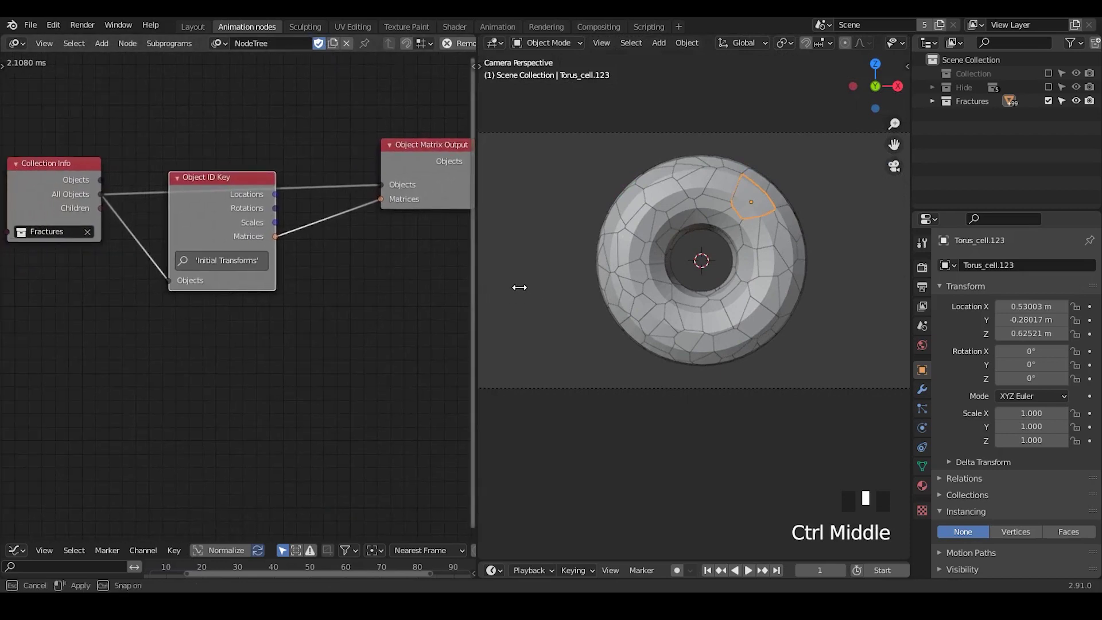
{"action": "left_click_drag", "start_coordinate": [475, 295], "coordinate": [570, 295]}
{"action": "left_click_drag", "start_coordinate": [259, 199], "coordinate": [253, 87]}
{"action": "left_click_drag", "start_coordinate": [113, 170], "coordinate": [124, 205]}
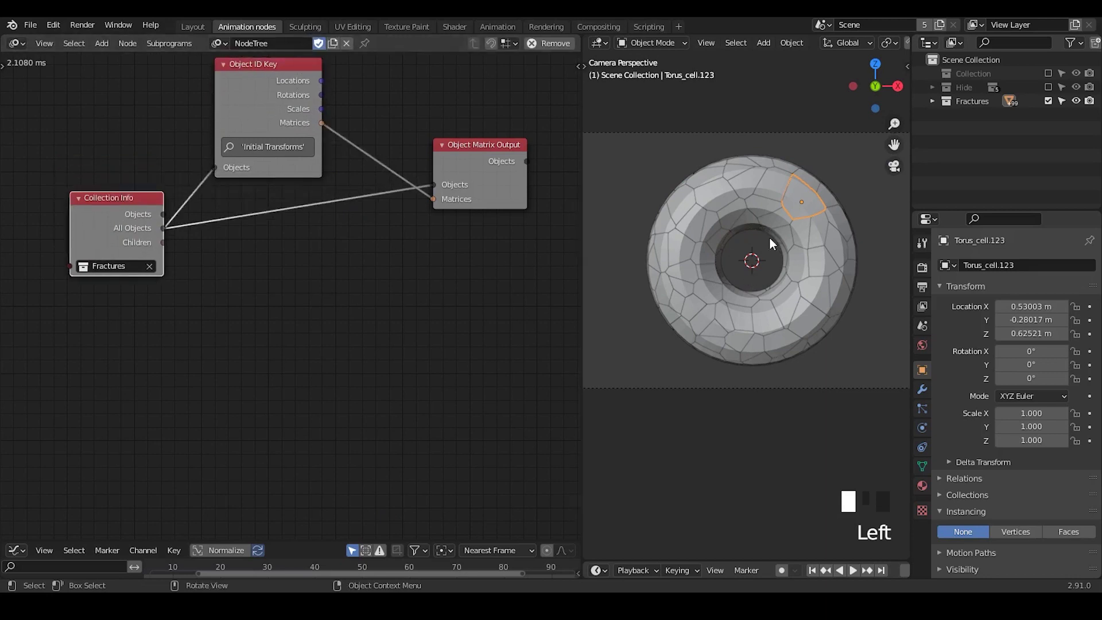
- Select two torus pieces and move Object Matrix Output left beside the other nodes
{"action": "left_click", "coordinate": [728, 187]}
{"action": "left_click", "coordinate": [727, 188]}
{"action": "left_click", "coordinate": [727, 187]}
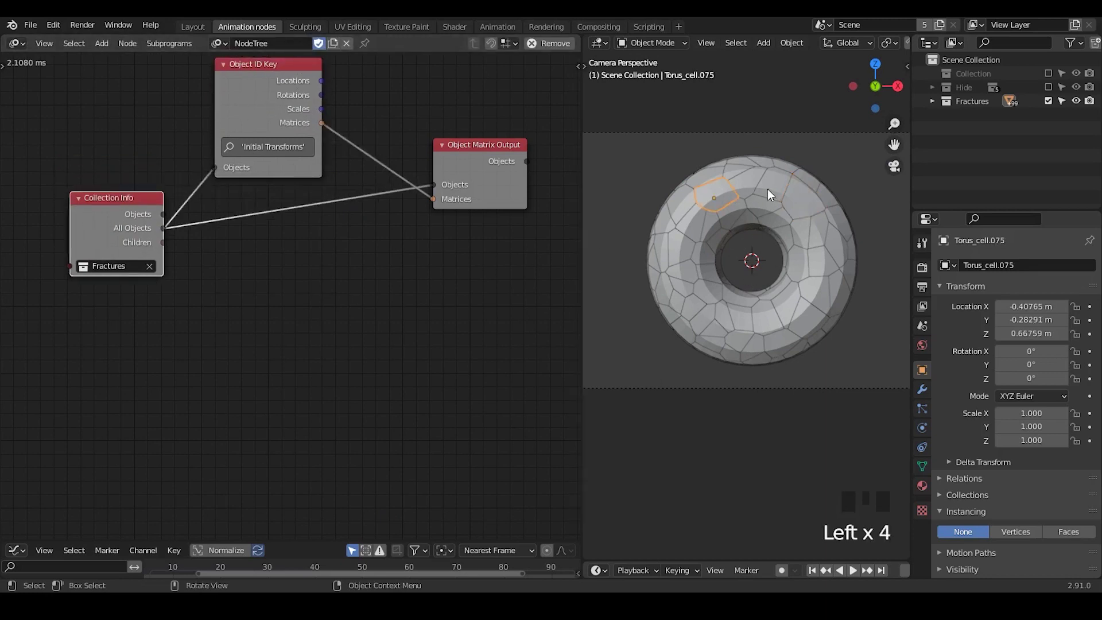
{"action": "left_click", "coordinate": [768, 190]}
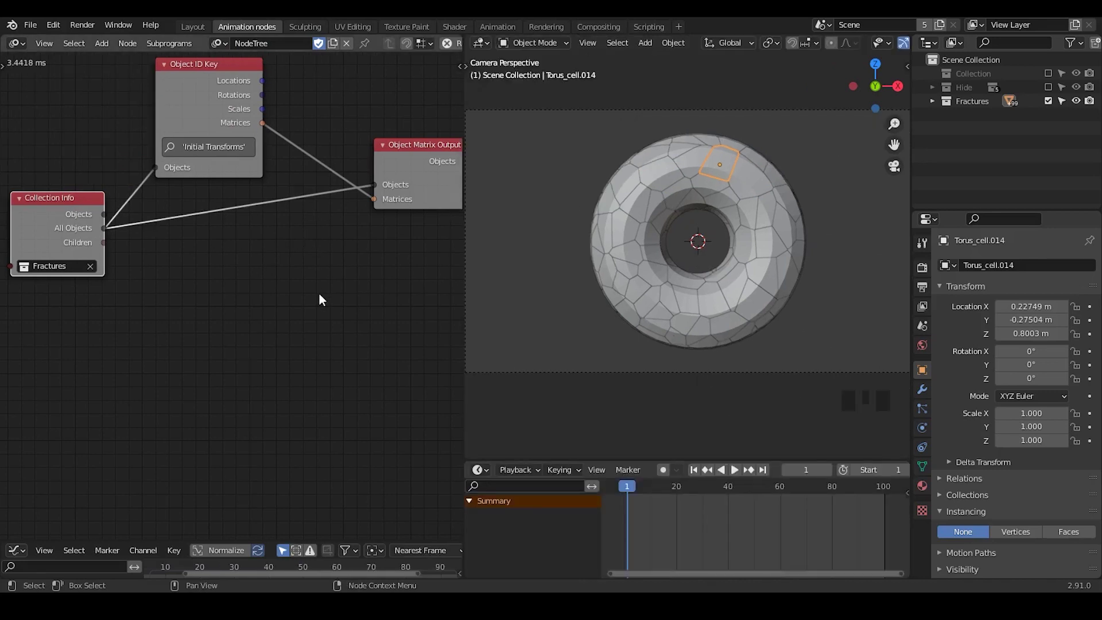
{"action": "middle_click_drag", "start_coordinate": [319, 294], "coordinate": [323, 244], "text": "ctrl"}
{"action": "left_click_drag", "start_coordinate": [379, 143], "coordinate": [333, 152]}
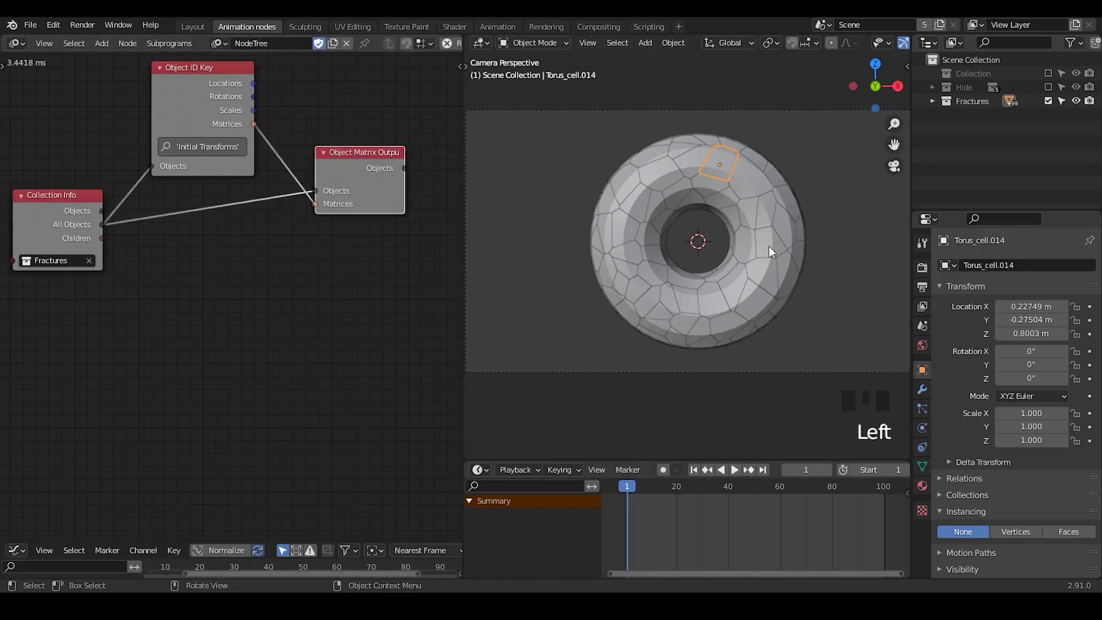
- Reopen the ID Keys sidebar, check the sorting options, and select torus pieces
{"action": "key", "text": "n"}
{"action": "middle_click_drag", "start_coordinate": [707, 278], "coordinate": [643, 269], "text": "shift"}
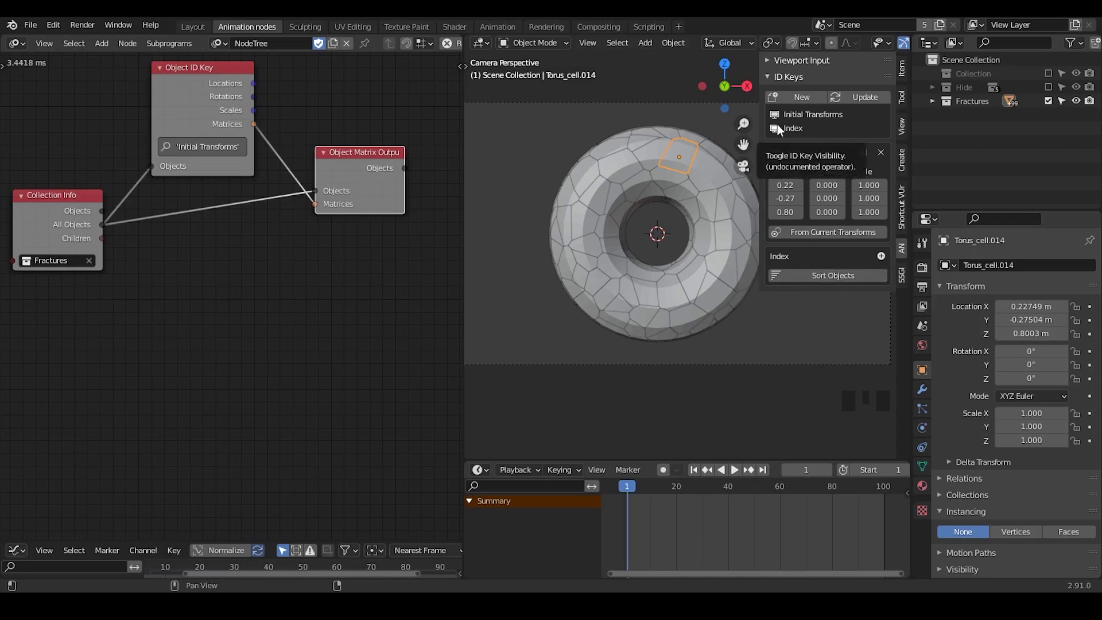
{"action": "left_click", "coordinate": [842, 276]}
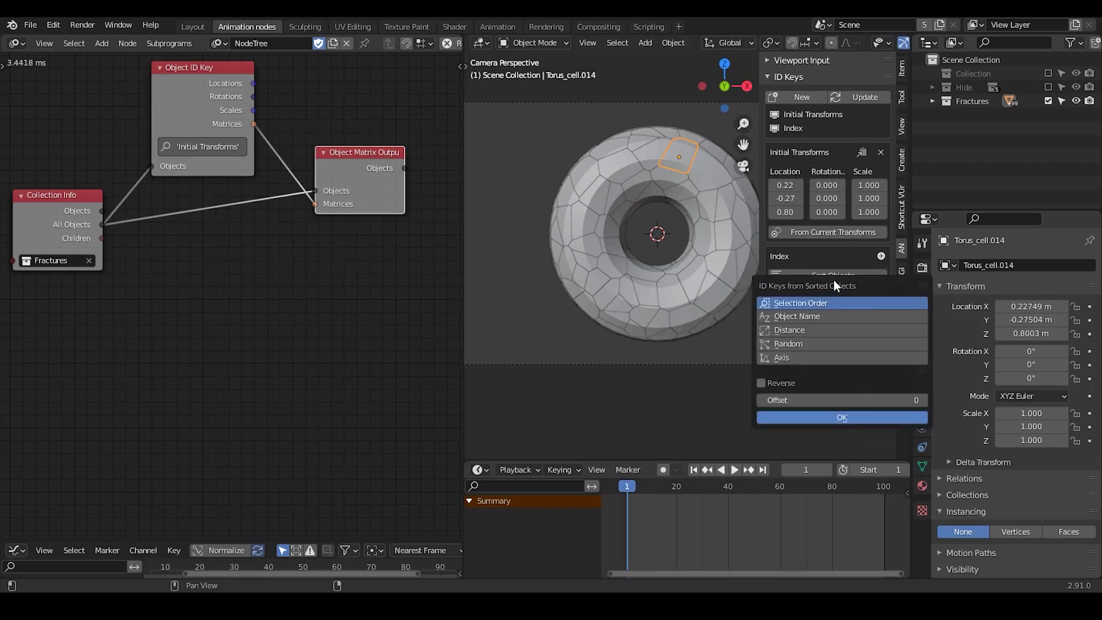
{"action": "left_click", "coordinate": [695, 162]}
{"action": "left_click", "coordinate": [670, 158]}
{"action": "left_click", "coordinate": [708, 172]}
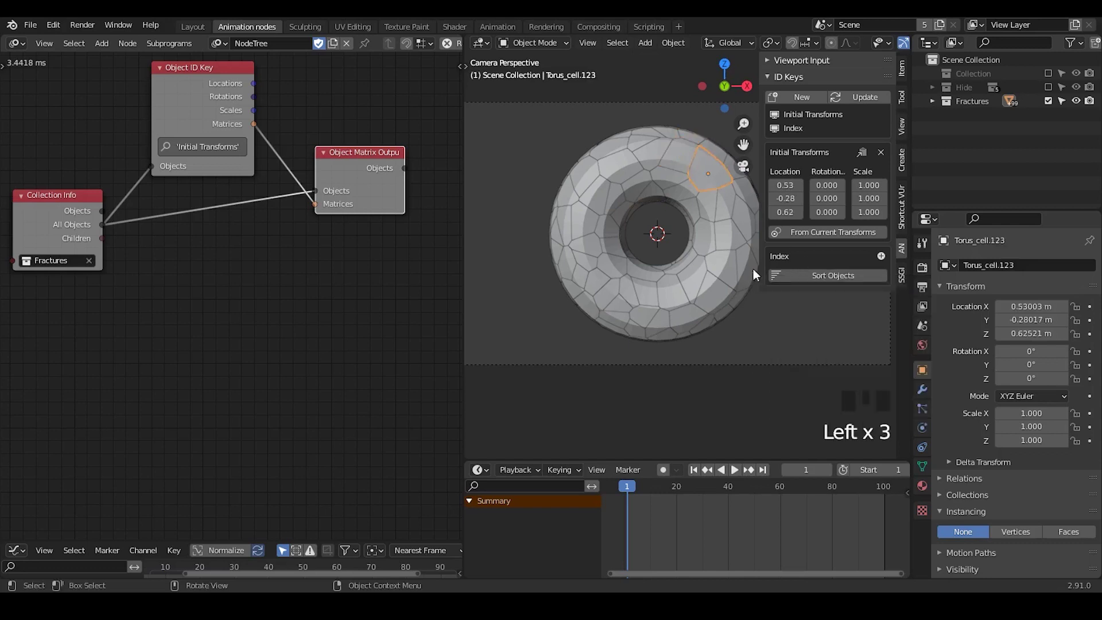
- Hide the Index ID key from the viewport display
{"action": "left_click", "coordinate": [182, 84]}
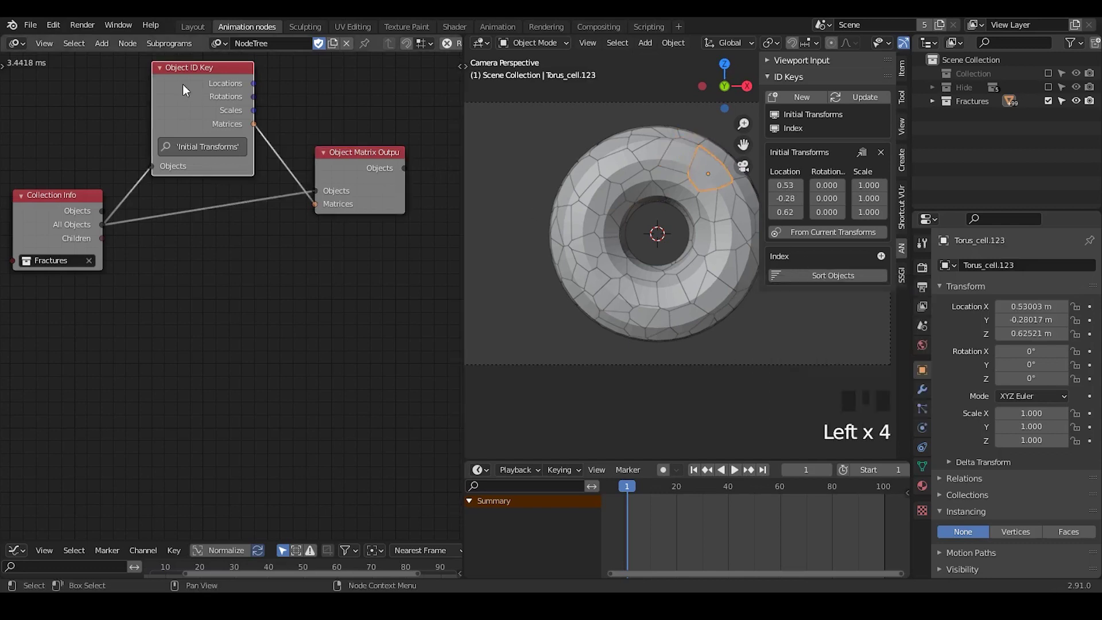
{"action": "key", "text": "u"}
{"action": "left_click", "coordinate": [218, 112]}
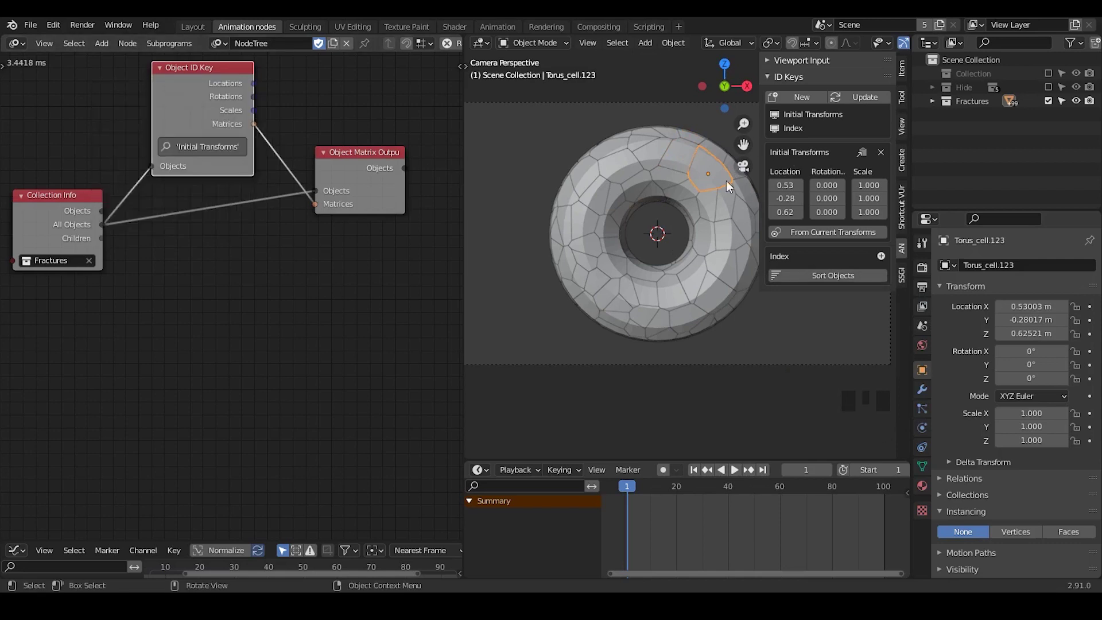
{"action": "left_click", "coordinate": [774, 129]}
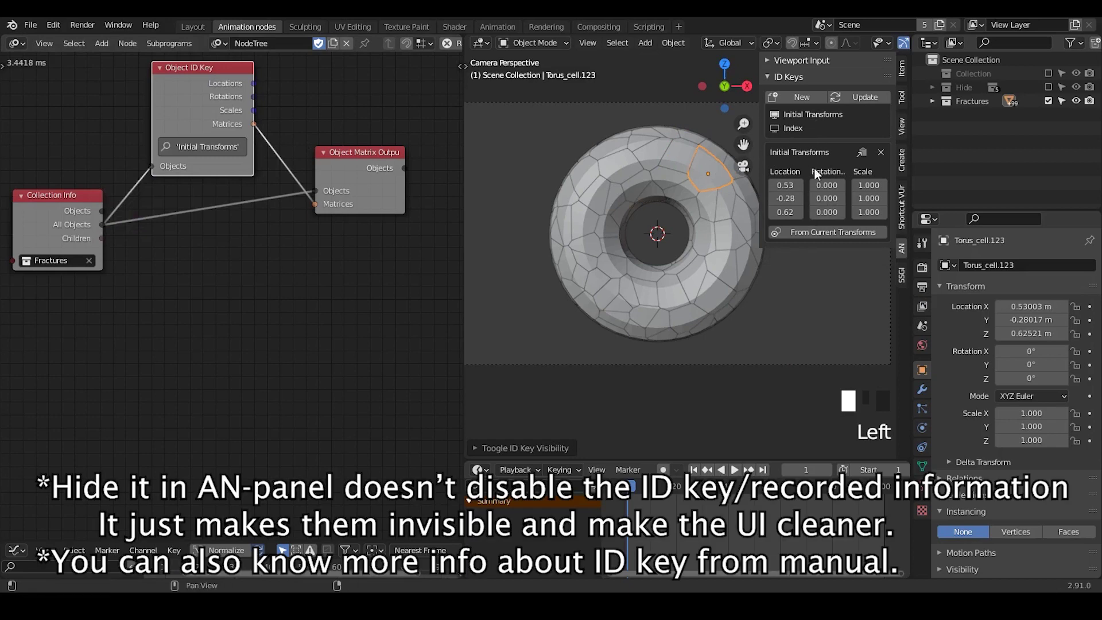
- Pull Torus_cell.123 out to the right of the torus
{"action": "middle_click_drag", "start_coordinate": [694, 272], "coordinate": [682, 286], "text": "shift"}
{"action": "left_click", "coordinate": [663, 178]}
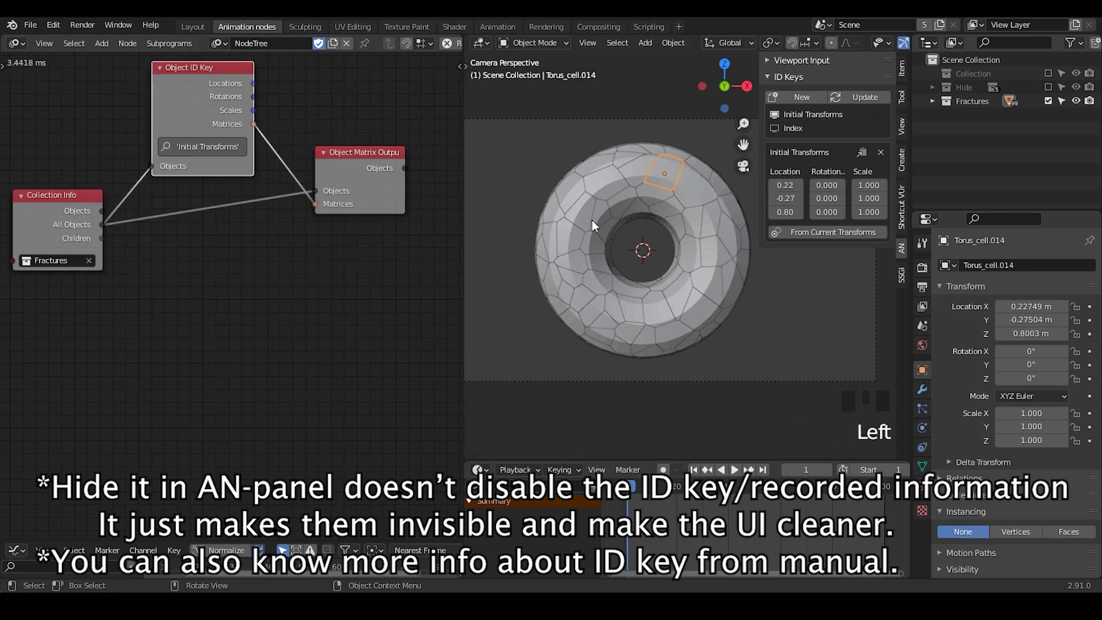
{"action": "left_click", "coordinate": [592, 225]}
{"action": "left_click", "coordinate": [583, 286]}
{"action": "left_click", "coordinate": [667, 284]}
{"action": "left_click", "coordinate": [682, 252]}
{"action": "left_click", "coordinate": [691, 212]}
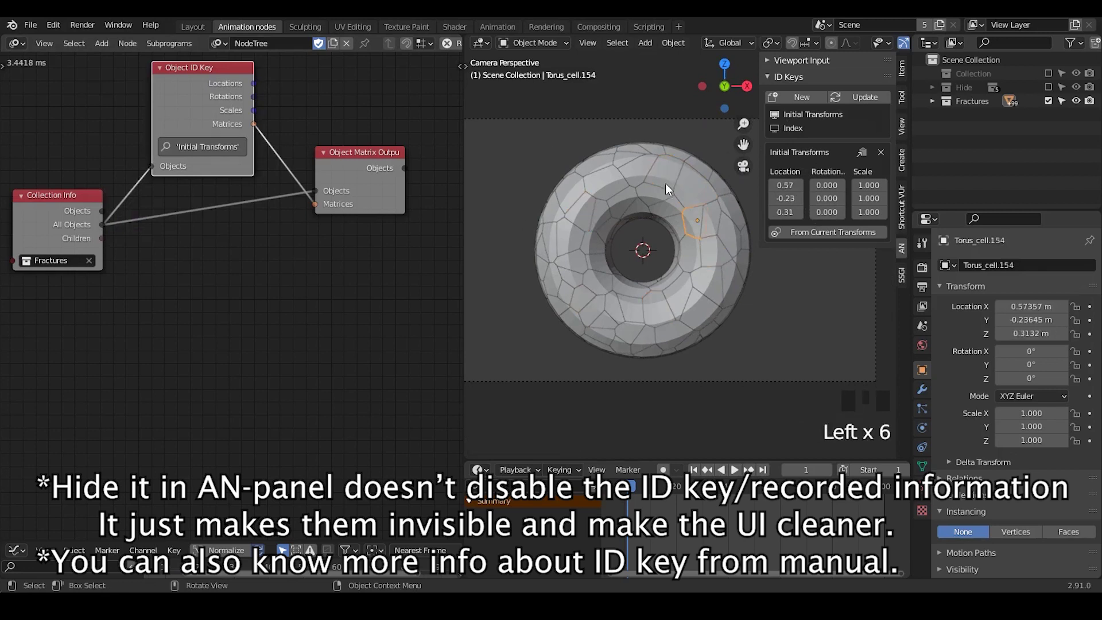
{"action": "left_click", "coordinate": [665, 184]}
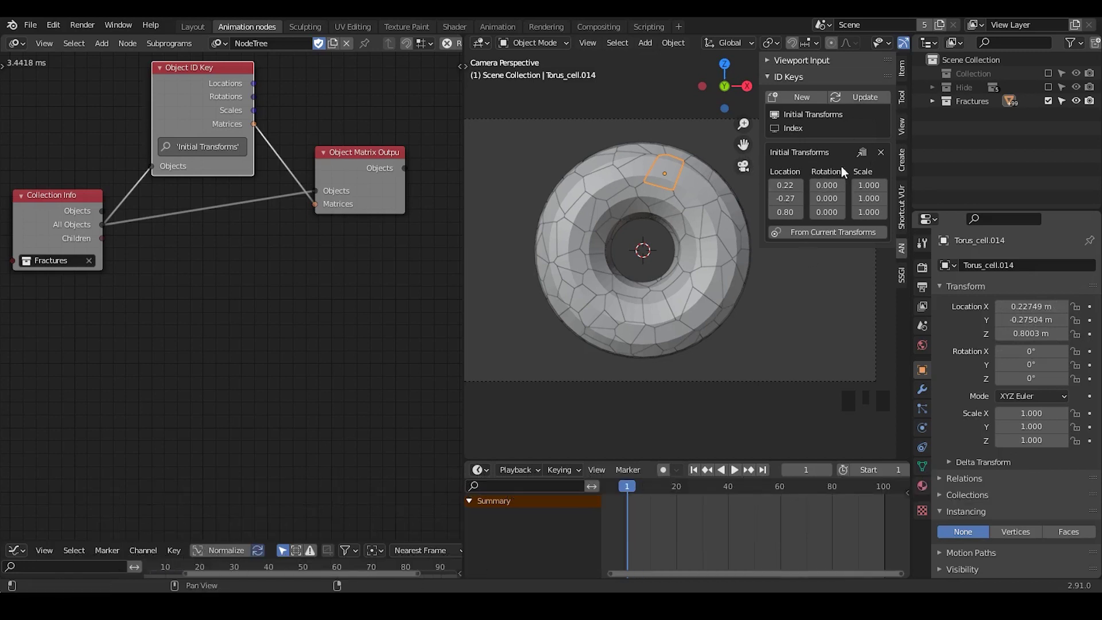
{"action": "left_click", "coordinate": [686, 181]}
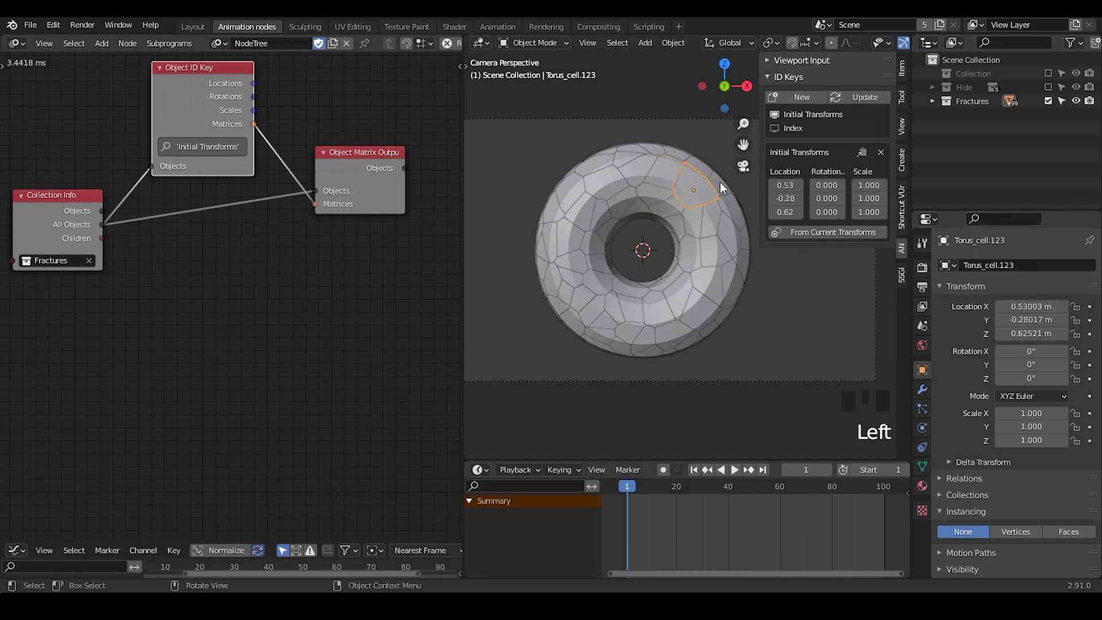
{"action": "key", "text": "g"}
{"action": "left_click", "coordinate": [751, 193]}
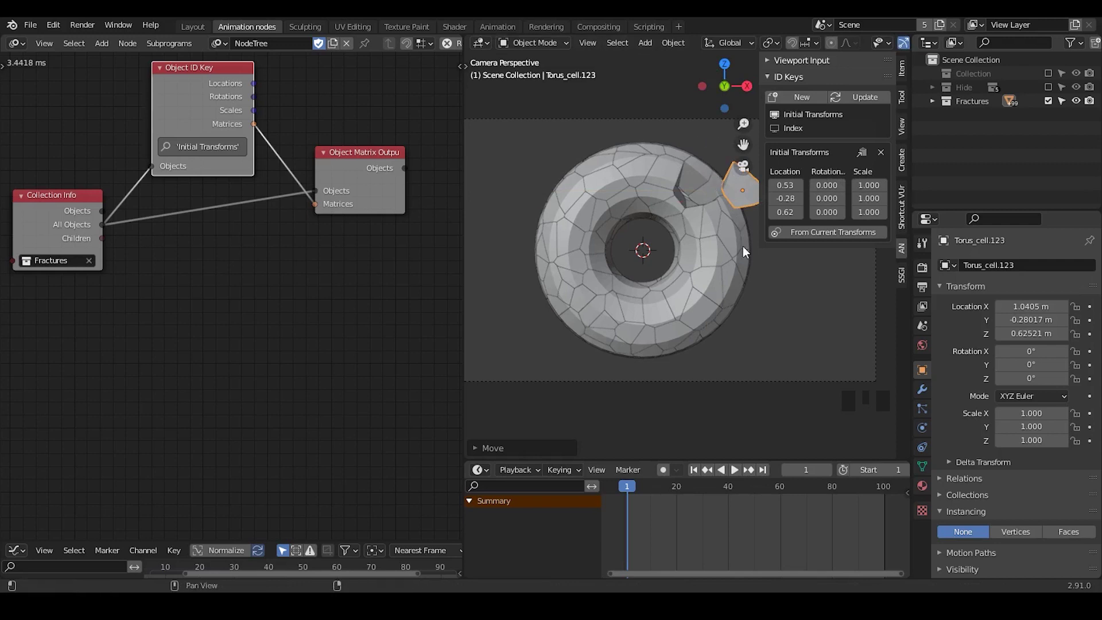
- Go to frame 2 and create a new ID key named 'New transform'
{"action": "left_click", "coordinate": [828, 468]}
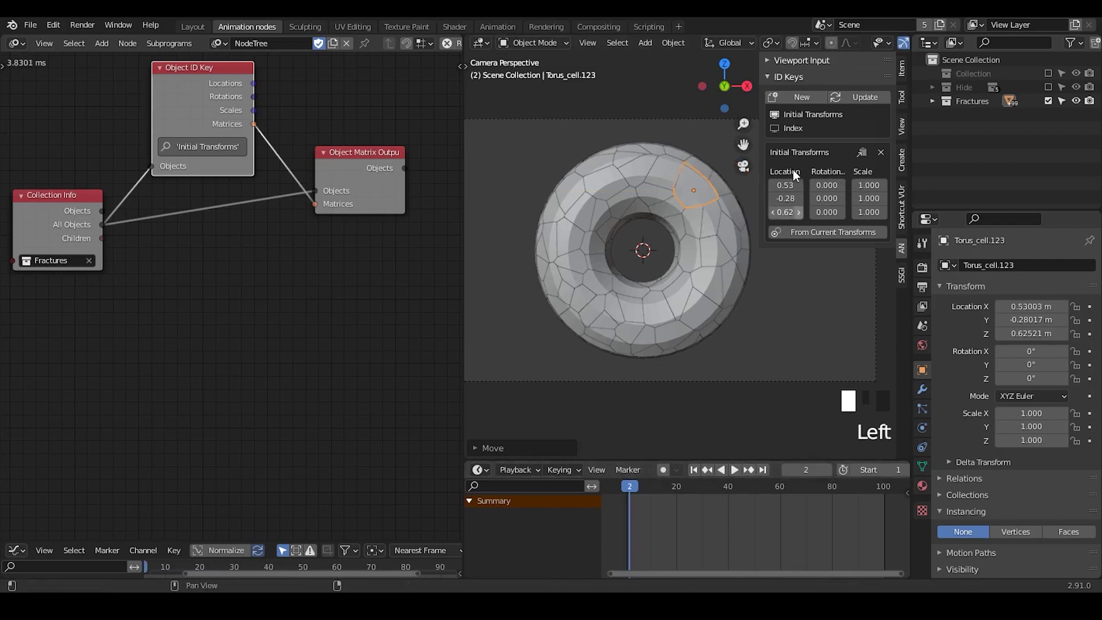
{"action": "left_click", "coordinate": [796, 102]}
{"action": "left_click", "coordinate": [798, 123]}
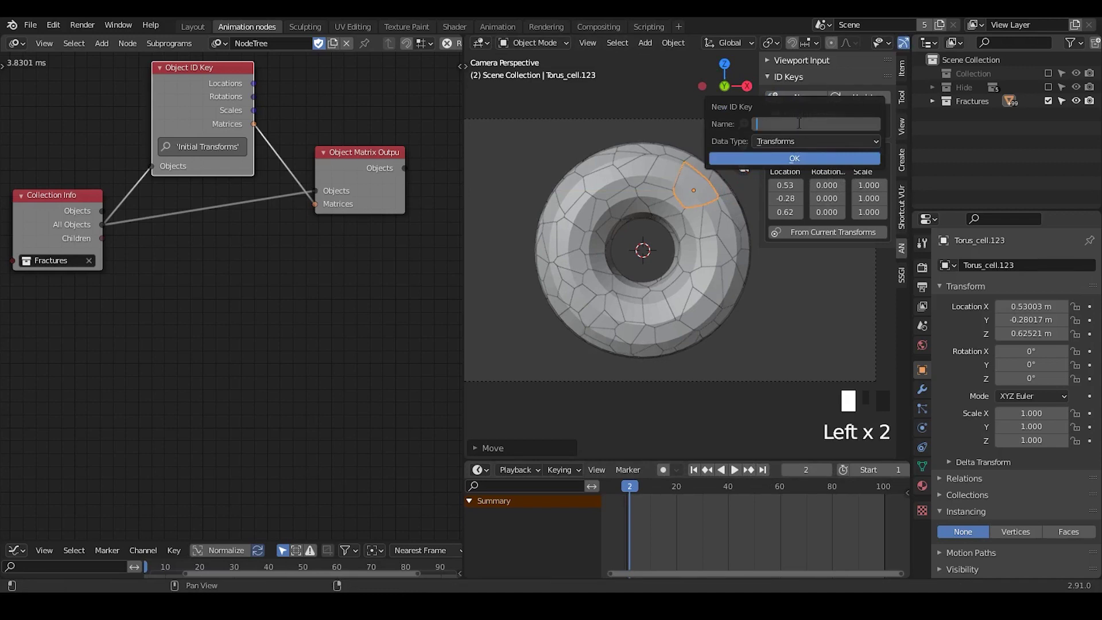
{"action": "type", "text": "New transform"}
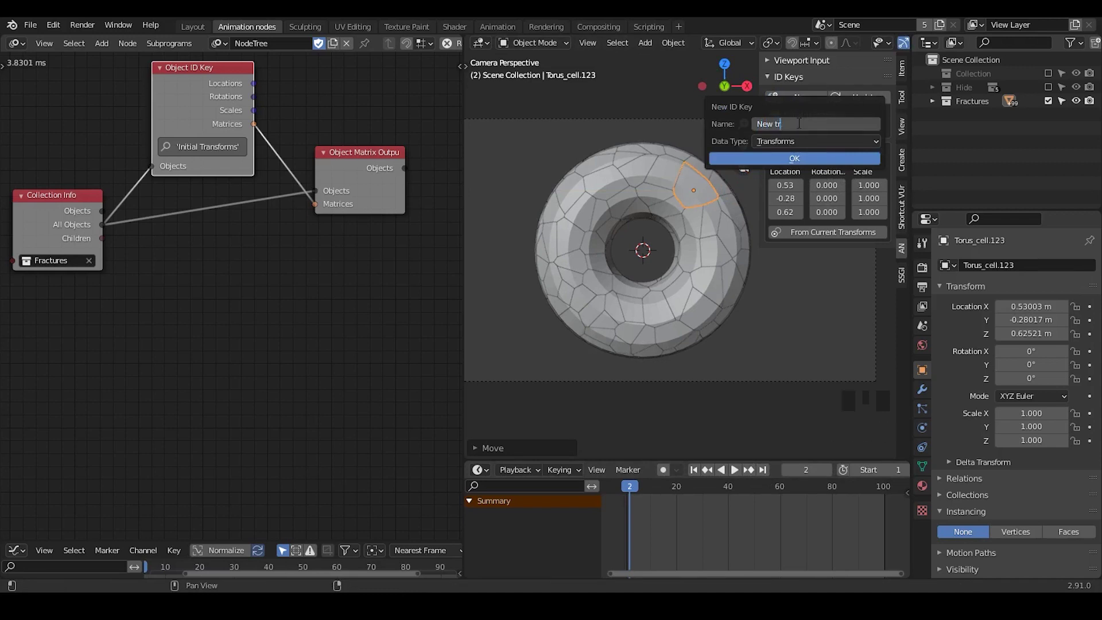
{"action": "key", "text": "Return"}
{"action": "key", "text": "Return"}
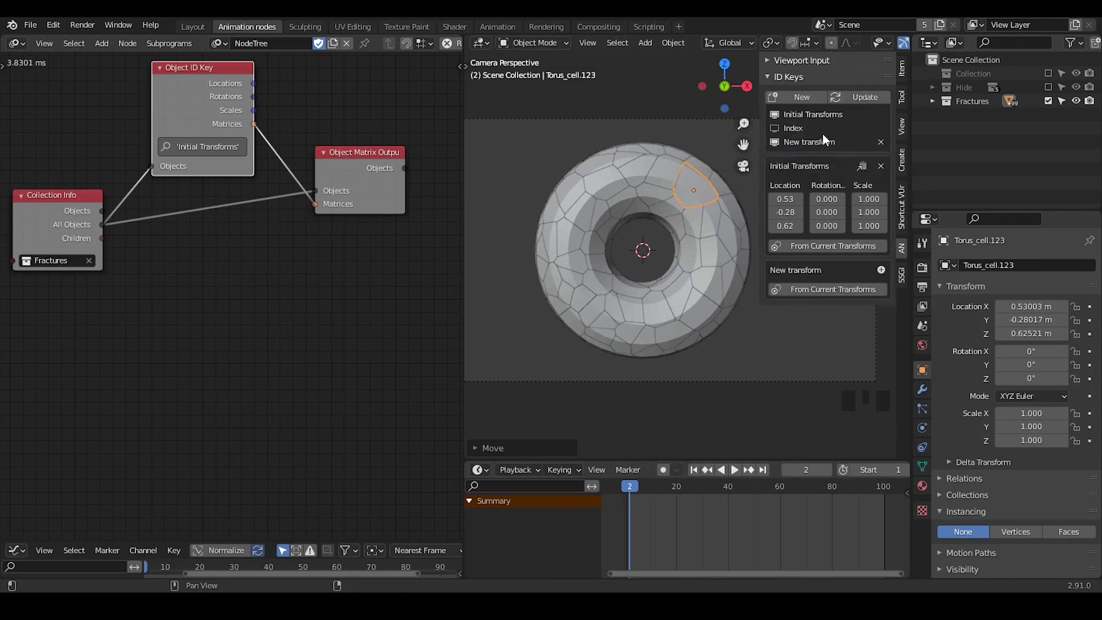
- Shift all fracture cells along X and store them in New transform from current transforms
{"action": "left_click", "coordinate": [778, 112]}
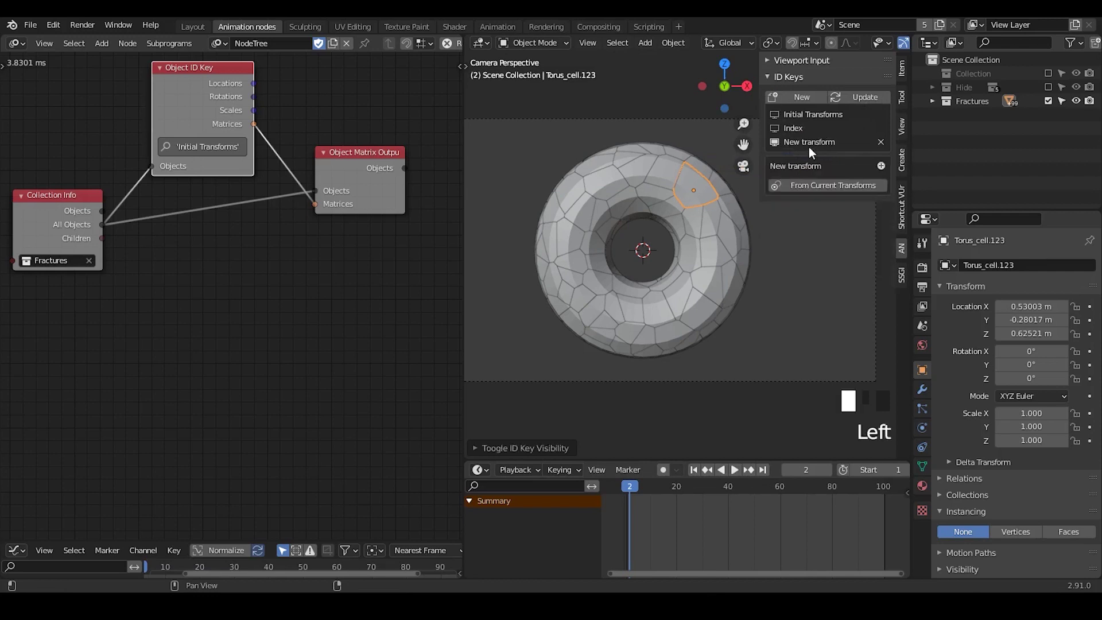
{"action": "left_click", "coordinate": [804, 185]}
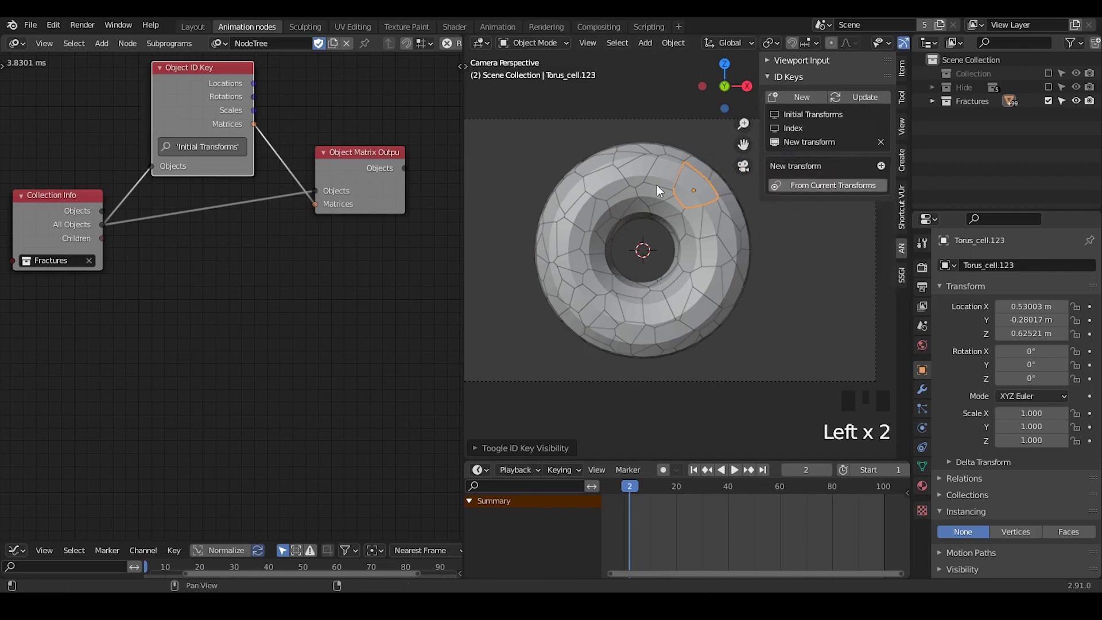
{"action": "left_click", "coordinate": [707, 224]}
{"action": "key", "text": "a"}
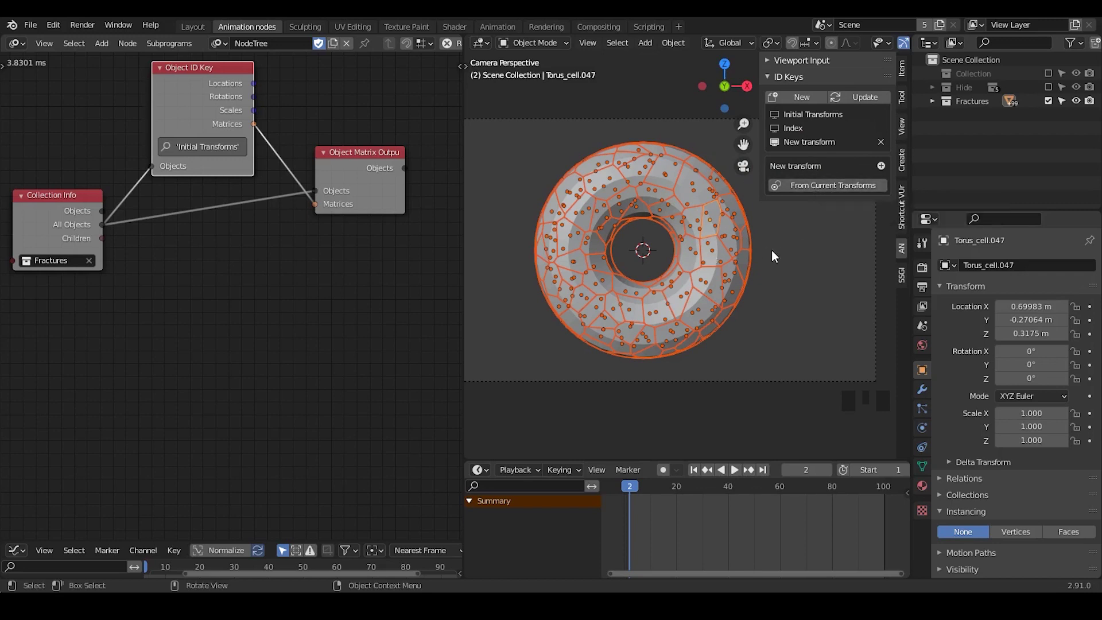
{"action": "key", "text": "g"}
{"action": "key", "text": "x"}
{"action": "left_click", "coordinate": [895, 256]}
{"action": "middle_click_drag", "start_coordinate": [895, 256], "coordinate": [818, 165], "text": "shift"}
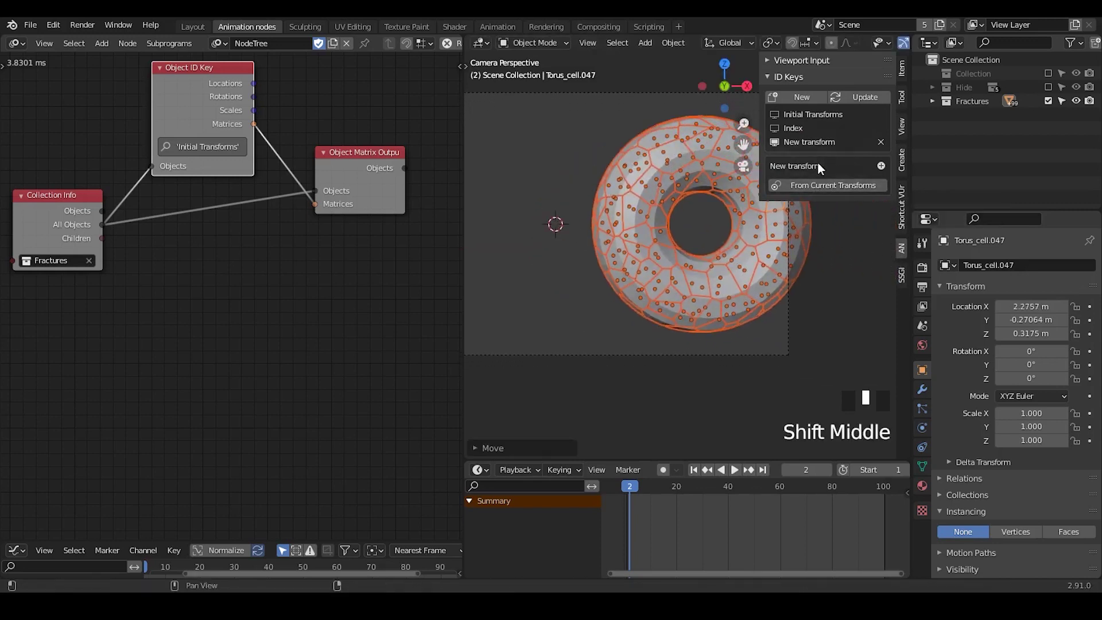
{"action": "left_click", "coordinate": [833, 184]}
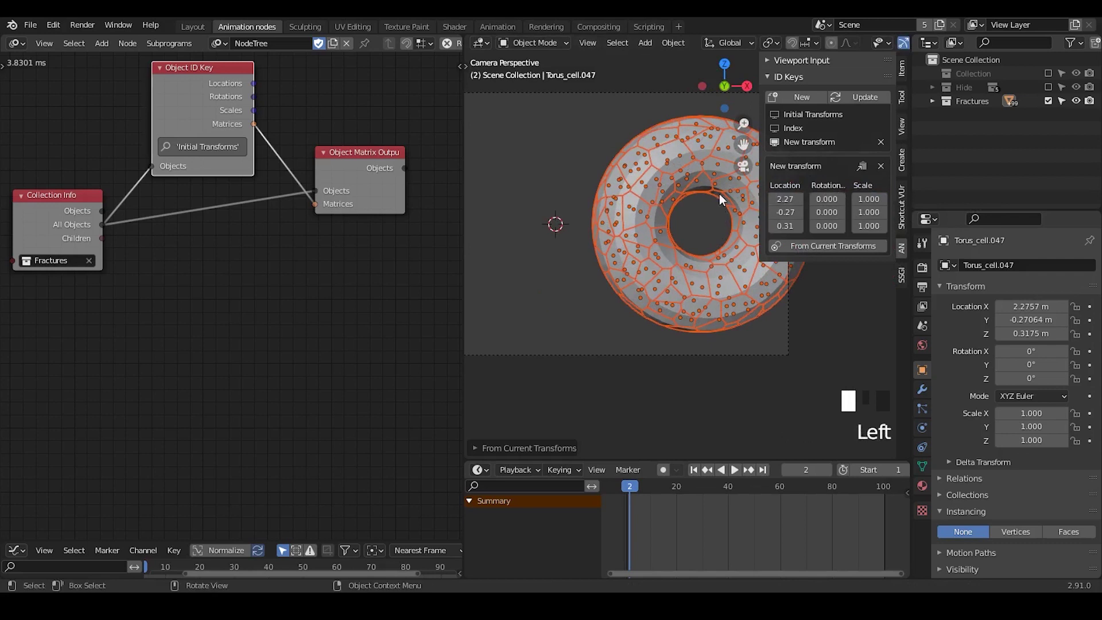
- Advance to frame 3 and hide the sidebar
{"action": "scroll", "coordinate": [635, 322], "scroll_direction": "down", "scroll_amount": 2}
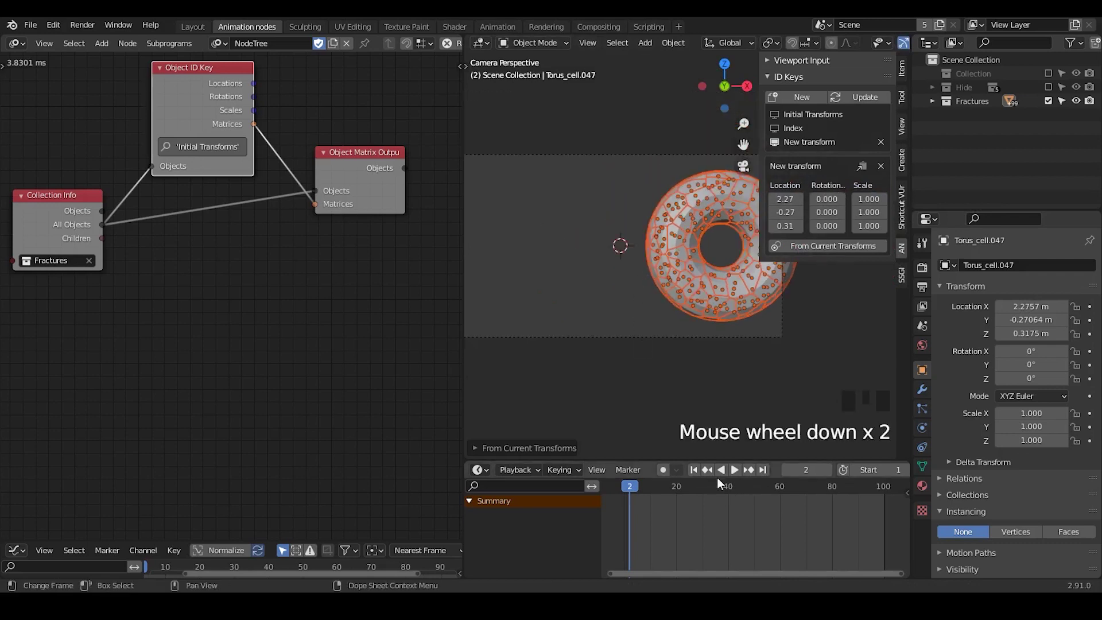
{"action": "left_click", "coordinate": [832, 467]}
{"action": "key", "text": "n"}
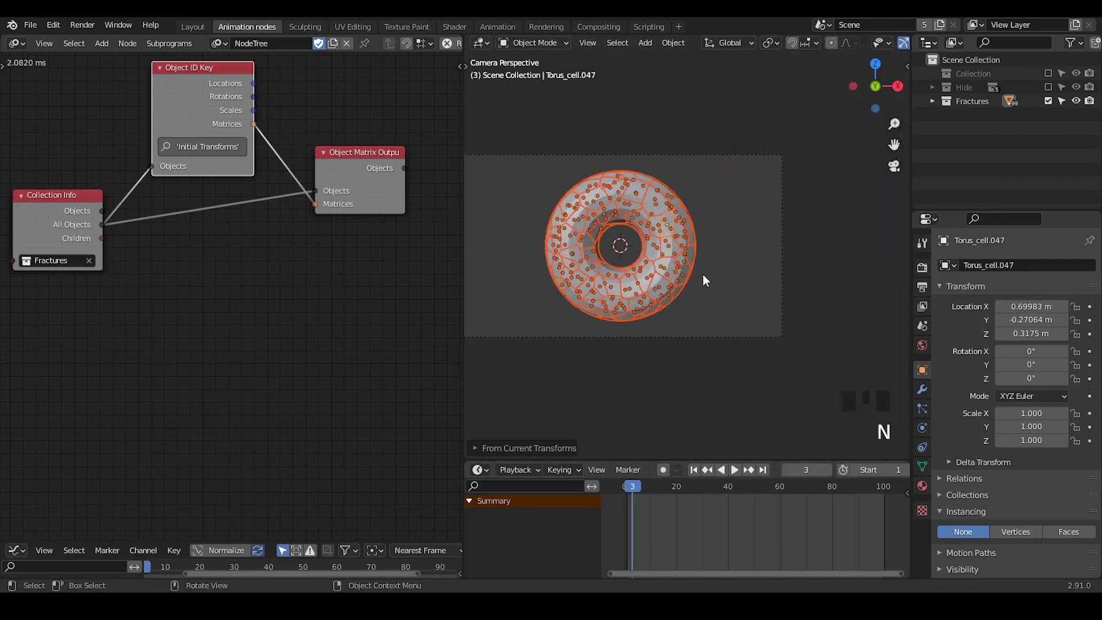
{"action": "mouse_move", "coordinate": [702, 274]}
{"action": "middle_mouse_down", "text": "shift"}
{"action": "mouse_move", "coordinate": [696, 319]}
{"action": "mouse_move", "coordinate": [714, 266]}
{"action": "middle_mouse_up", "text": "shift"}
- Switch the Object ID Key node between Initial Transforms and New transform, ending on New transform
{"action": "left_click", "coordinate": [189, 147]}
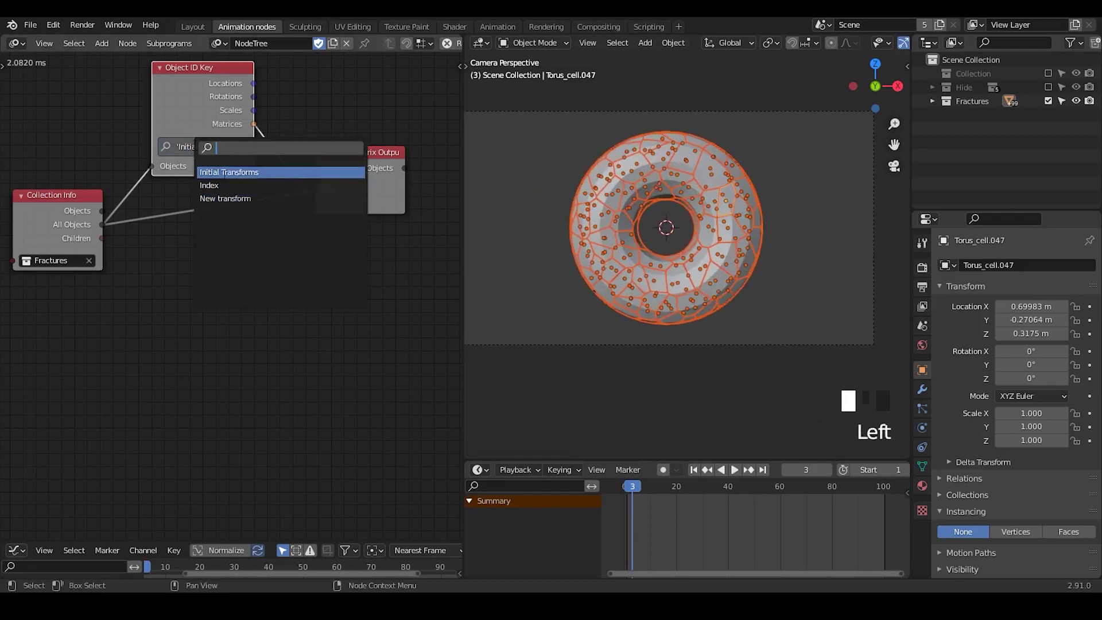
{"action": "left_click", "coordinate": [229, 198]}
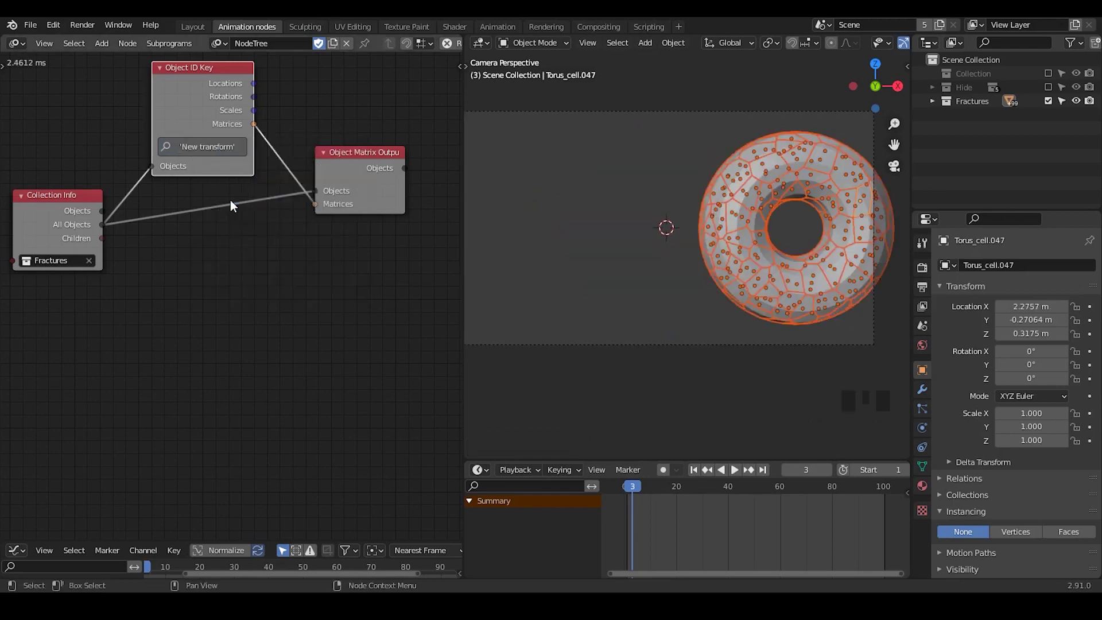
{"action": "left_click", "coordinate": [208, 147]}
{"action": "left_click", "coordinate": [221, 169]}
{"action": "left_click", "coordinate": [204, 154]}
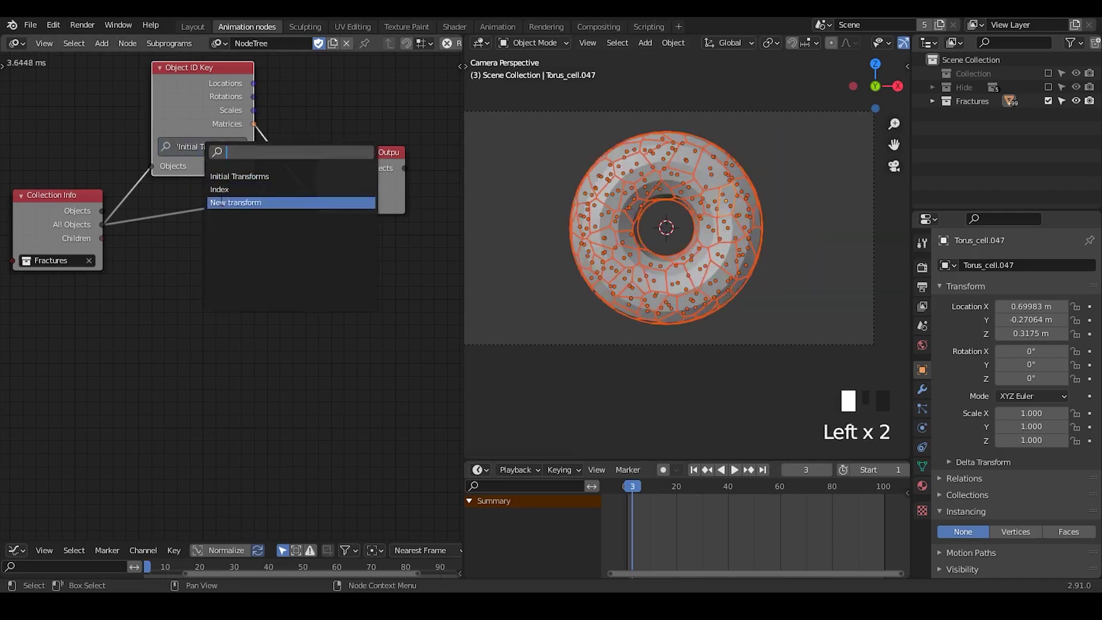
{"action": "left_click", "coordinate": [229, 201]}
- Add a Mix Matrices node and feed it Matrices from two Object ID Key nodes
{"action": "left_click", "coordinate": [229, 186]}
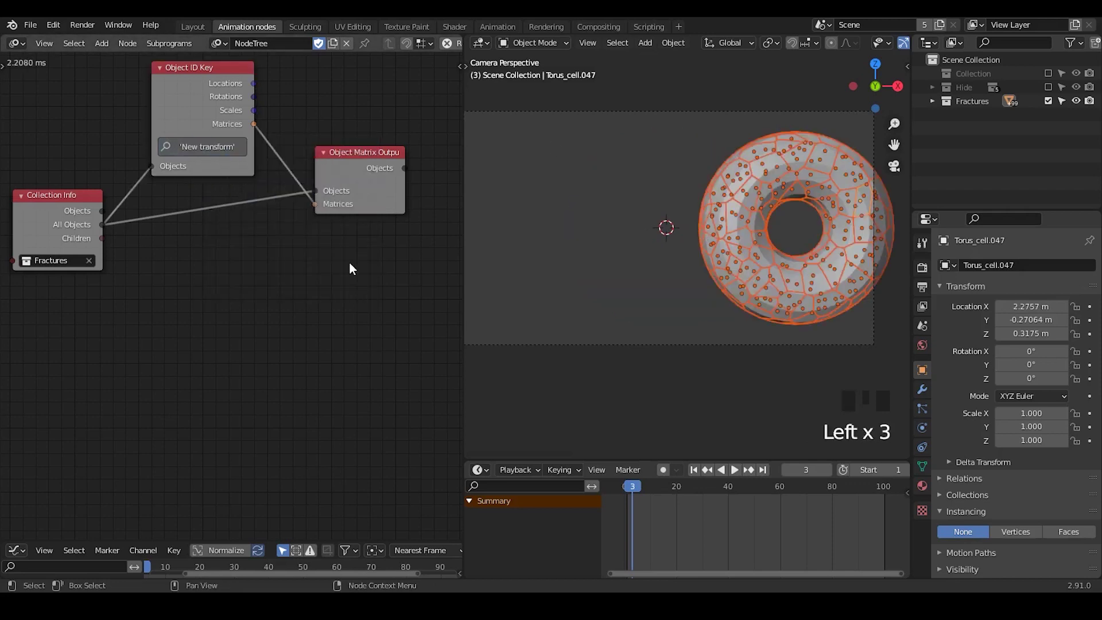
{"action": "key", "text": "ctrl+a"}
{"action": "type", "text": "mix"}
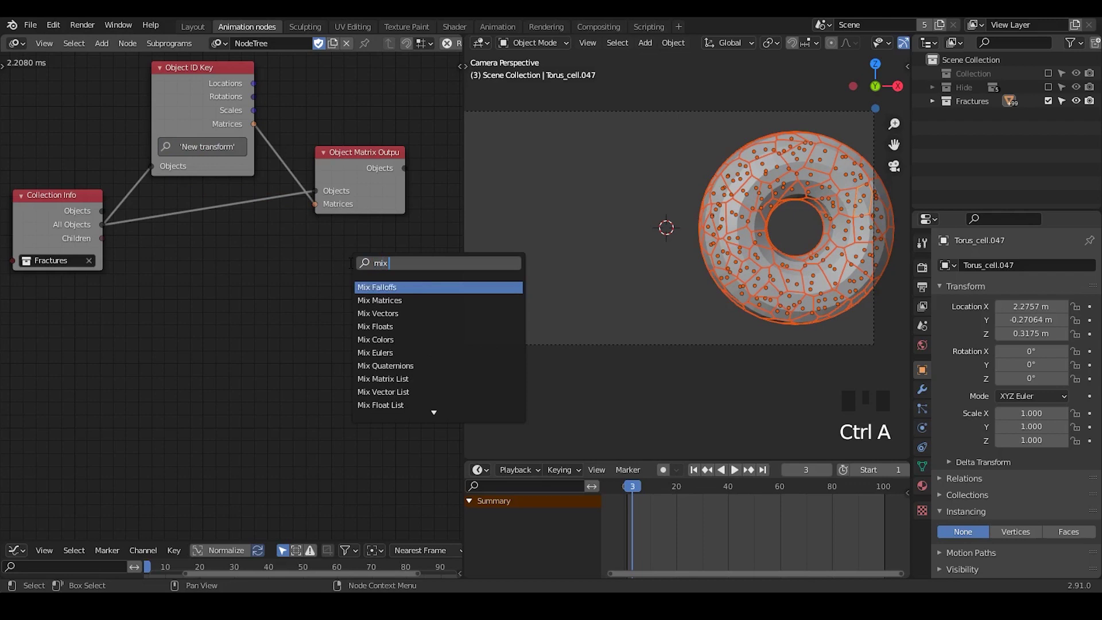
{"action": "type", "text": " matri"}
{"action": "key", "text": "Return"}
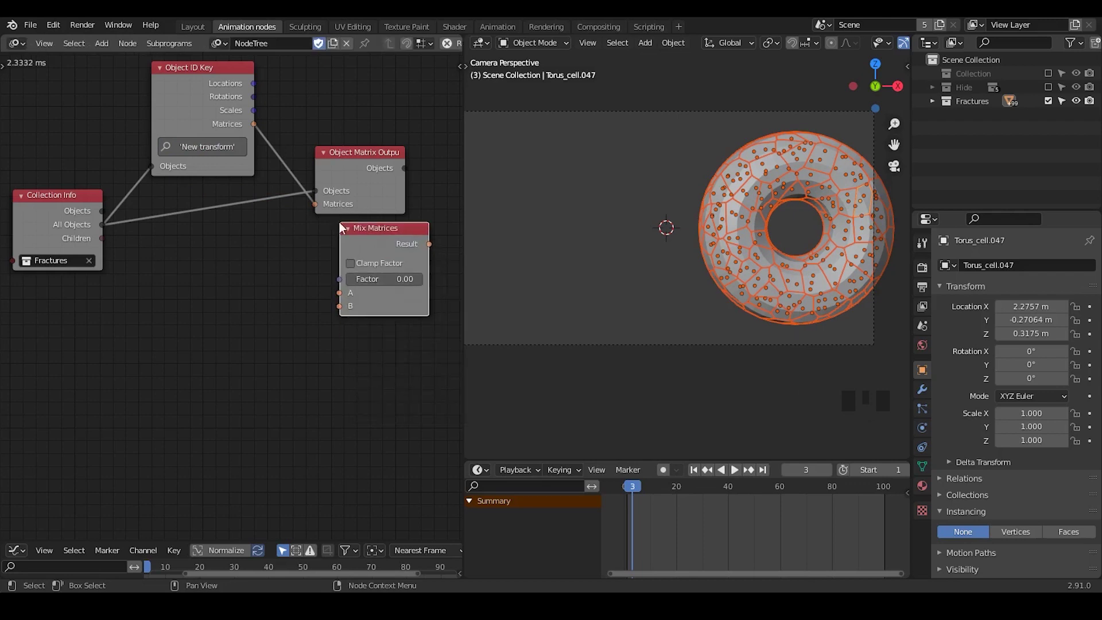
{"action": "left_click_drag", "start_coordinate": [191, 88], "coordinate": [190, 145]}
{"action": "key", "text": "shift+d"}
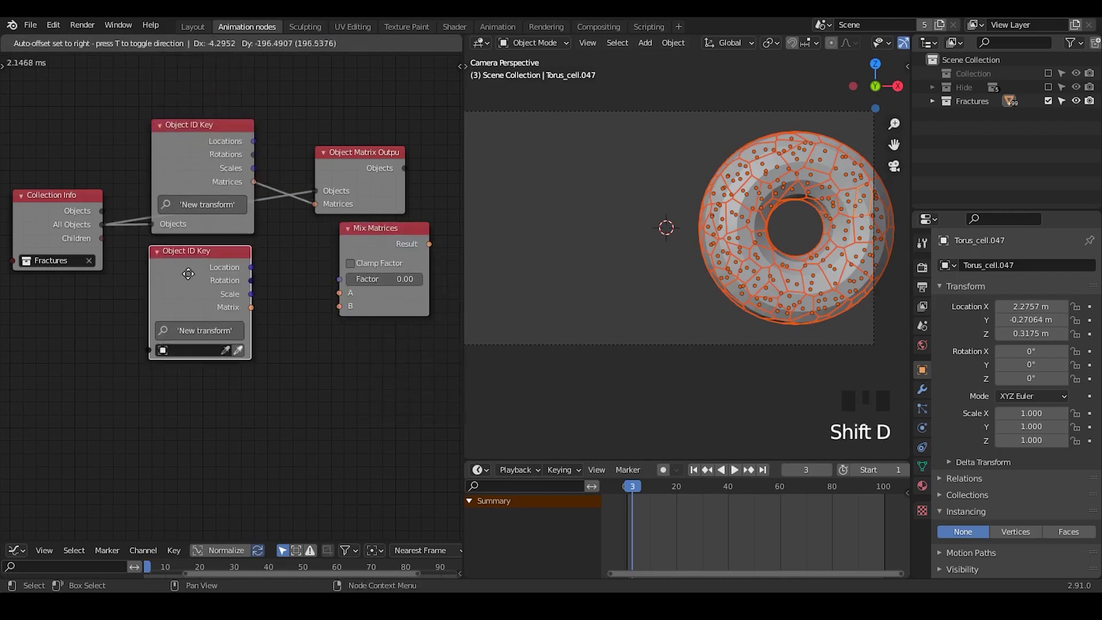
{"action": "left_click_drag", "start_coordinate": [110, 236], "coordinate": [148, 350]}
{"action": "left_click_drag", "start_coordinate": [251, 308], "coordinate": [338, 306]}
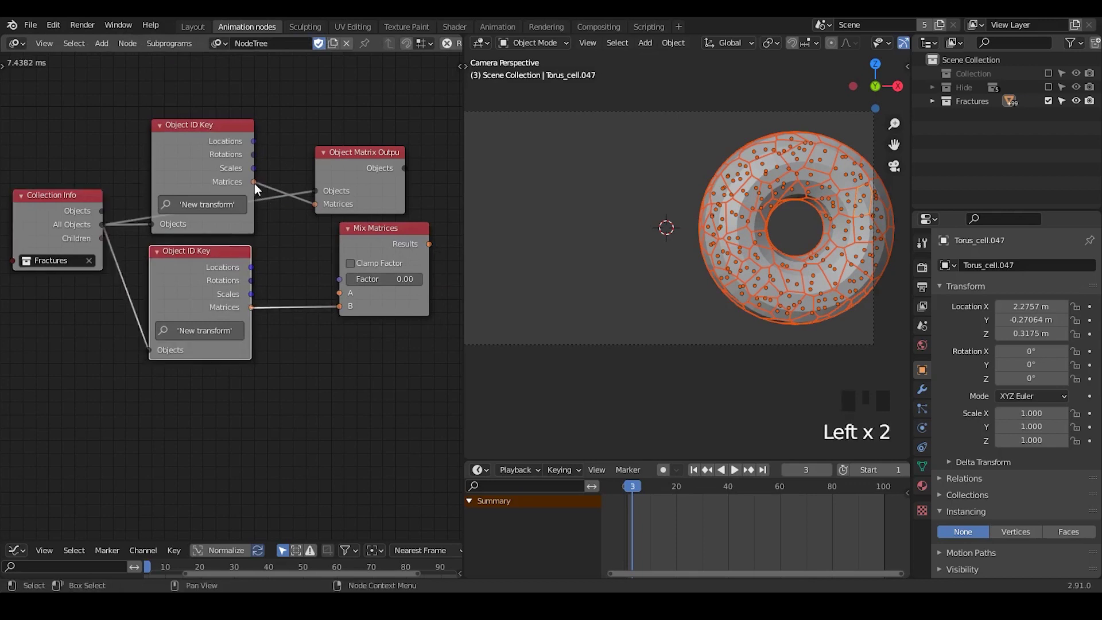
{"action": "left_click_drag", "start_coordinate": [254, 183], "coordinate": [342, 293]}
- Connect Mix Matrices Results to Object Matrix Output and set Factor to -0.87
{"action": "middle_click_drag", "start_coordinate": [386, 359], "coordinate": [270, 353]}
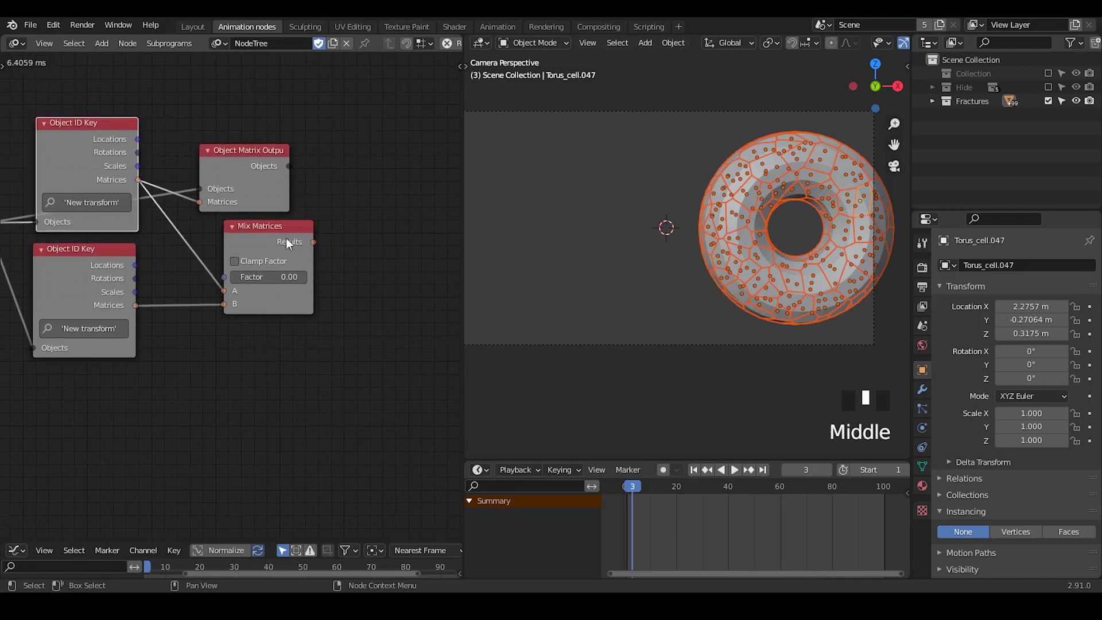
{"action": "left_click_drag", "start_coordinate": [281, 150], "coordinate": [441, 158]}
{"action": "left_click_drag", "start_coordinate": [313, 238], "coordinate": [361, 209]}
{"action": "left_click_drag", "start_coordinate": [267, 277], "coordinate": [235, 278]}
{"action": "middle_click_drag", "start_coordinate": [167, 371], "coordinate": [192, 359]}
- Set the upper node to Initial Transforms and settle the Factor at 0.27
{"action": "left_click", "coordinate": [115, 185]}
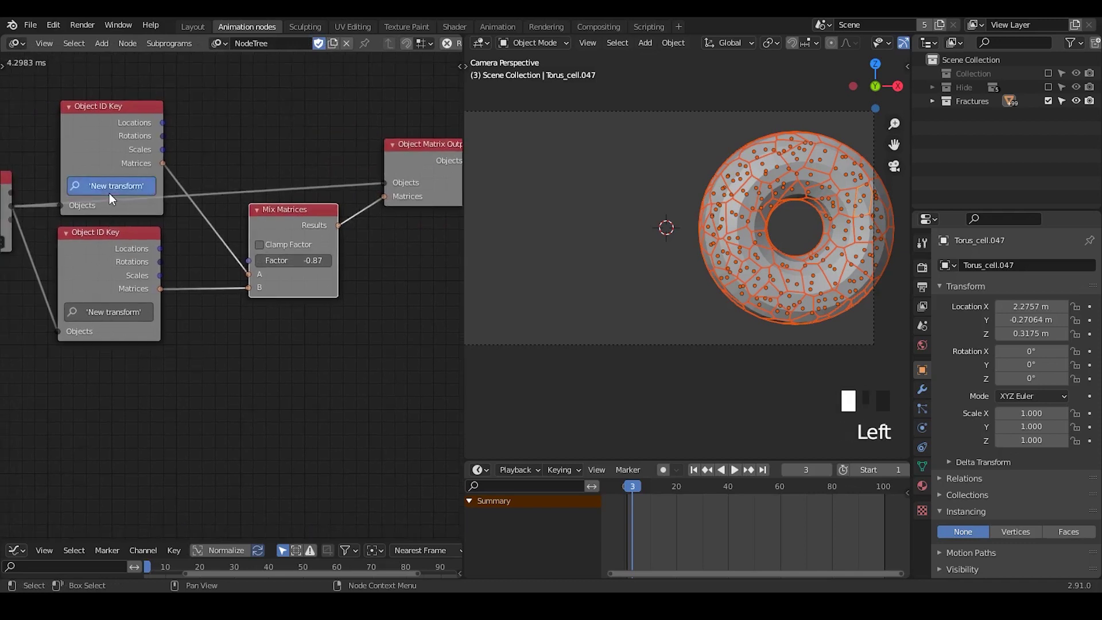
{"action": "left_click", "coordinate": [138, 218]}
{"action": "mouse_move", "coordinate": [292, 261]}
{"action": "left_mouse_down"}
{"action": "mouse_move", "coordinate": [346, 261]}
{"action": "mouse_move", "coordinate": [286, 261]}
{"action": "mouse_move", "coordinate": [322, 261]}
{"action": "mouse_move", "coordinate": [301, 261]}
{"action": "left_mouse_up"}
{"action": "left_click_drag", "start_coordinate": [298, 223], "coordinate": [286, 215]}
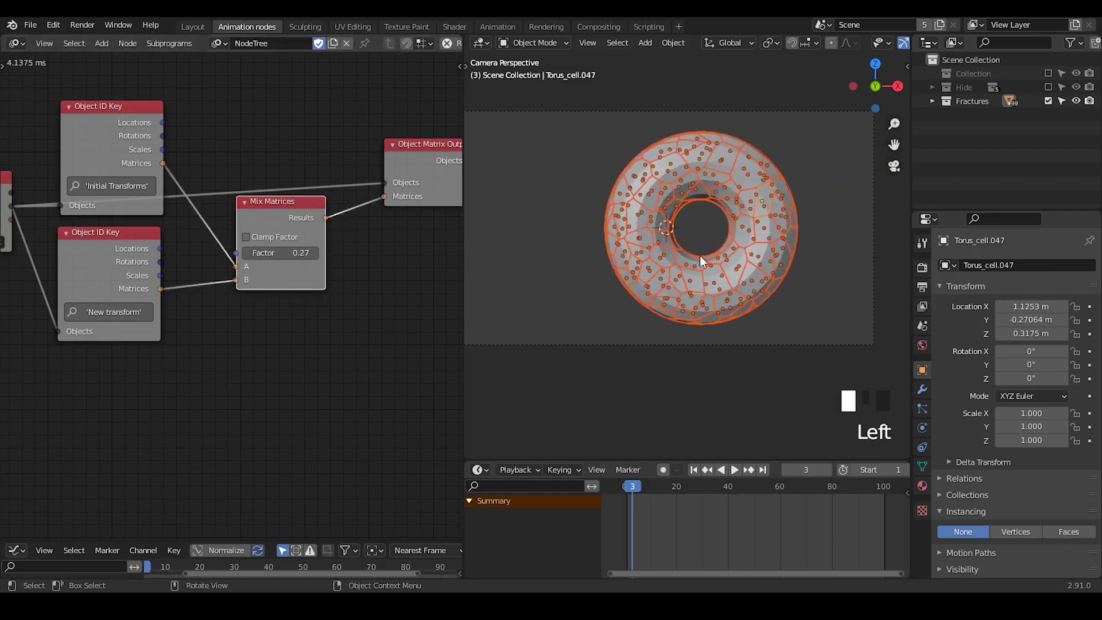
{"action": "left_click", "coordinate": [302, 210]}
{"action": "left_click", "coordinate": [109, 268], "text": "shift"}
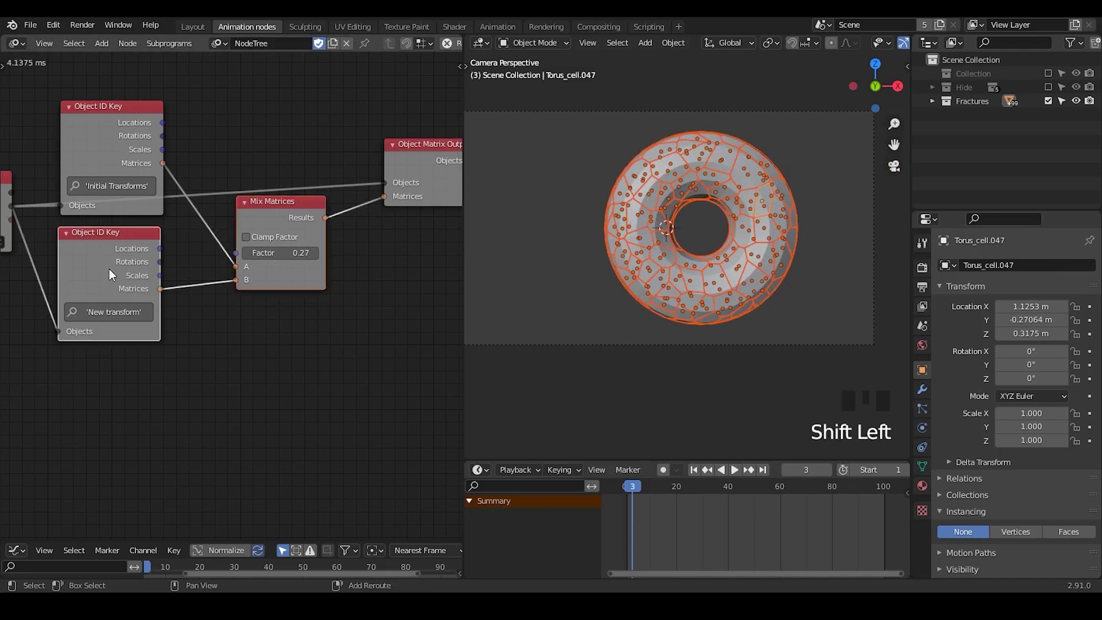
- Delete the mix nodes and link Initial Transforms Matrices to Object Matrix Output
{"action": "key", "text": "x"}
{"action": "left_click_drag", "start_coordinate": [163, 164], "coordinate": [385, 196]}
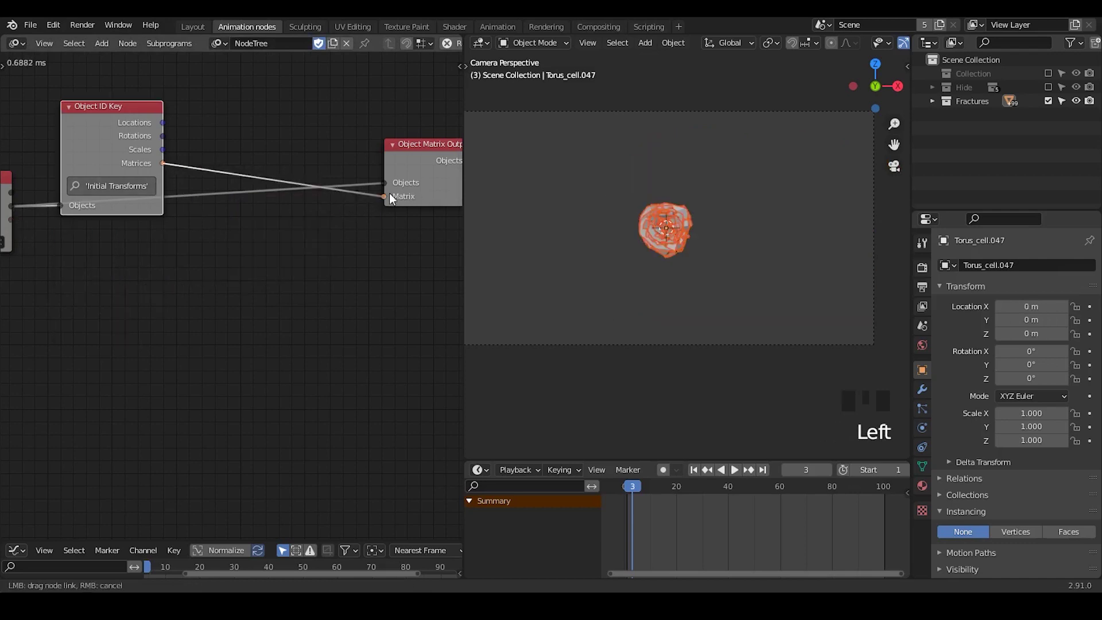
{"action": "left_click_drag", "start_coordinate": [416, 158], "coordinate": [333, 173]}
{"action": "key", "text": "m"}
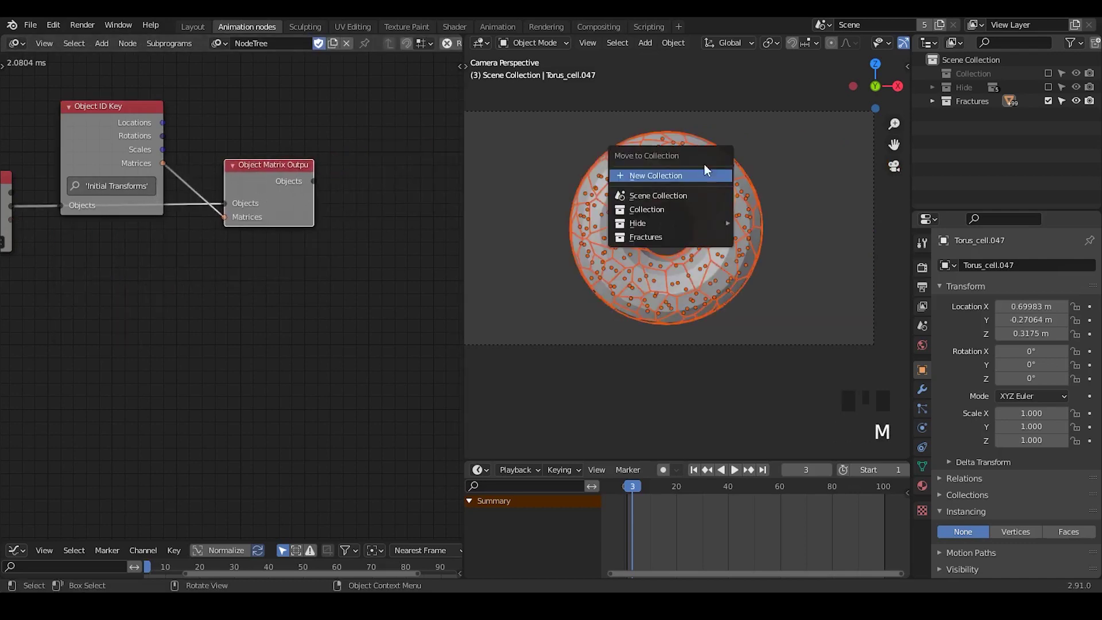
- Re-show the Initial Transforms key and delete the New transform ID key
{"action": "key", "text": "n"}
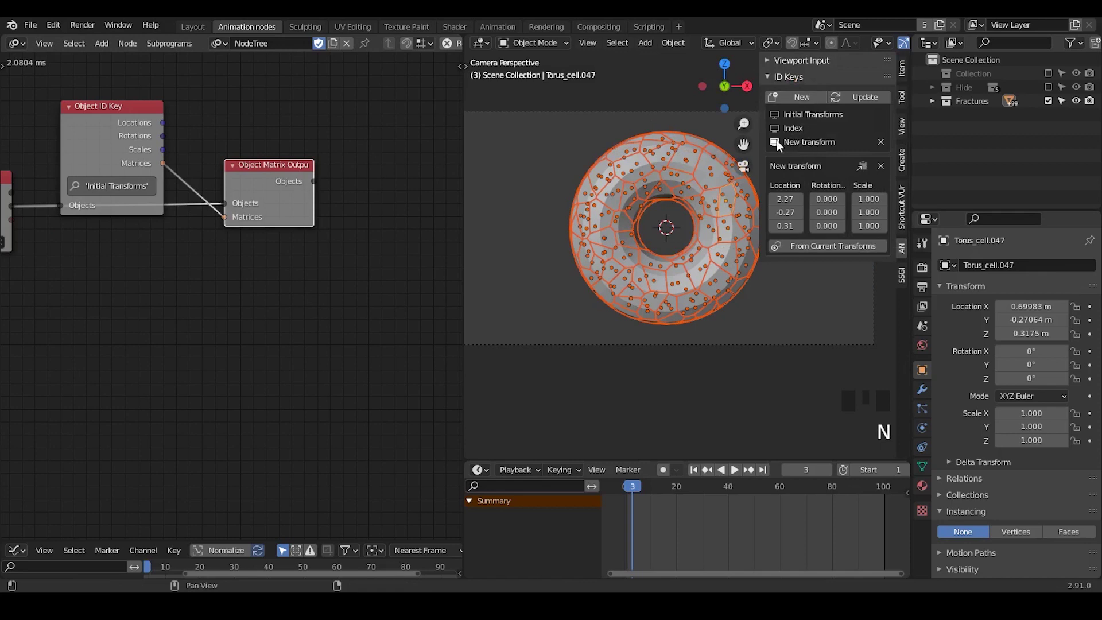
{"action": "left_click", "coordinate": [774, 118]}
{"action": "left_click", "coordinate": [773, 115]}
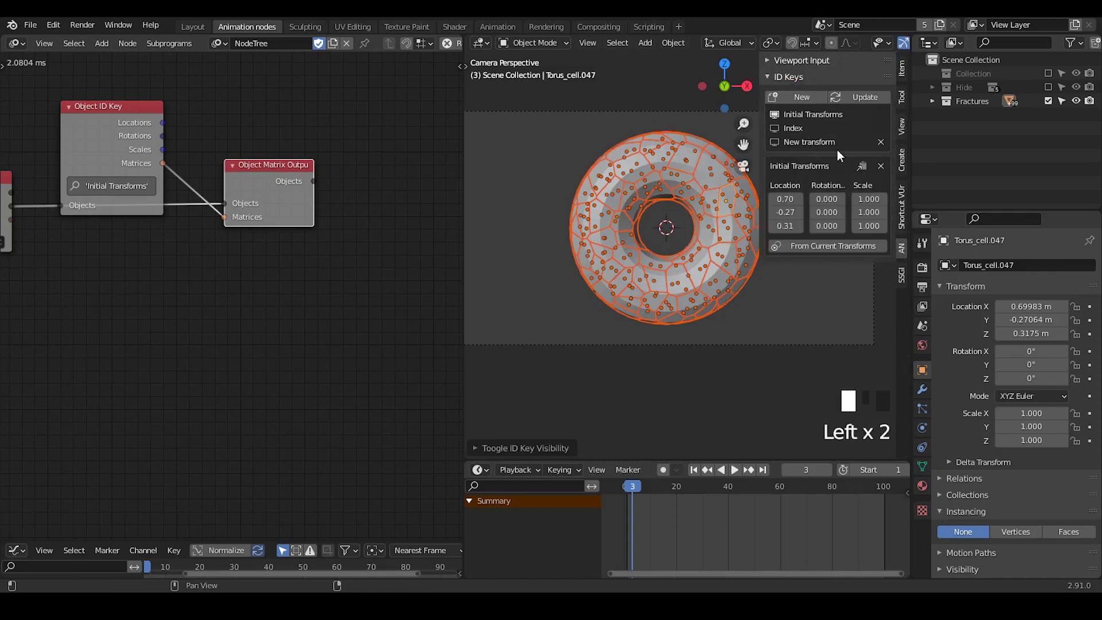
{"action": "left_click", "coordinate": [880, 143]}
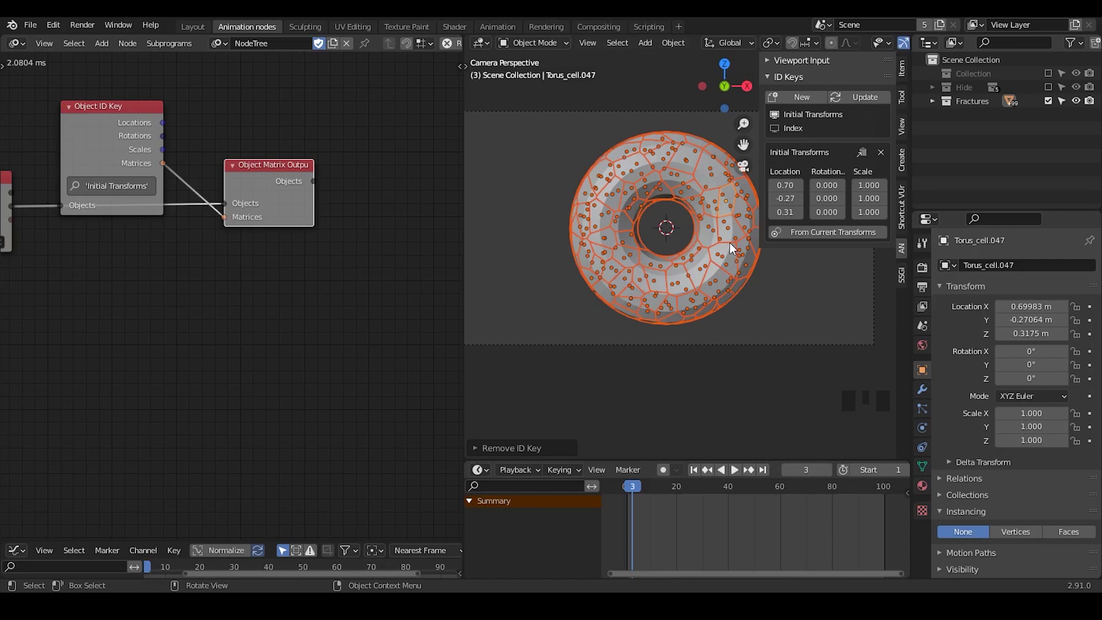
- Tidy the Object ID Key and Collection Info nodes and centre the node tree
{"action": "mouse_move", "coordinate": [154, 338]}
{"action": "middle_mouse_down"}
{"action": "mouse_move", "coordinate": [123, 384]}
{"action": "mouse_move", "coordinate": [170, 339]}
{"action": "middle_mouse_up"}
{"action": "left_click", "coordinate": [153, 115]}
{"action": "left_click_drag", "start_coordinate": [152, 115], "coordinate": [163, 91]}
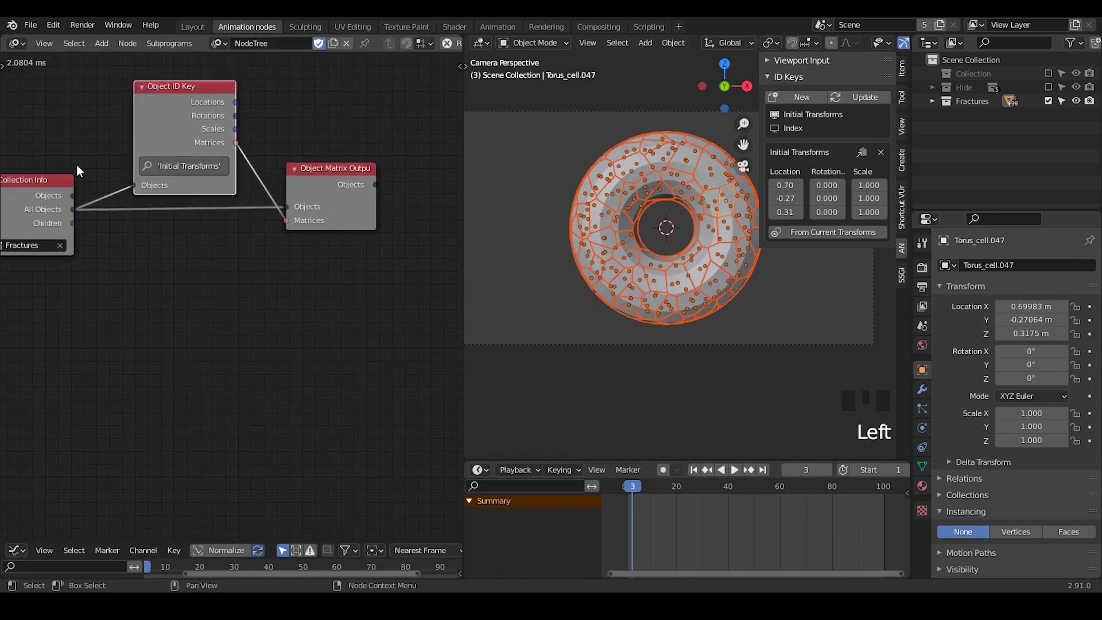
{"action": "left_click_drag", "start_coordinate": [63, 181], "coordinate": [70, 202]}
{"action": "middle_click_drag", "start_coordinate": [204, 347], "coordinate": [241, 356]}
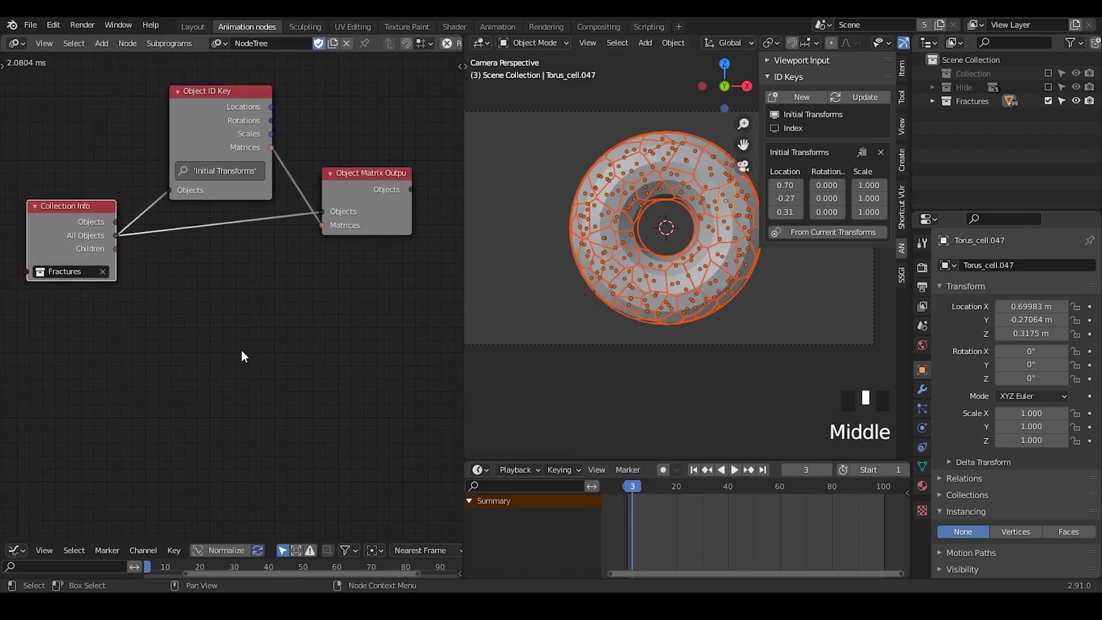